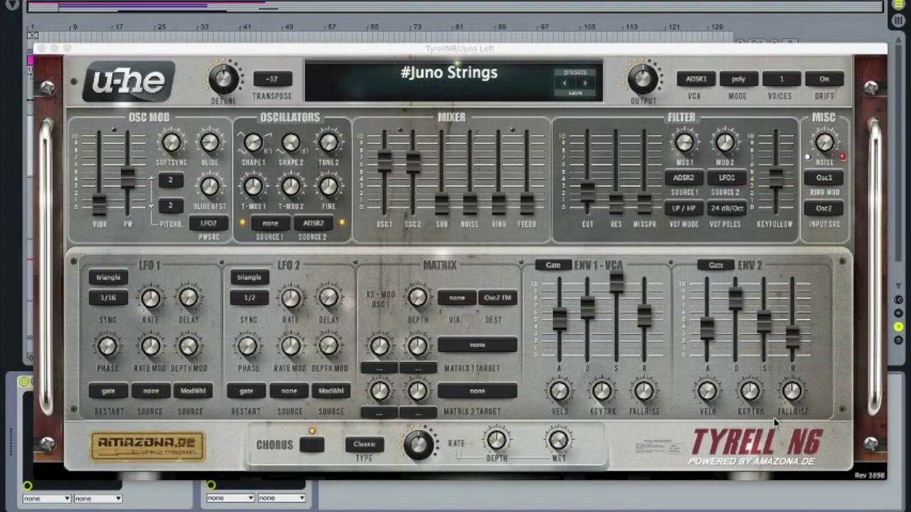
Step: Switch off the Drift option and disable the Chorus effect
left_click(840, 82)
left_click(840, 82)
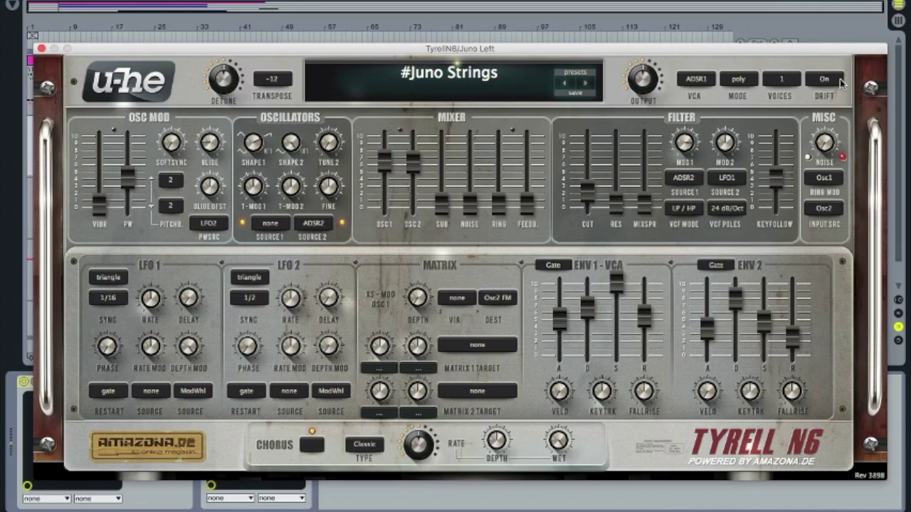
left_click(840, 82)
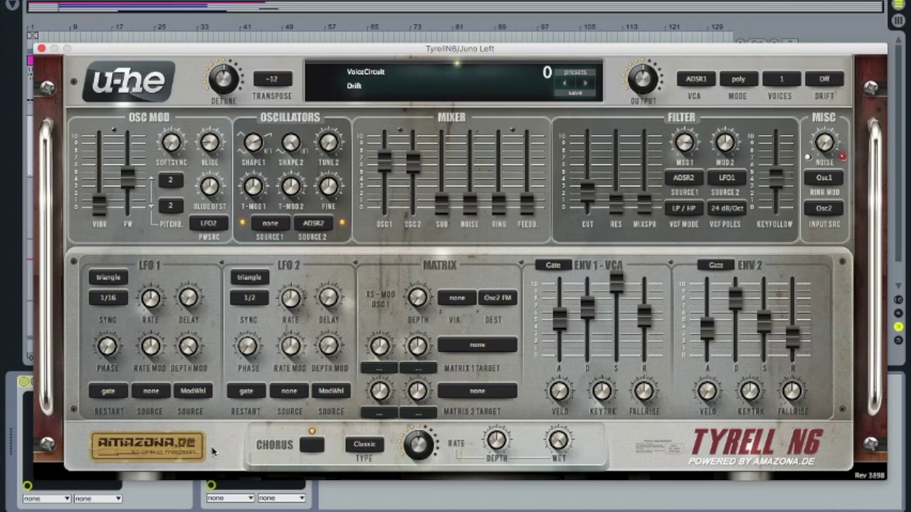
left_click(313, 446)
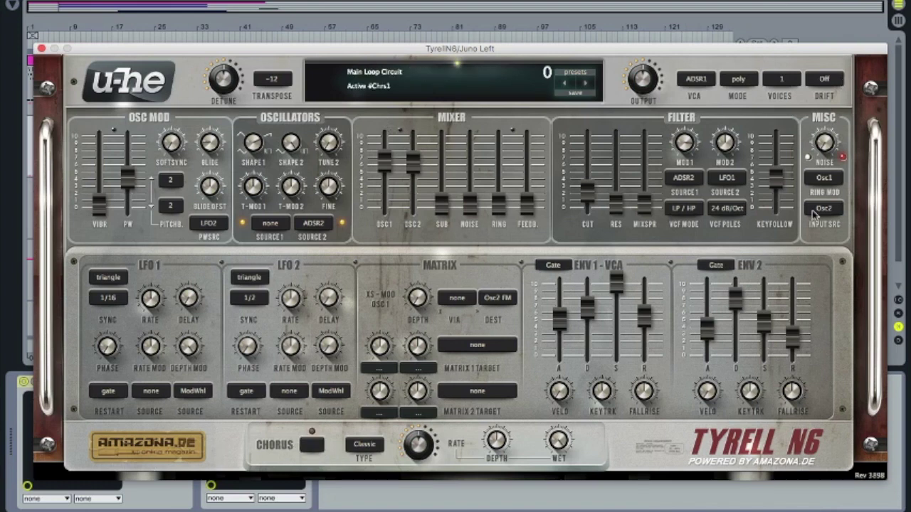
left_click(841, 84)
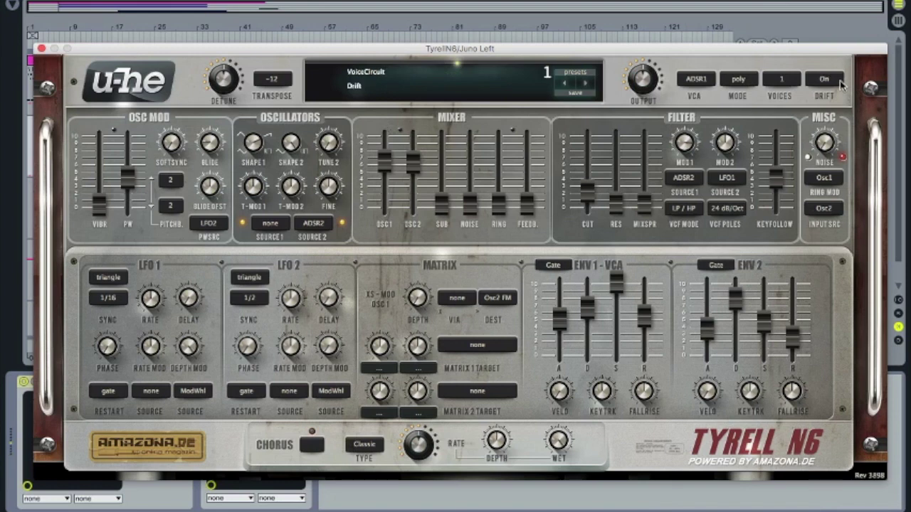
left_click(841, 84)
Step: Set the number of voices to 8 while keeping the voice mode on poly
left_click(750, 84)
left_click(745, 84)
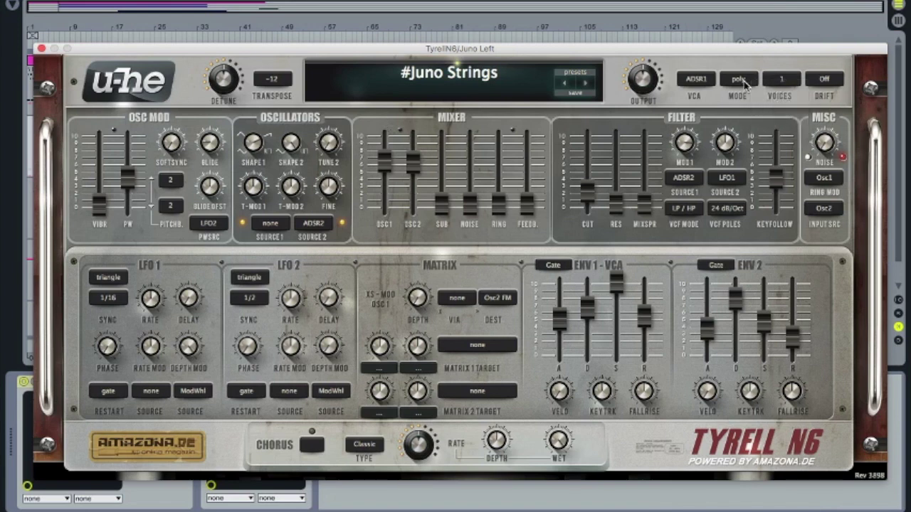
left_click(799, 85)
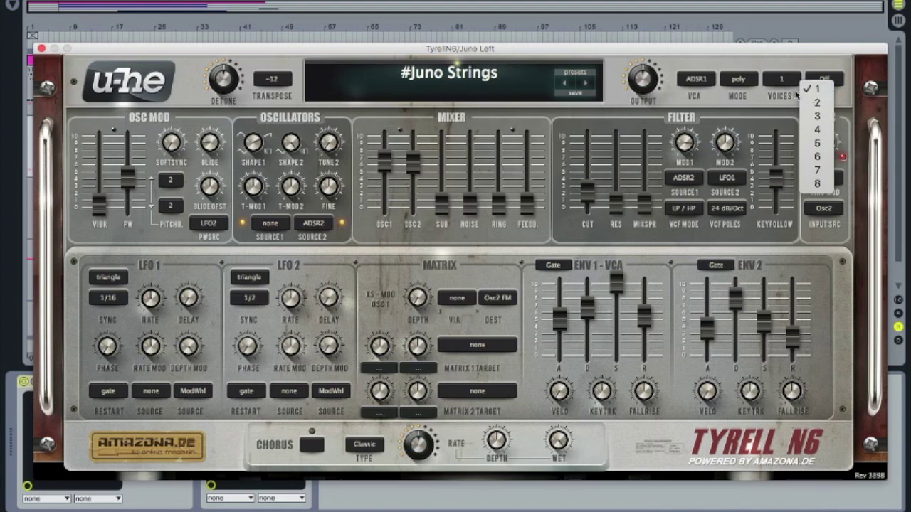
left_click(786, 86)
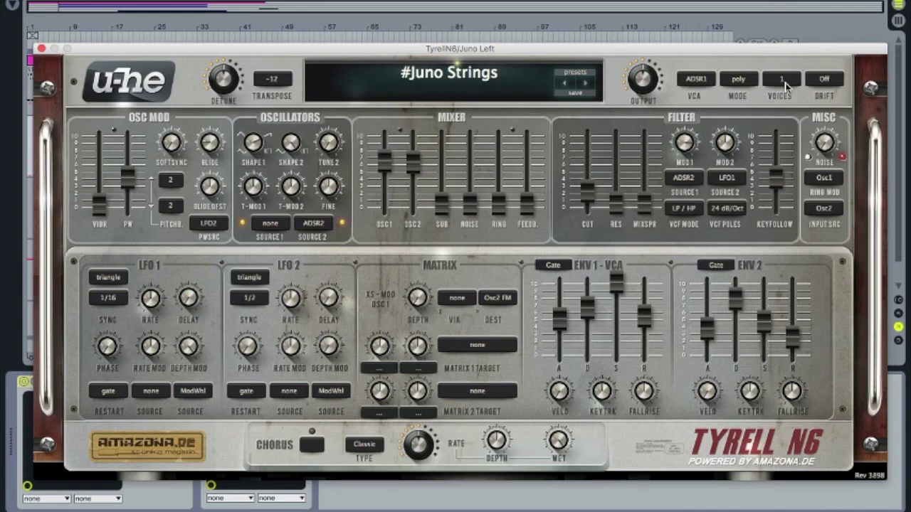
left_click(786, 84)
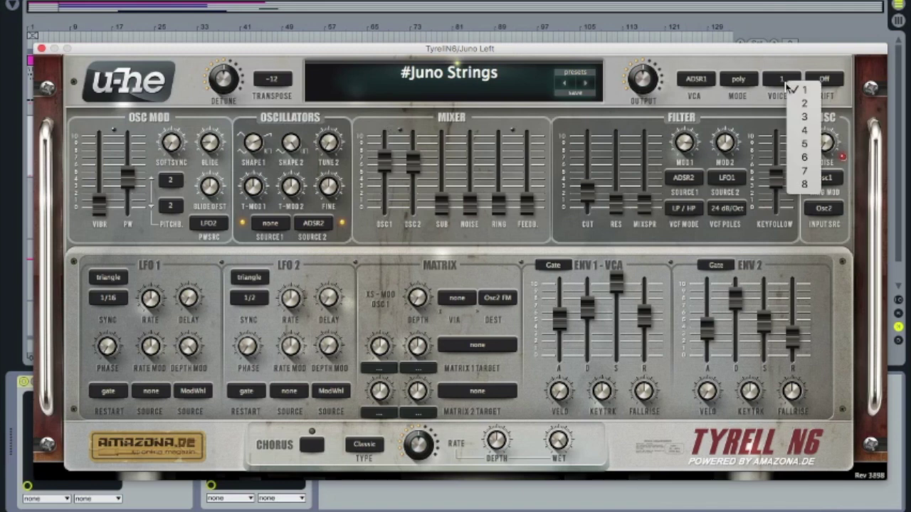
left_click(789, 186)
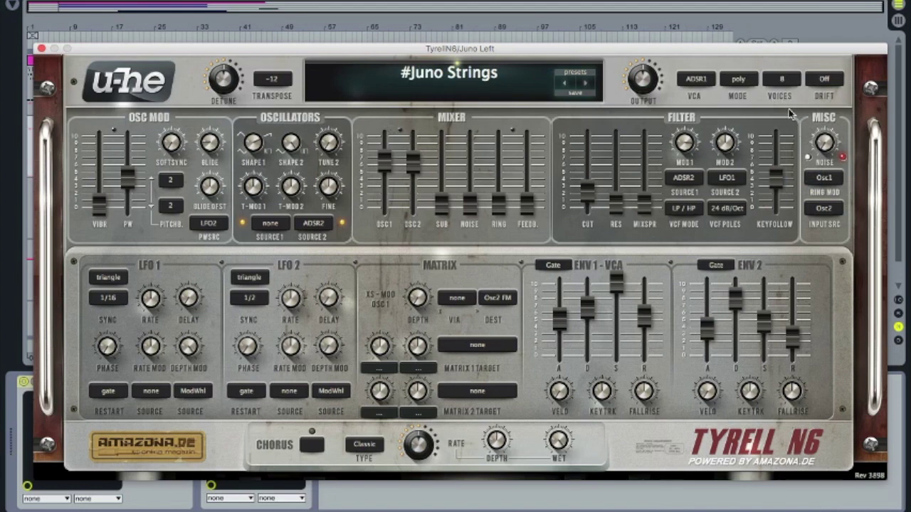
Step: Change the voice mode to mono and set the number of voices to 1
left_click(750, 86)
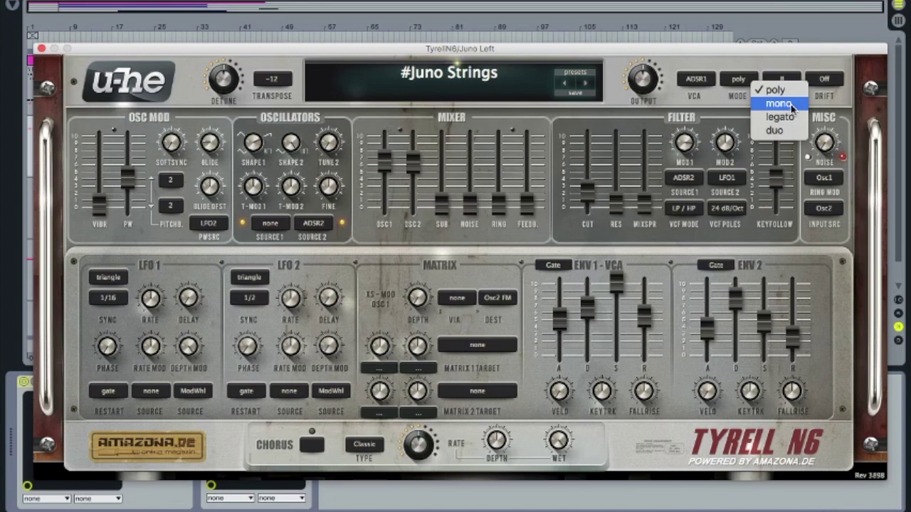
left_click(790, 107)
left_click(798, 83)
left_click(801, 84)
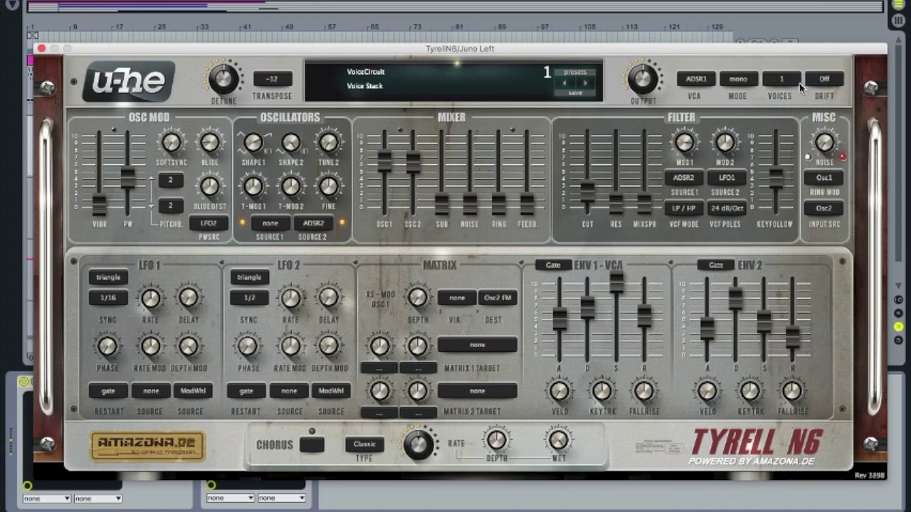
Step: Try the legato voice mode, and change the mode to duo
left_click(749, 82)
left_click(760, 118)
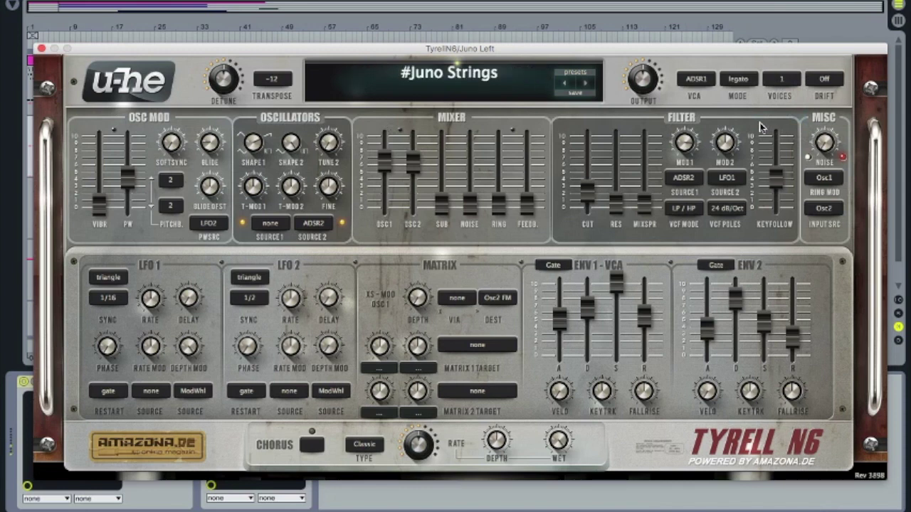
left_click(752, 81)
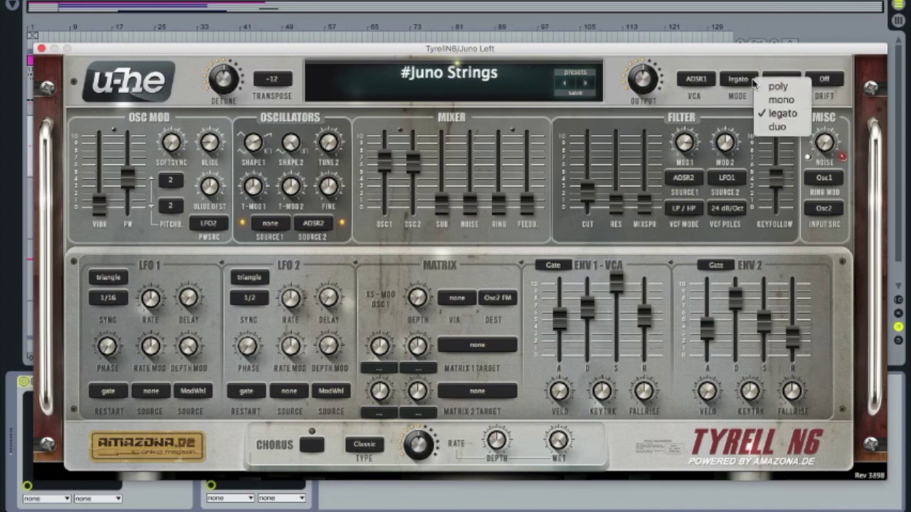
left_click(778, 127)
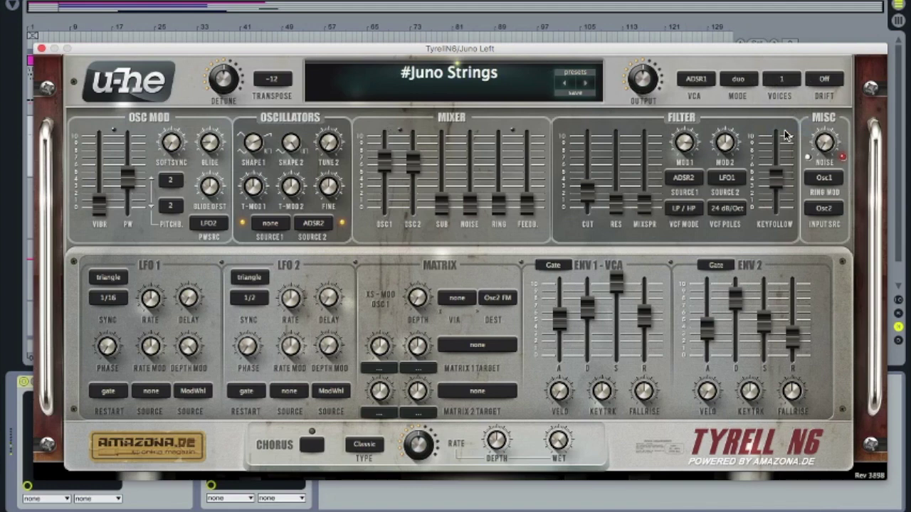
Step: Turn Drift on, and try Gate as the VCA source before returning it to ADSR1
left_click(826, 80)
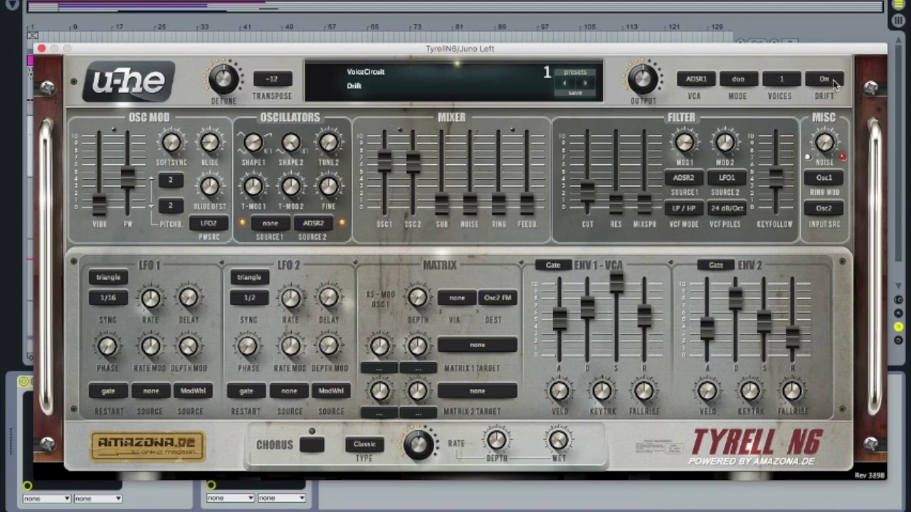
left_click(705, 82)
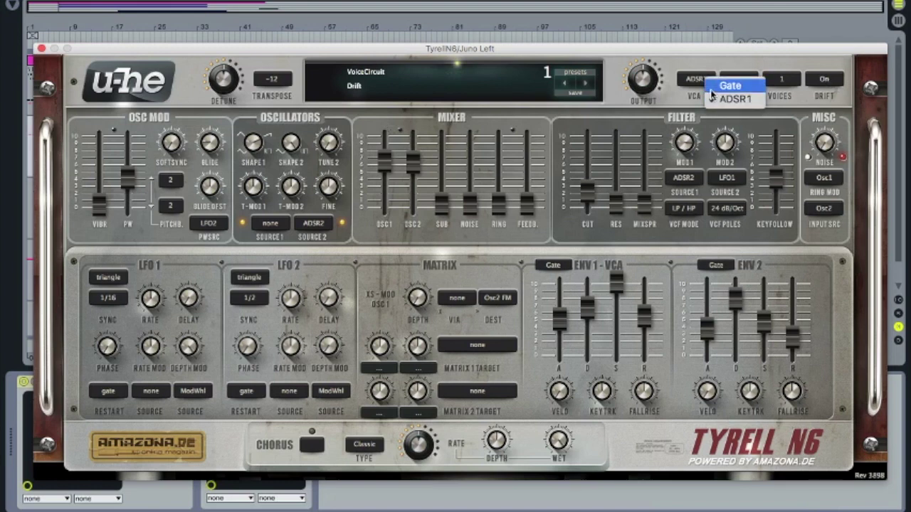
left_click(694, 86)
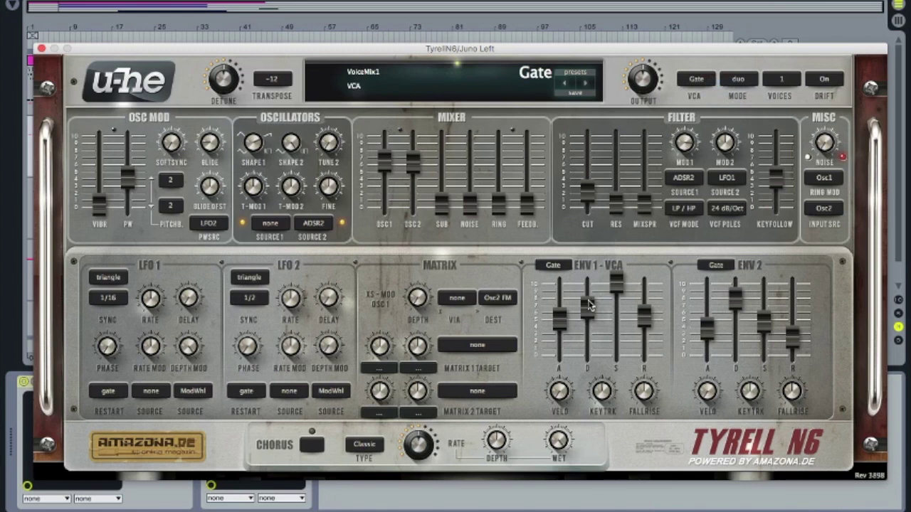
left_click(702, 83)
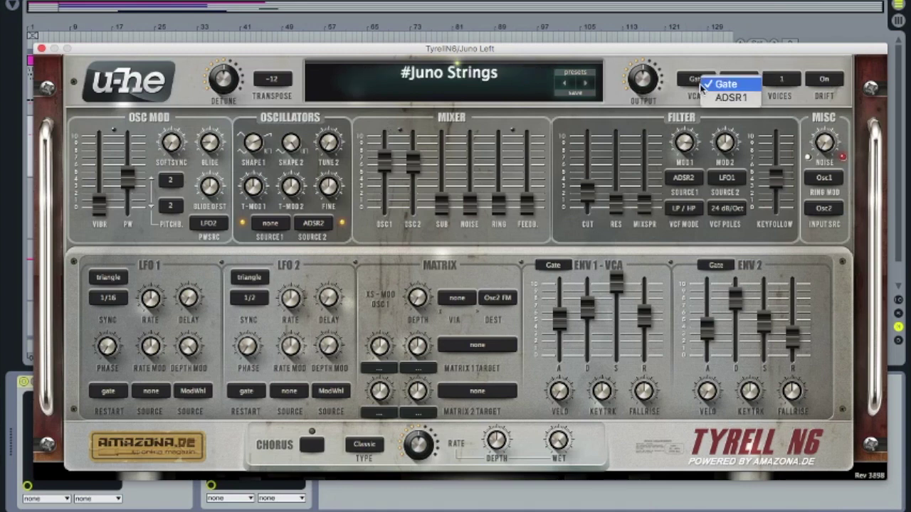
left_click(708, 98)
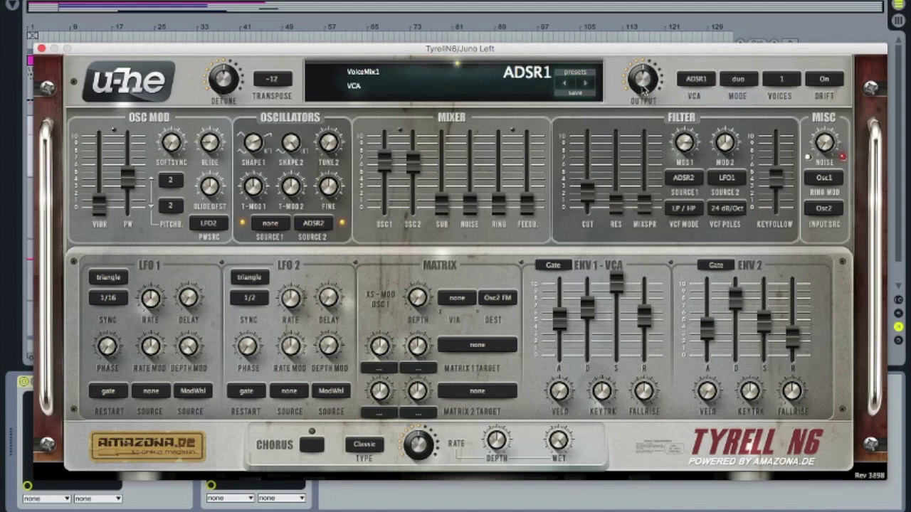
Step: Try adjusting the main Output level and reset it to 100.00
mouse_move(644, 91)
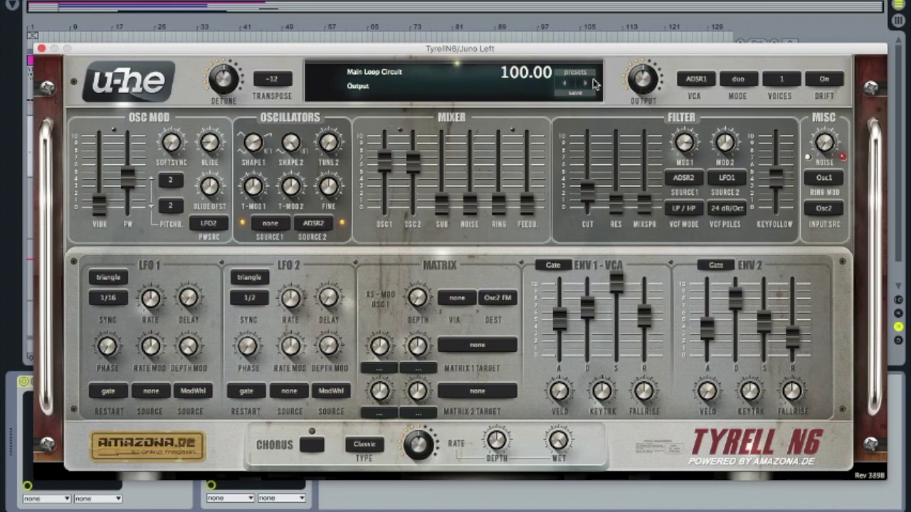
left_click_drag(641, 84, 659, 45)
double_click(641, 79)
Step: Load the bbb Funkeee preset, and step back to the previous preset and forward again
left_click(473, 84)
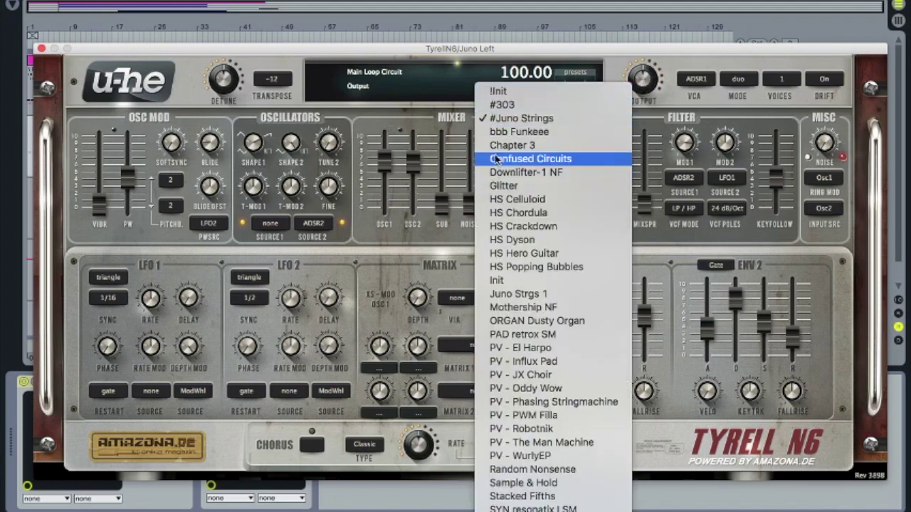
left_click(527, 133)
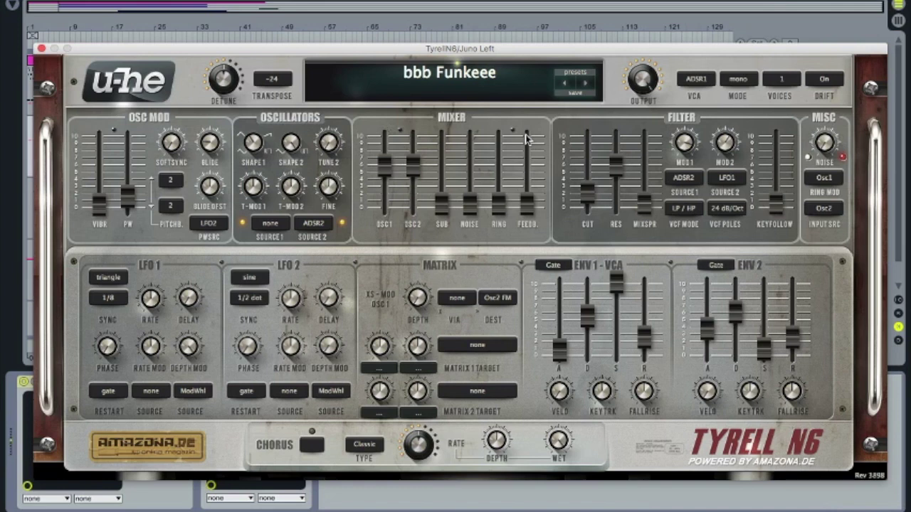
left_click(565, 80)
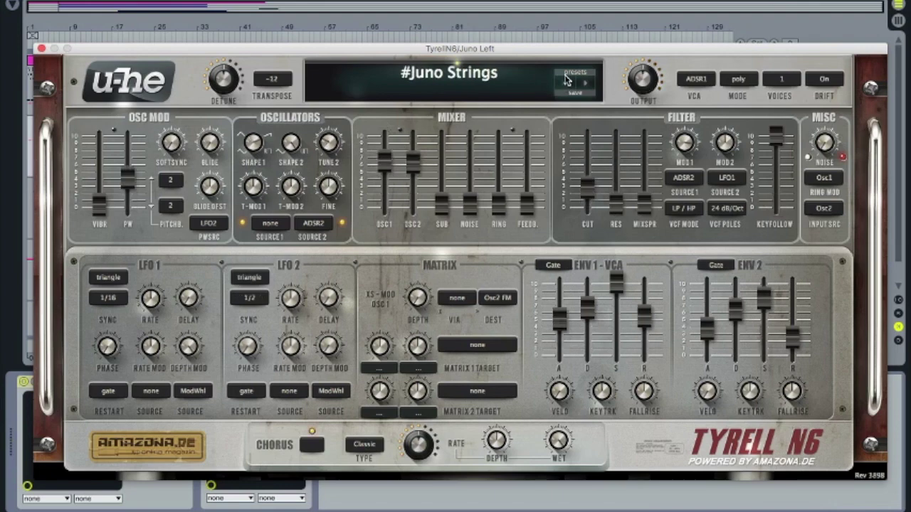
left_click(581, 84)
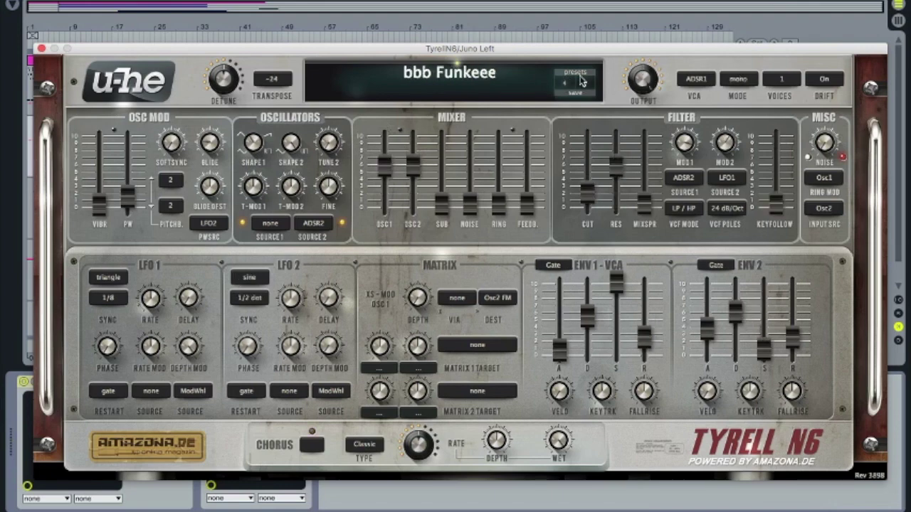
Step: Look through the preset browser's BumBumBias and DocM folders and return to the synth controls
left_click(580, 74)
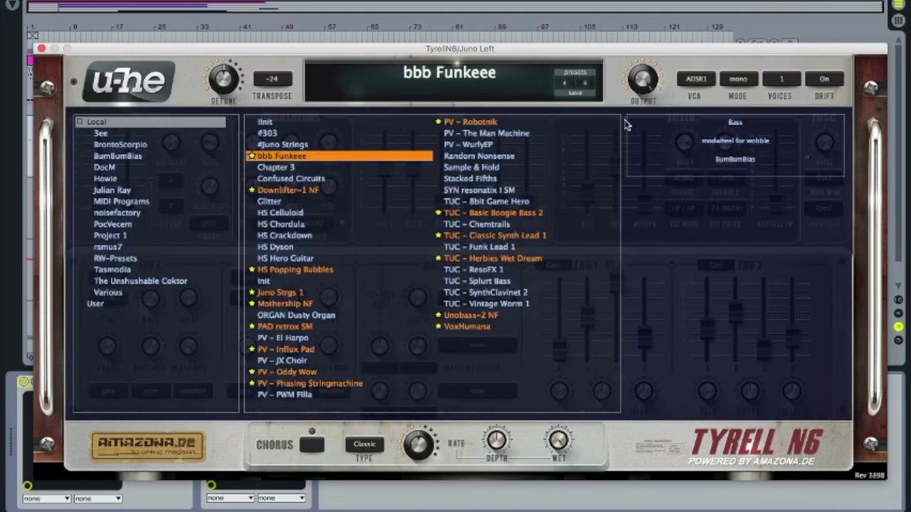
left_click(107, 144)
left_click(110, 156)
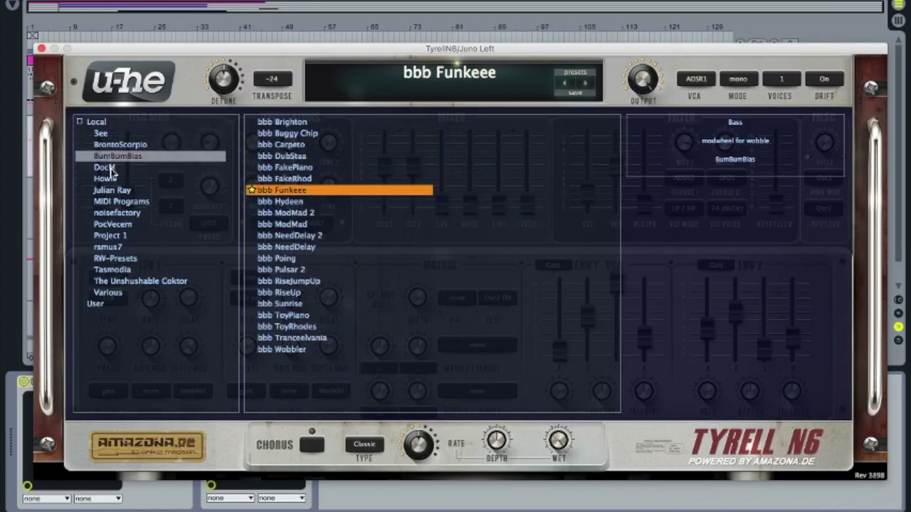
left_click(112, 169)
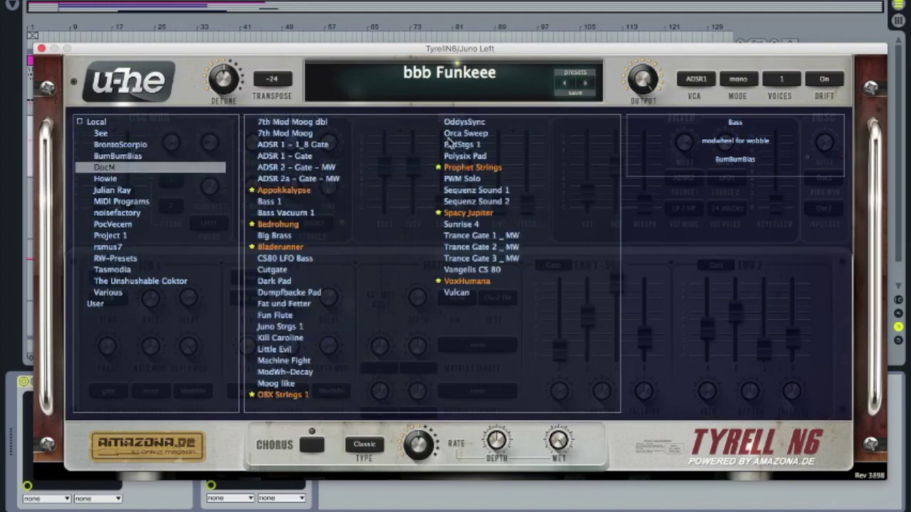
left_click(578, 76)
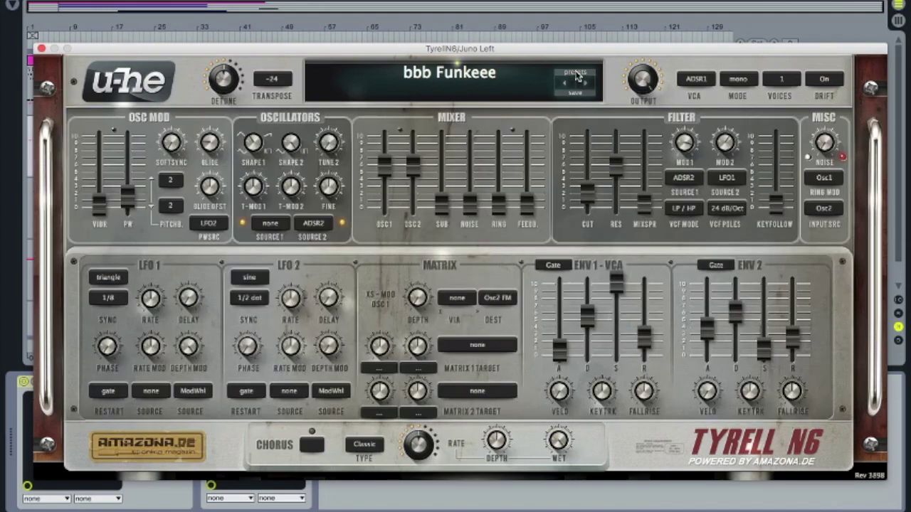
Step: Examine the range of available Transpose values without choosing another one
left_click(278, 80)
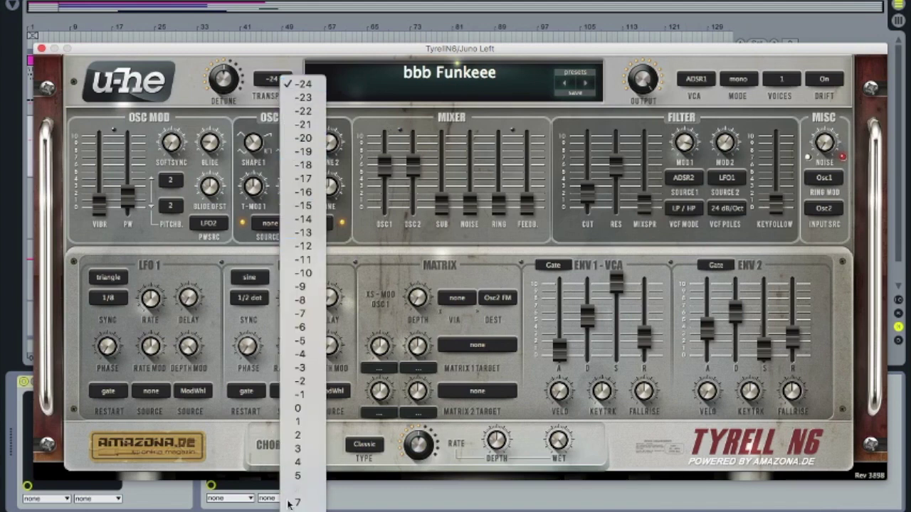
scroll(294, 472, "down", 2)
scroll(303, 256, "down", 3)
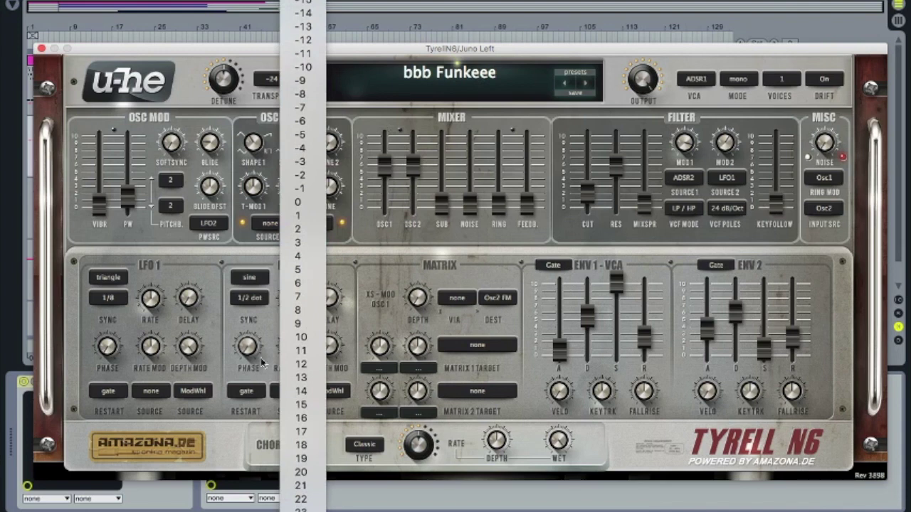
left_click(201, 93)
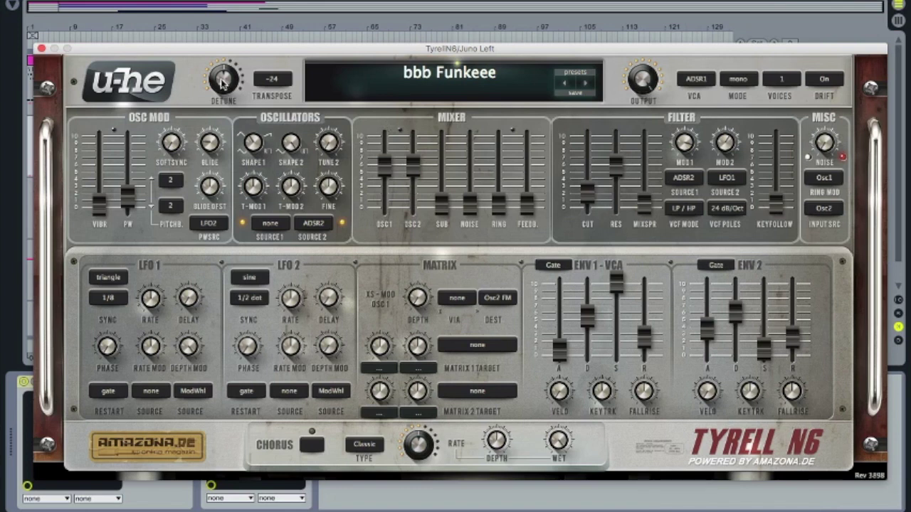
Step: Load the #Juno Strings preset from the Local folder and return to the synth controls
left_click(570, 74)
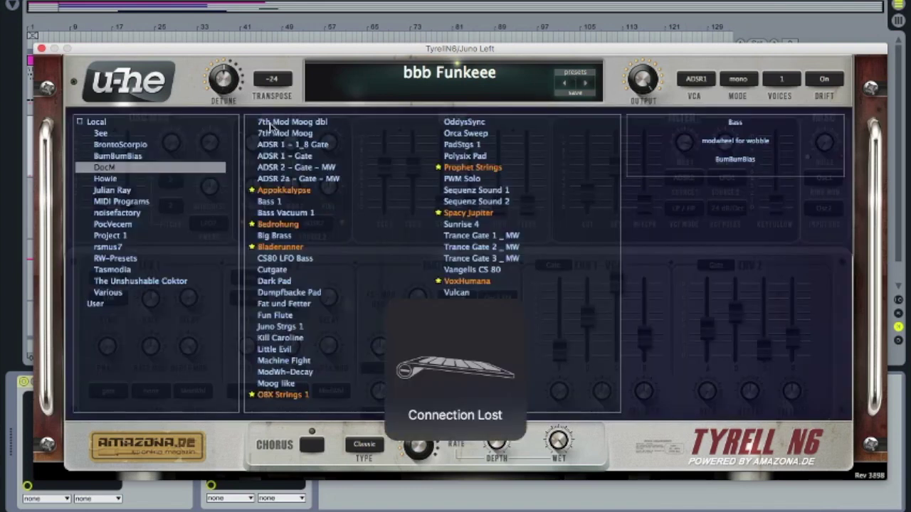
left_click(143, 134)
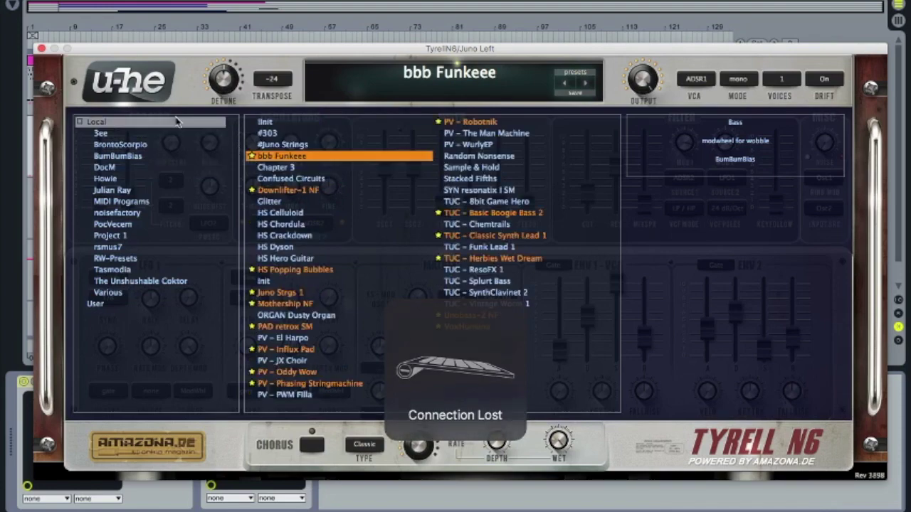
left_click(283, 144)
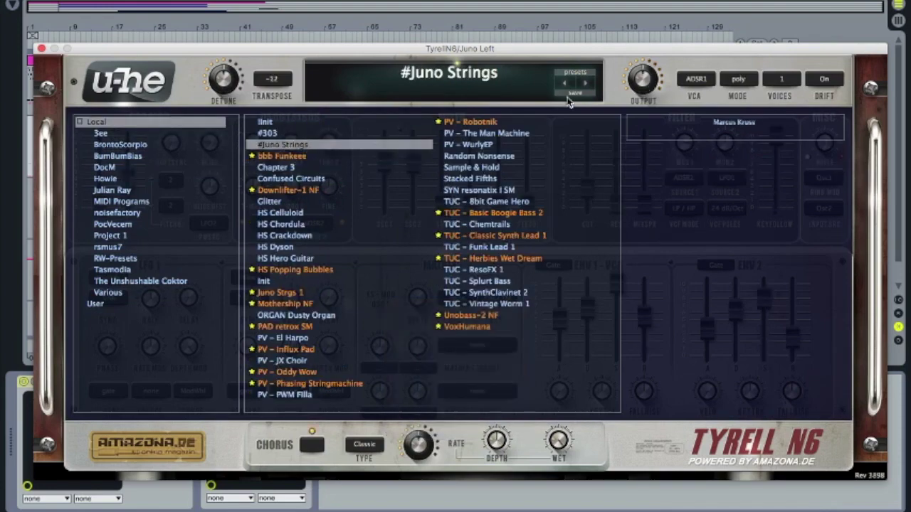
left_click(572, 75)
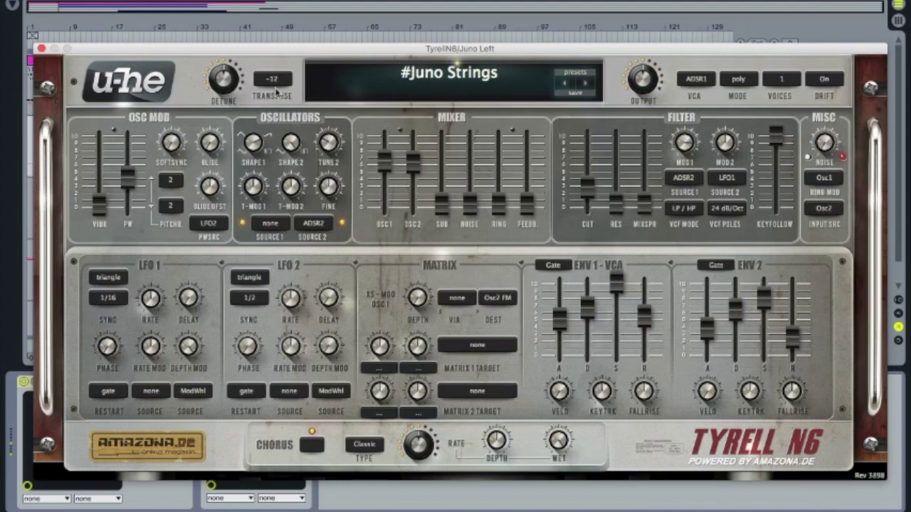
Step: Set the voice count to 2 and try out higher Detune settings on the stacked voices, including 17.50
mouse_move(226, 89)
left_mouse_down()
mouse_move(241, 48)
mouse_move(228, 89)
left_mouse_up()
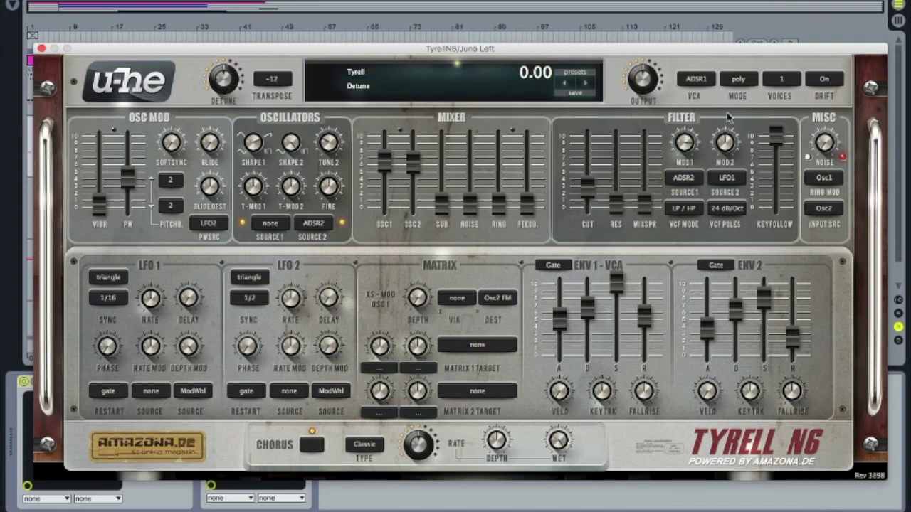
left_click(792, 81)
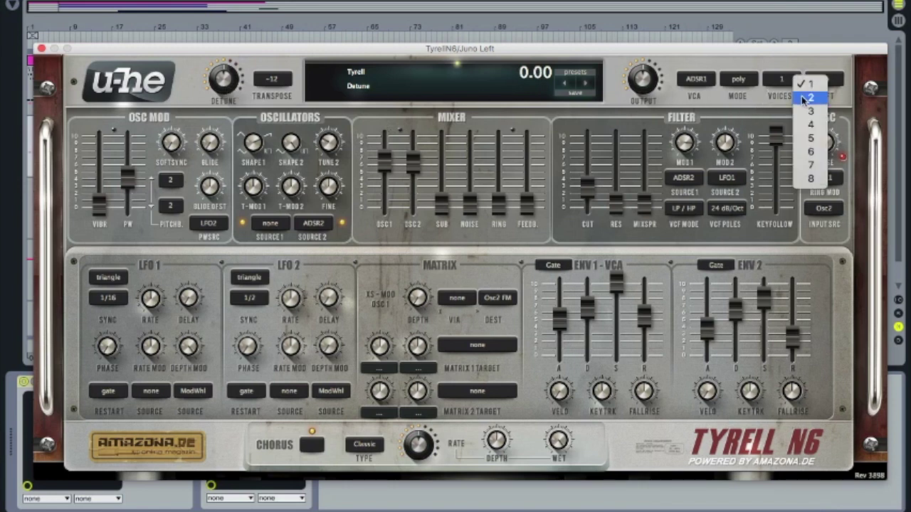
left_click(803, 98)
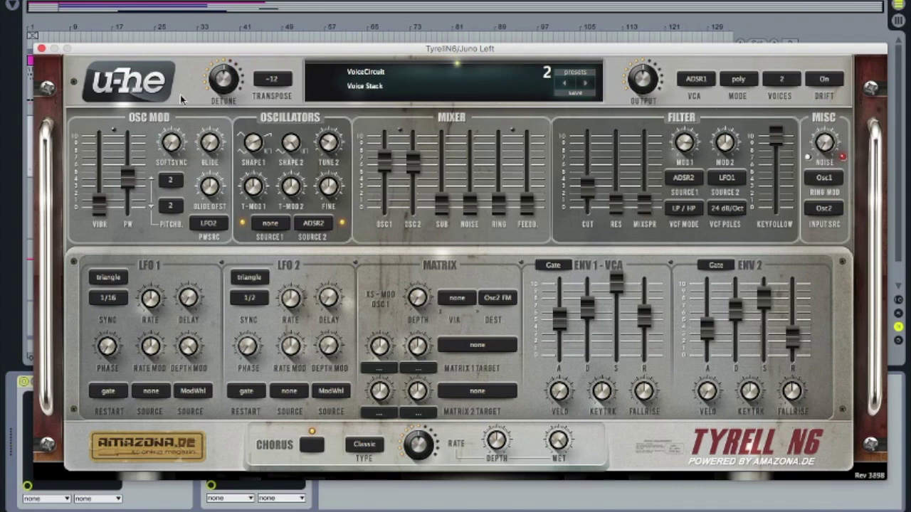
mouse_move(225, 91)
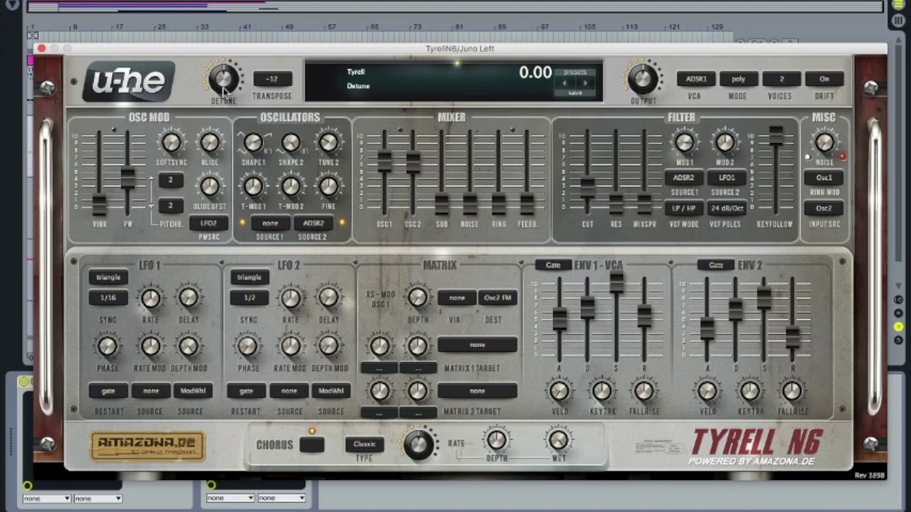
left_click_drag(224, 91, 227, 67)
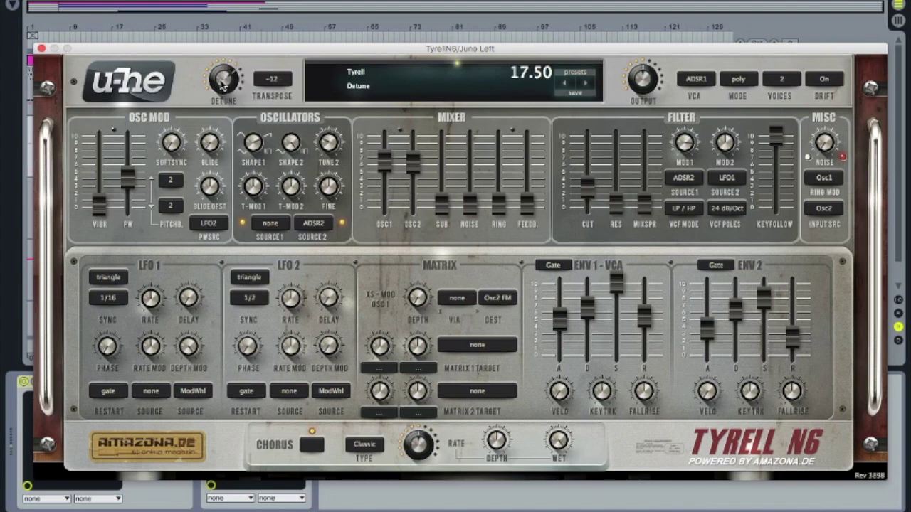
left_click_drag(223, 82, 225, 45)
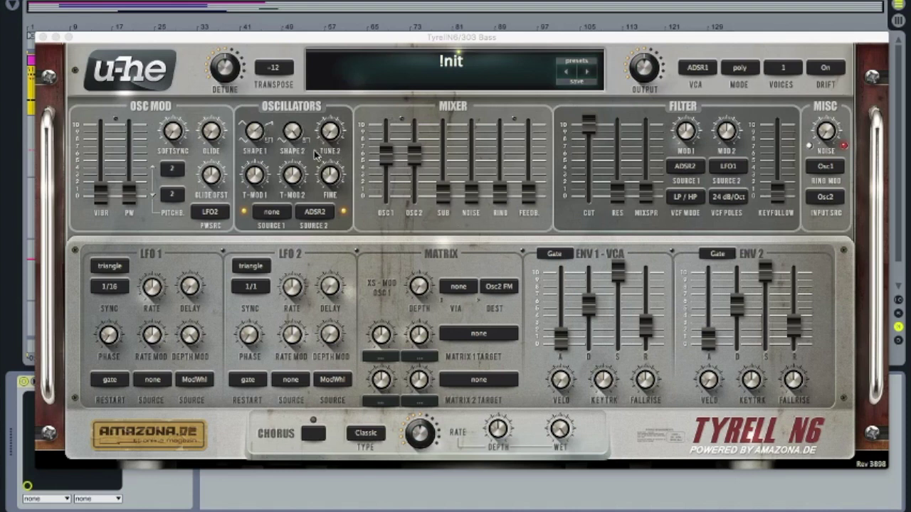
Step: Turn oscillator 2 fully down in the mixer and sweep Shape 1 through its waveforms, ending at 4.00
left_click_drag(413, 155, 417, 272)
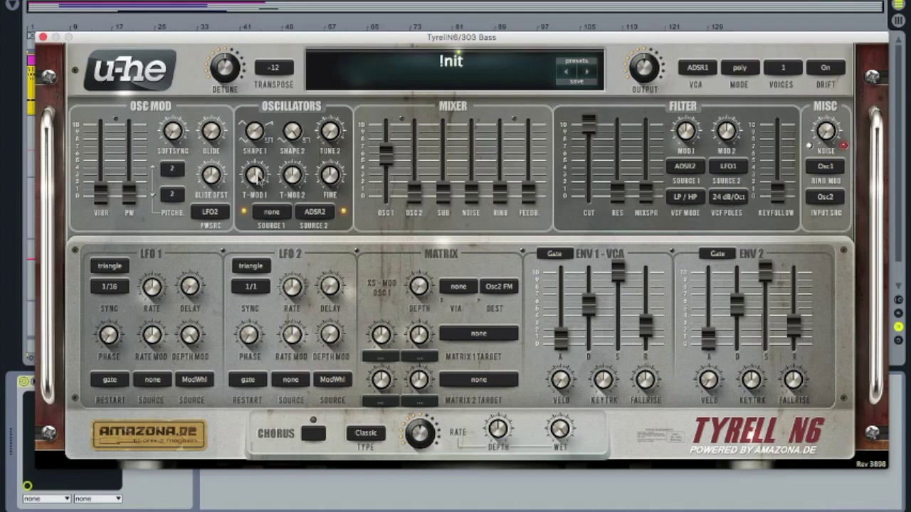
left_click_drag(256, 132, 242, 228)
left_click_drag(260, 138, 251, 104)
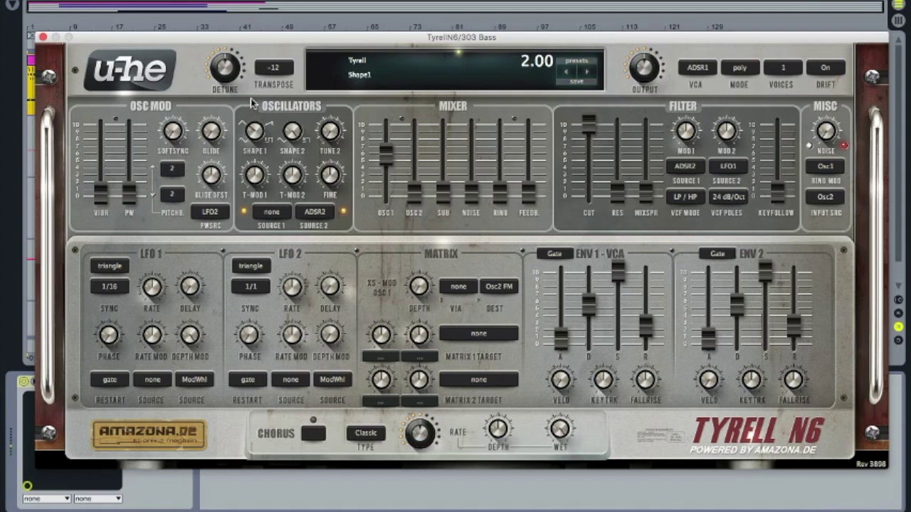
left_click_drag(254, 136, 261, 95)
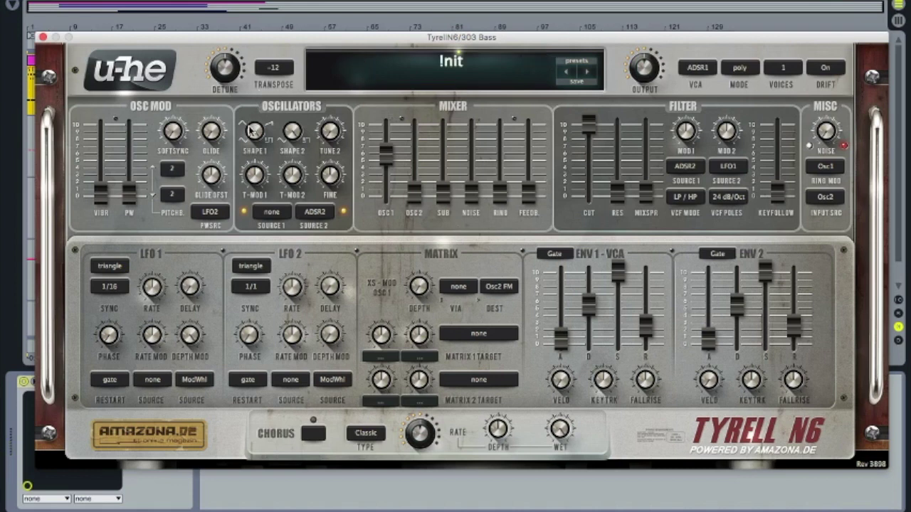
left_click_drag(249, 128, 250, 147)
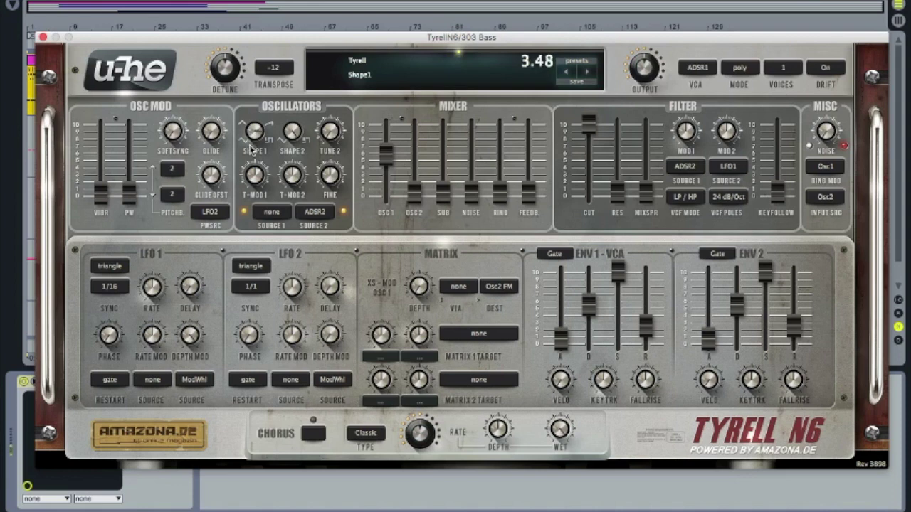
left_click(250, 134)
left_click_drag(251, 135, 269, 112)
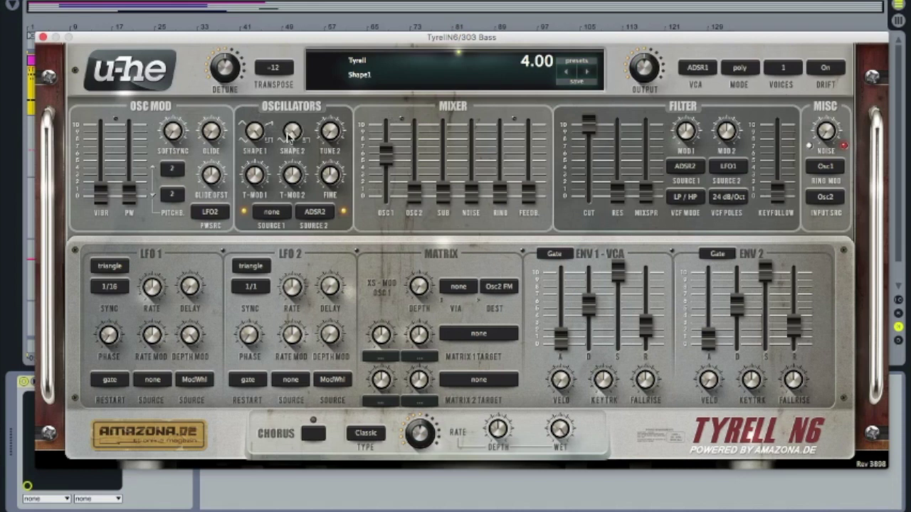
Step: Bring up oscillator 2 in place of oscillator 1, sweep Shape 2 to 2.00, and turn oscillator 2 down to -100.00
left_click_drag(390, 154, 417, 113)
mouse_move(297, 133)
left_mouse_down()
mouse_move(283, 199)
mouse_move(292, 135)
left_mouse_up()
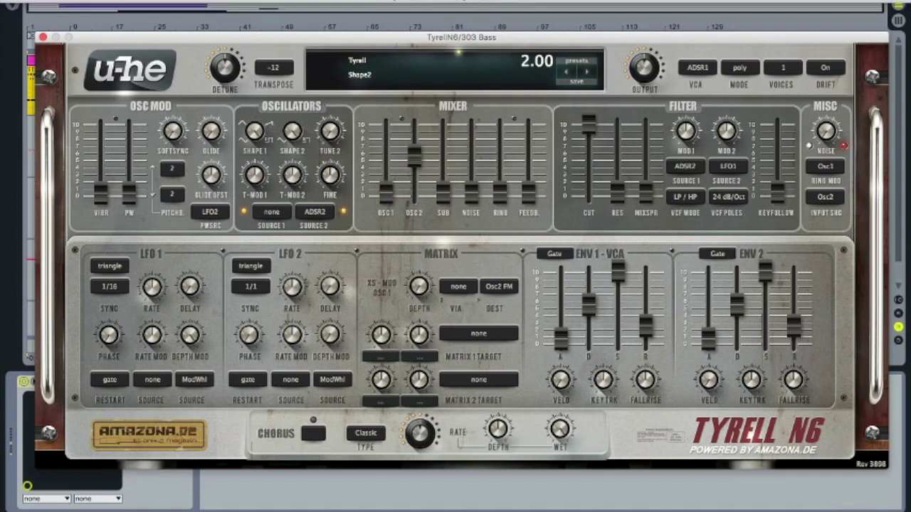
left_click_drag(413, 162, 423, 352)
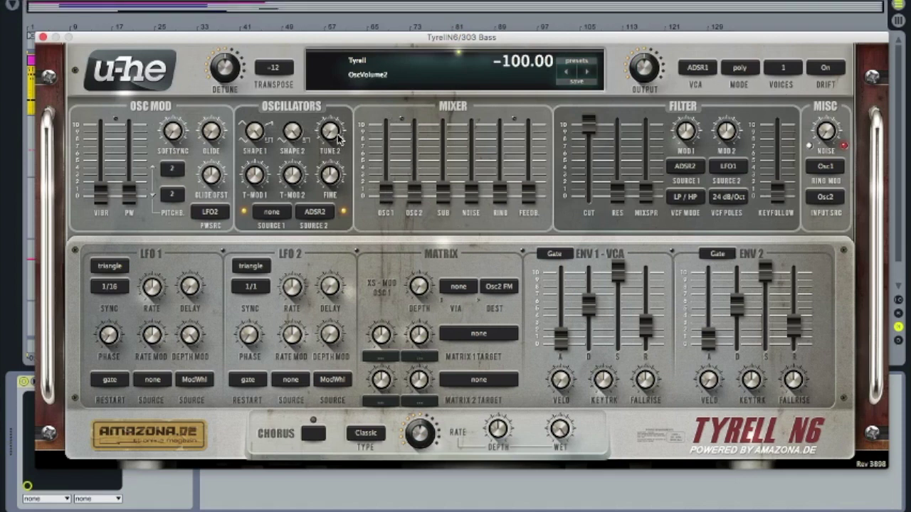
Step: Raise oscillator 2's mixer level again and sweep its Tune 2 and Fine tuning, taking Fine down to -50.00
left_click_drag(414, 192, 414, 114)
left_click_drag(340, 141, 319, 146)
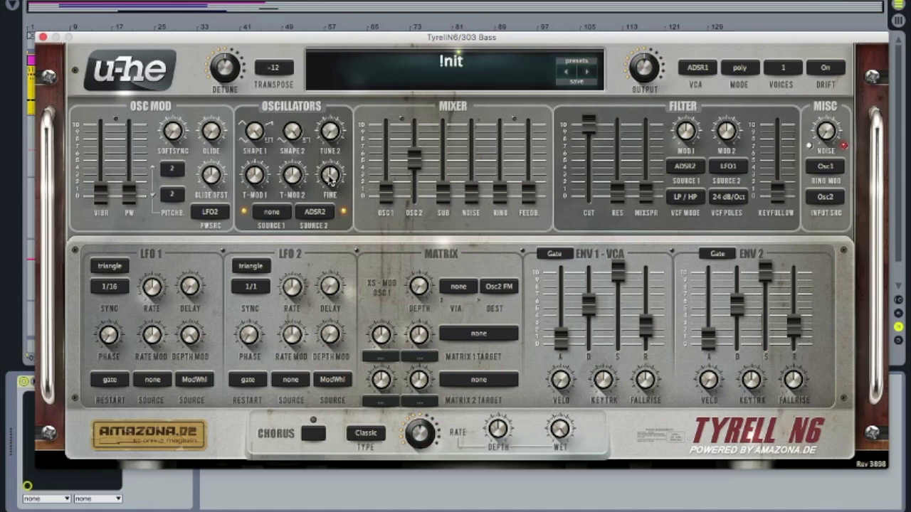
left_click_drag(329, 179, 330, 135)
left_click_drag(329, 128, 329, 250)
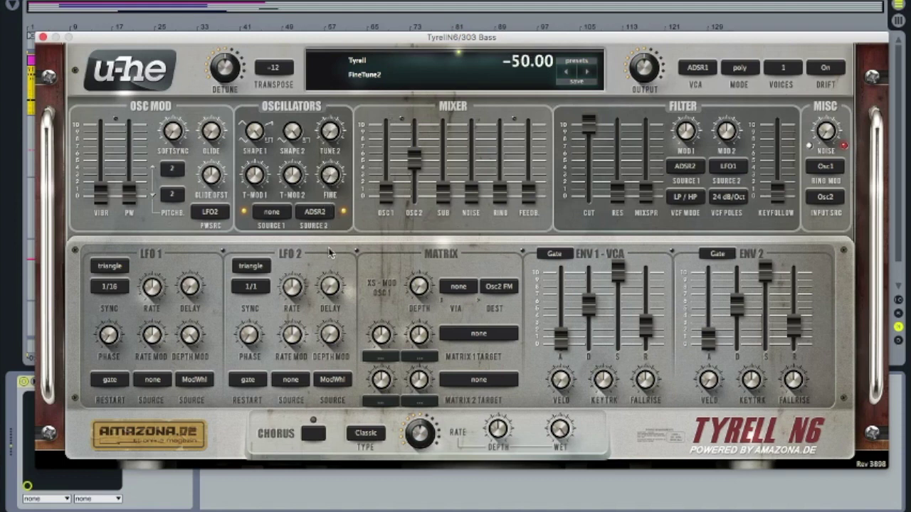
scroll(332, 179, "up", 1)
Step: Blend oscillator 1 and the sub oscillator in with oscillator 2, with Shape 1 at 3.22 and Fine at 6.50
left_click_drag(385, 194, 385, 108)
left_click_drag(419, 164, 418, 159)
left_click_drag(256, 137, 243, 161)
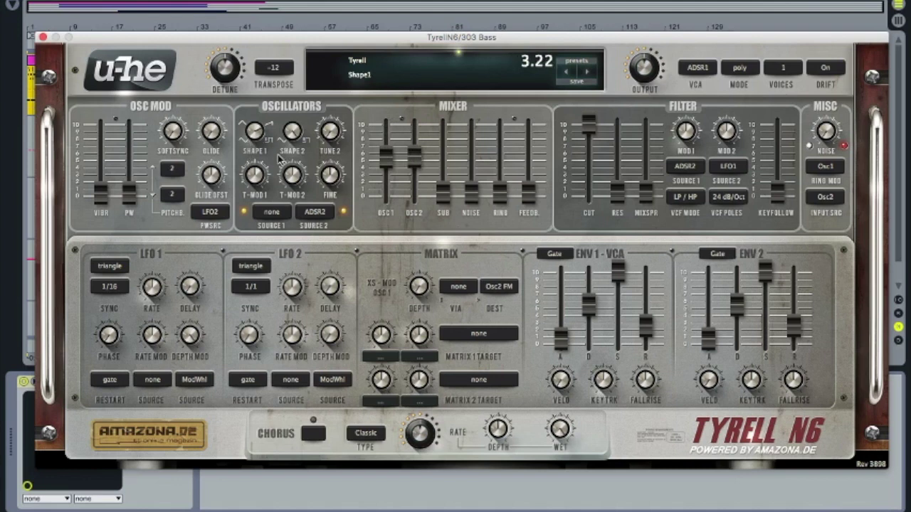
left_click_drag(332, 186, 329, 108)
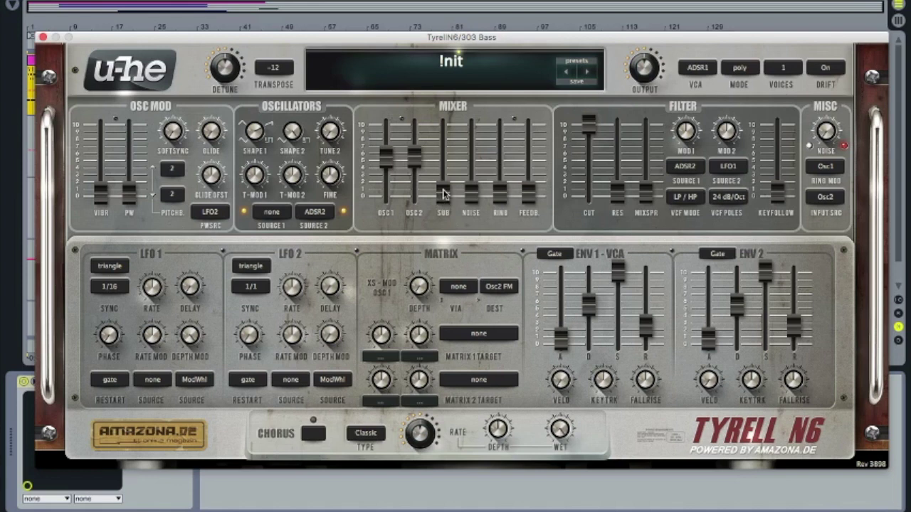
left_click_drag(444, 197, 448, 107)
left_click_drag(328, 183, 325, 173)
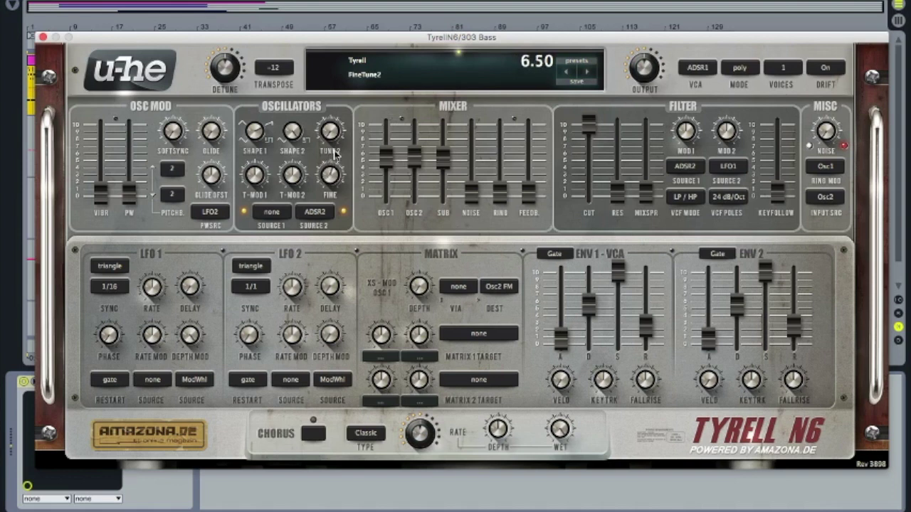
Step: Lower the filter cutoff to about halfway, adjust filter Mod 1, and reduce envelope 2's sustain to 4.40 and its decay slightly
left_click_drag(589, 125, 591, 217)
left_click_drag(691, 138, 688, 117)
left_click_drag(766, 268, 780, 439)
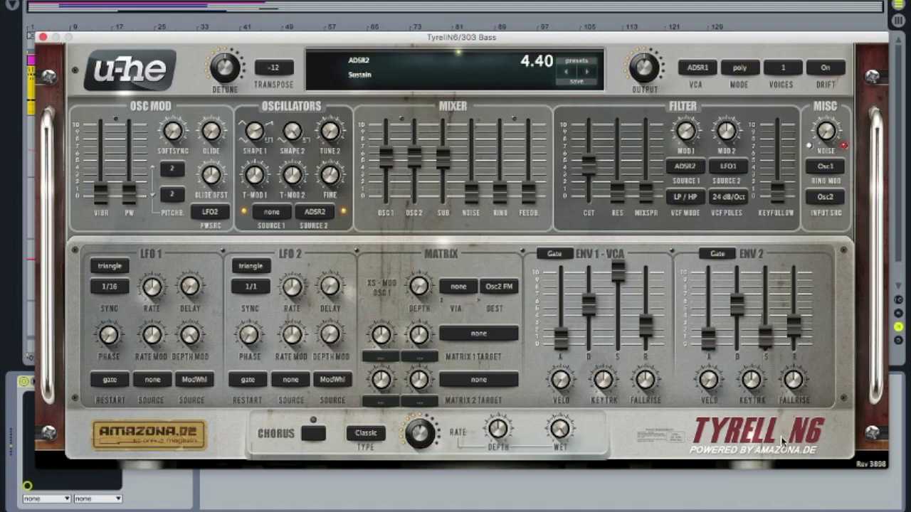
left_click_drag(740, 302, 740, 313)
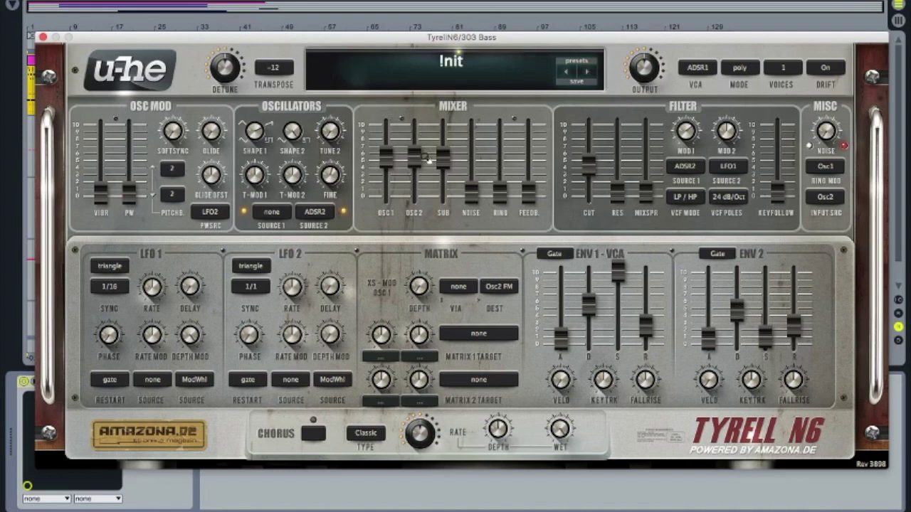
Step: Mute oscillator 2, swap it back in for oscillator 1 at -100.00, and raise the filter's Keyfollow to maximum
left_click_drag(415, 159, 398, 341)
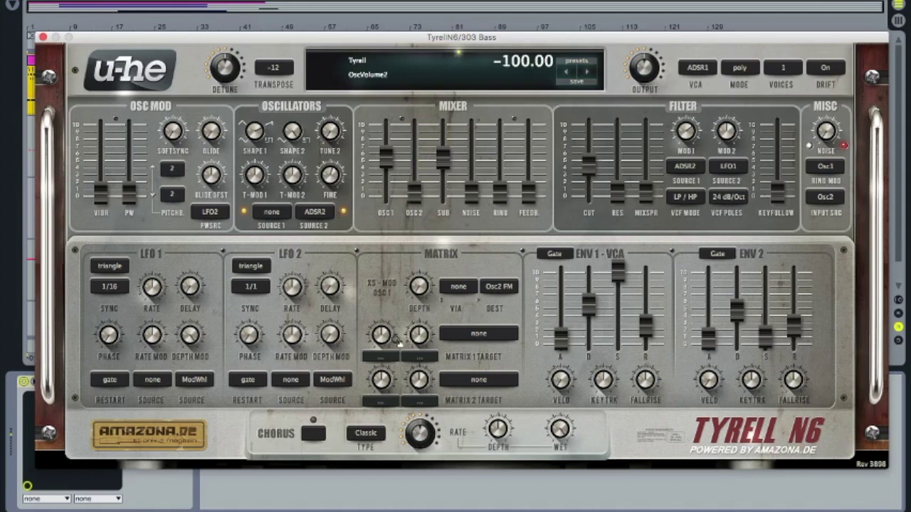
left_click_drag(414, 191, 375, 284)
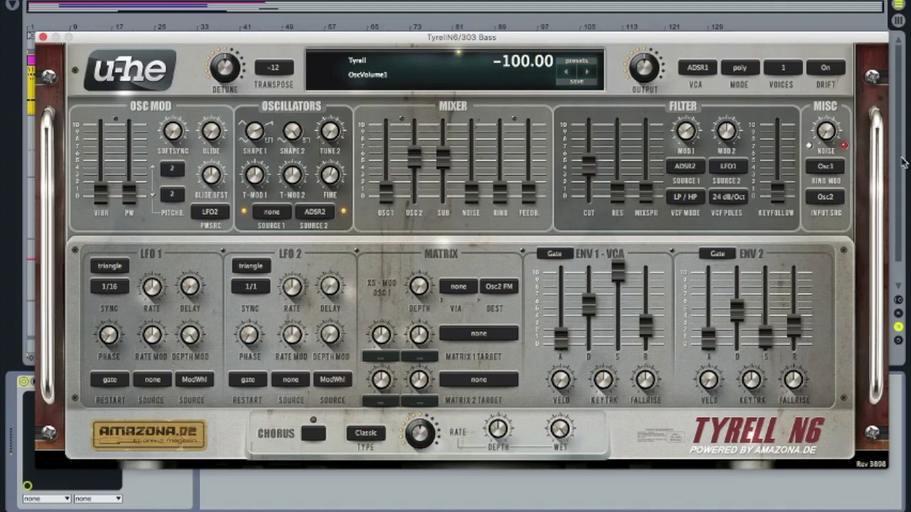
left_click_drag(774, 189, 778, 121)
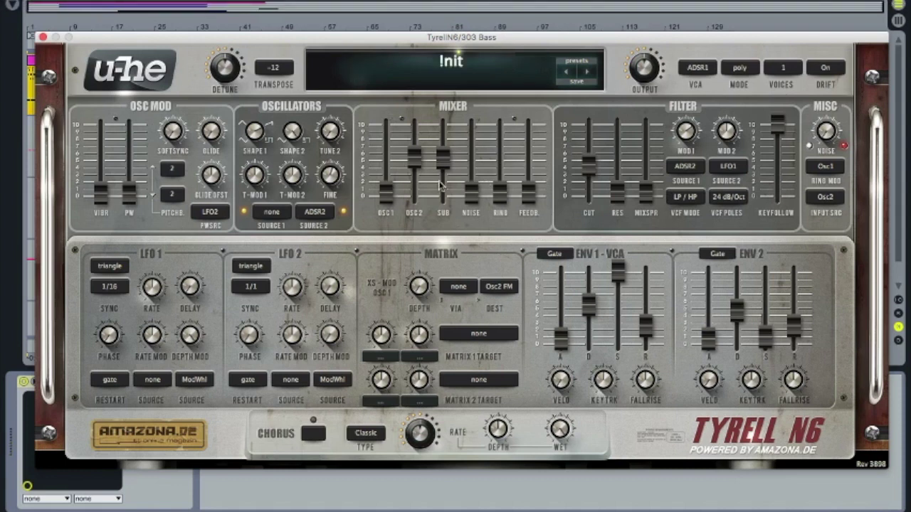
Step: Isolate the noise source in the mixer with the filter cutoff fully open, and sweep the noise colour up to 3.00 and back
left_click_drag(414, 154, 416, 271)
left_click_drag(443, 156, 441, 257)
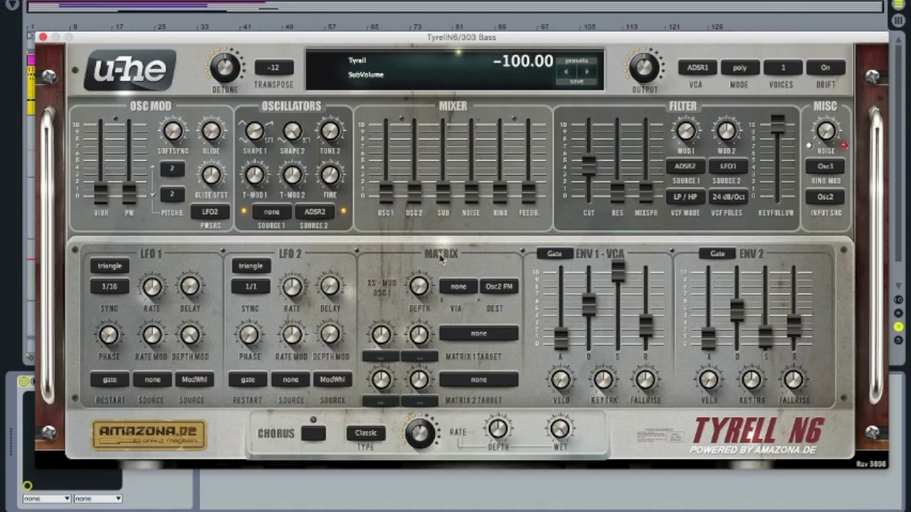
left_click_drag(468, 205, 488, 109)
left_click_drag(587, 162, 600, 55)
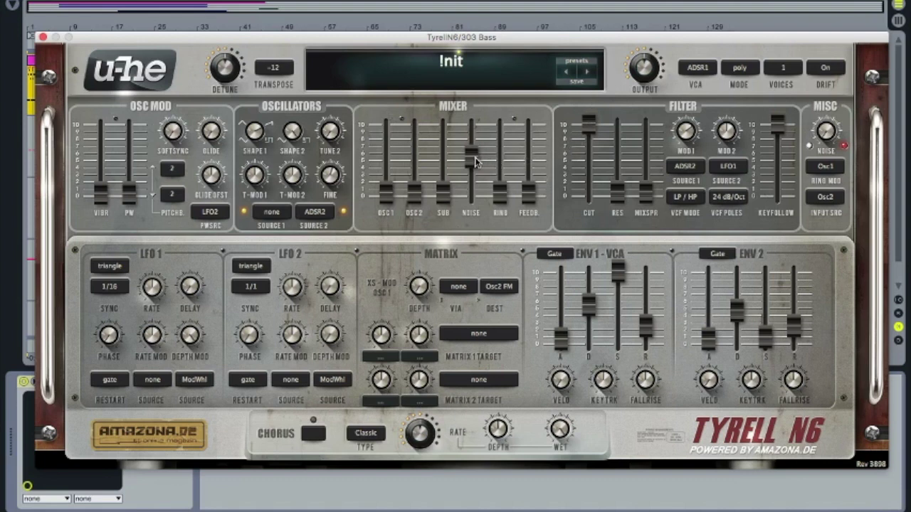
left_click_drag(823, 142, 821, 14)
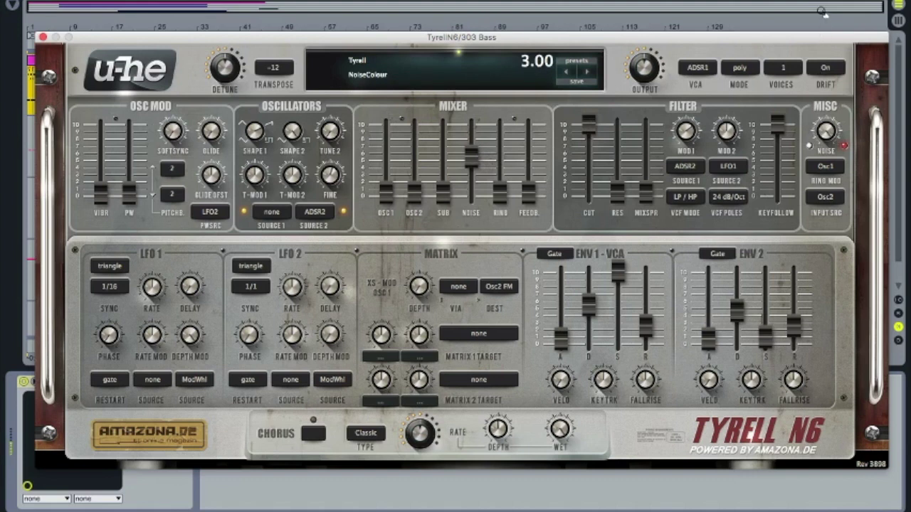
left_click_drag(824, 13, 826, 167)
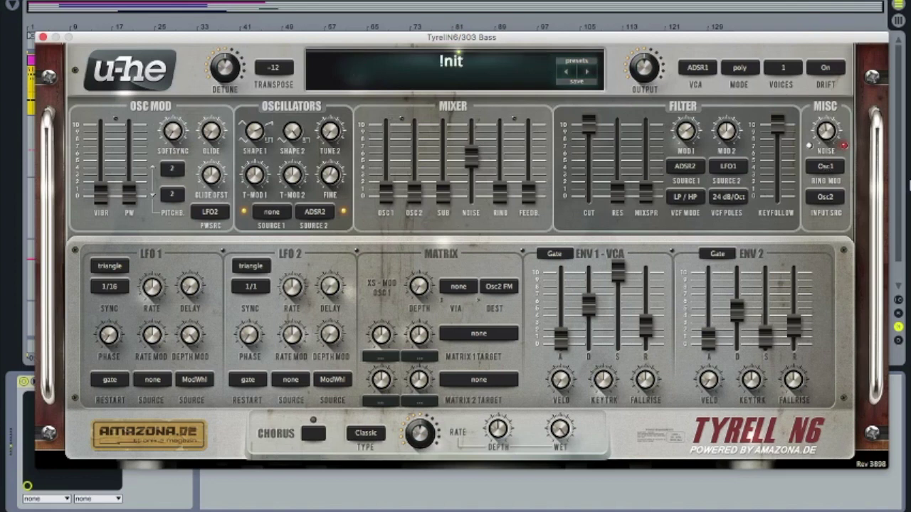
Step: Lower the filter cutoff to 80.50 and set filter Mod 1 to 0.00
left_click_drag(591, 126, 567, 234)
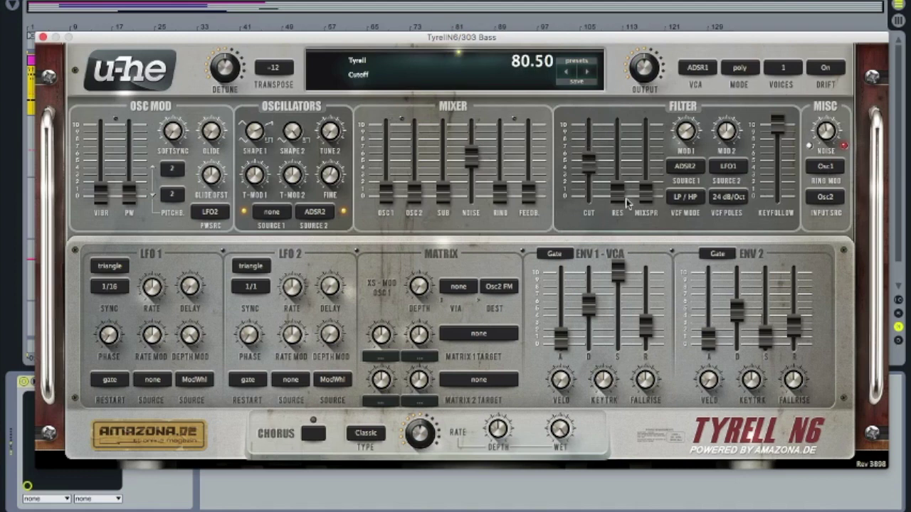
left_click_drag(689, 139, 689, 121)
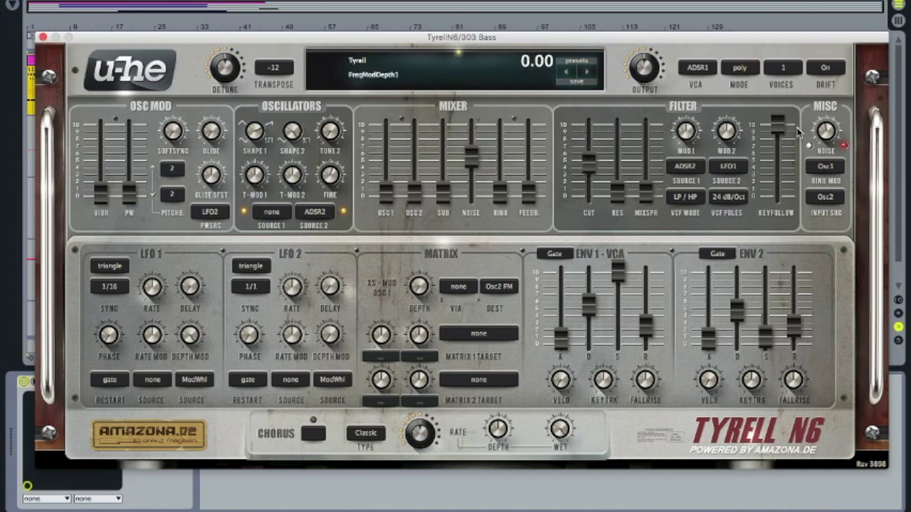
mouse_move(823, 128)
Step: Swap the noise for the ring modulator at -10.00, bring in oscillator 2 with Shape 2 at 1.00, and adjust Tune 2
left_click_drag(472, 158, 500, 225)
left_click_drag(501, 193, 507, 66)
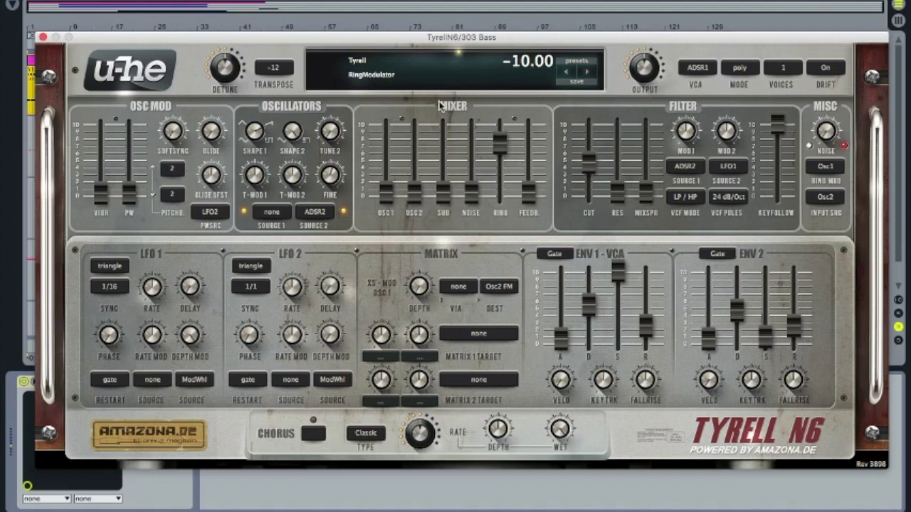
left_click_drag(415, 192, 420, 133)
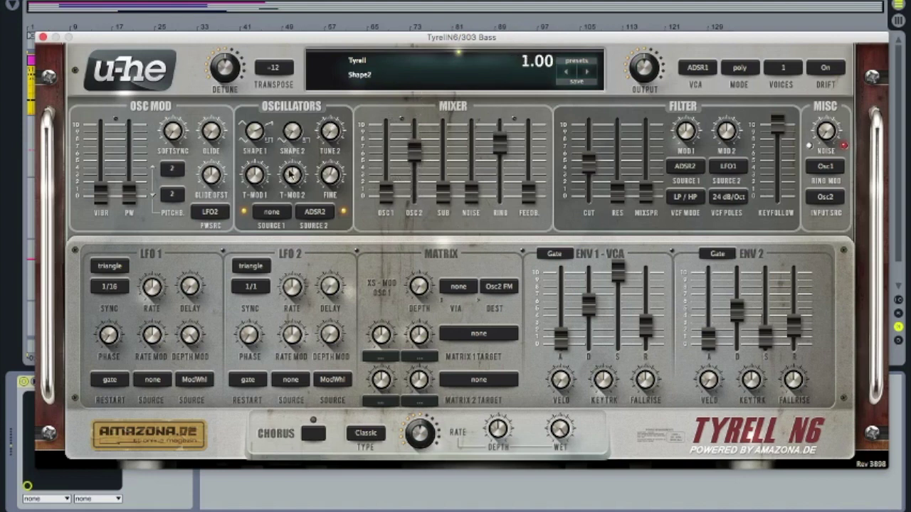
left_click_drag(328, 130, 328, 129)
Step: Open the filter cutoff slightly, raise the ring modulator level, and bring oscillator 1 up to -28.00 in the mixer
left_click_drag(589, 164, 588, 131)
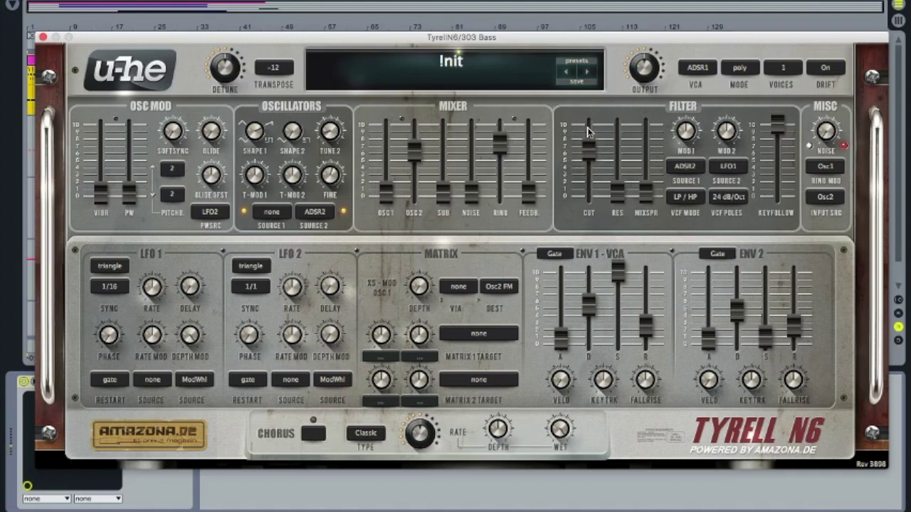
mouse_move(501, 144)
left_mouse_down()
mouse_move(501, 120)
mouse_move(501, 141)
left_mouse_up()
left_click_drag(385, 192, 387, 153)
left_click_drag(400, 103, 400, 98)
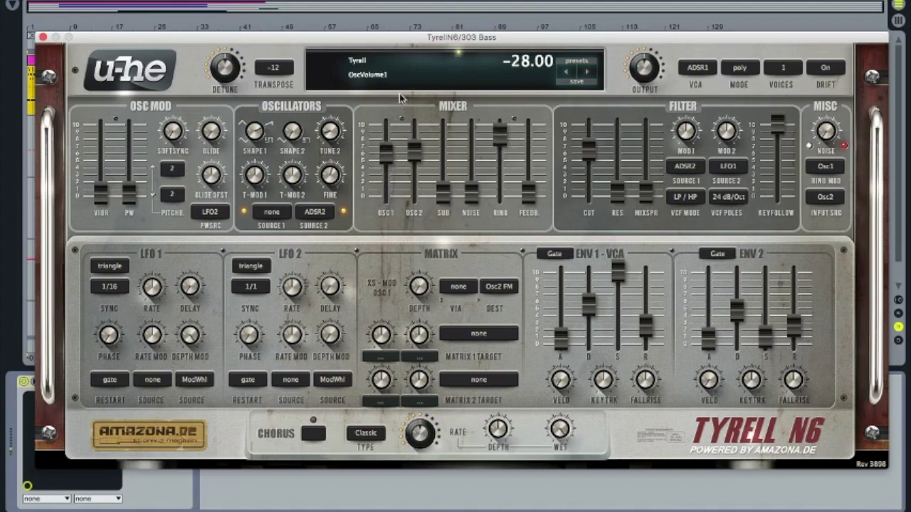
Step: Sweep oscillator 2's Tune 2 against the ring modulation and adjust filter Mod 1
left_click(329, 134)
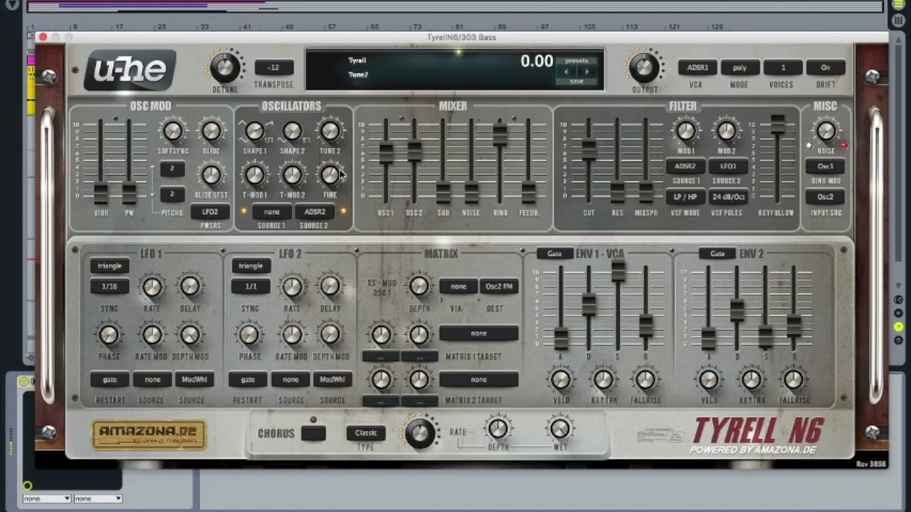
left_click_drag(337, 135, 333, 98)
left_click_drag(685, 130, 679, 106)
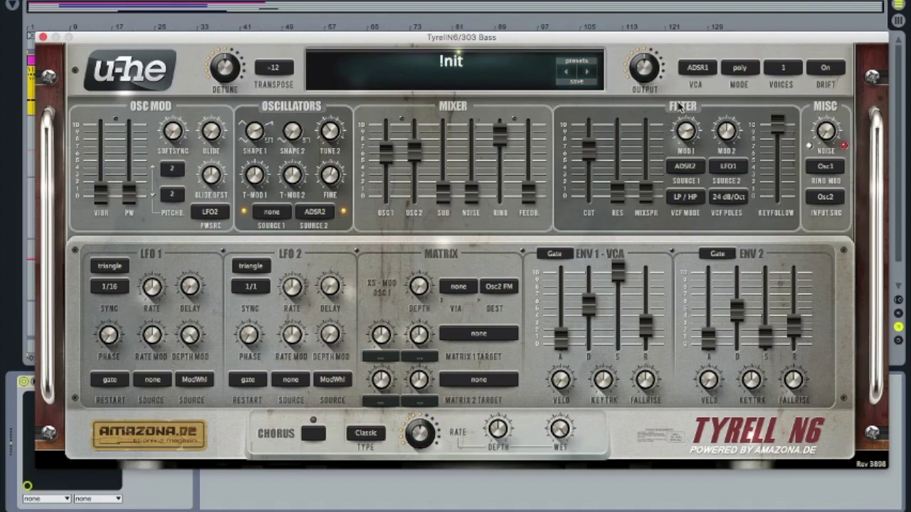
Step: Lower the ring modulator level in the mixer to -97.00
left_click_drag(499, 135, 501, 200)
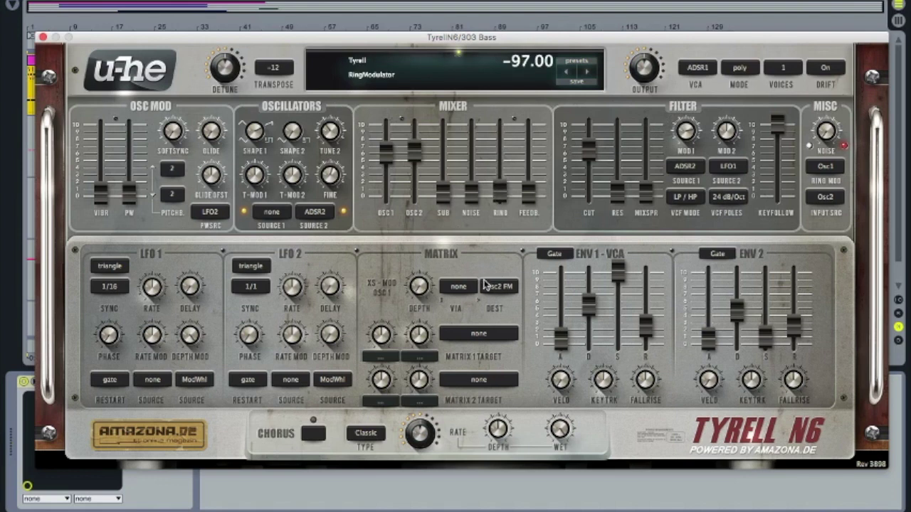
left_click(526, 202)
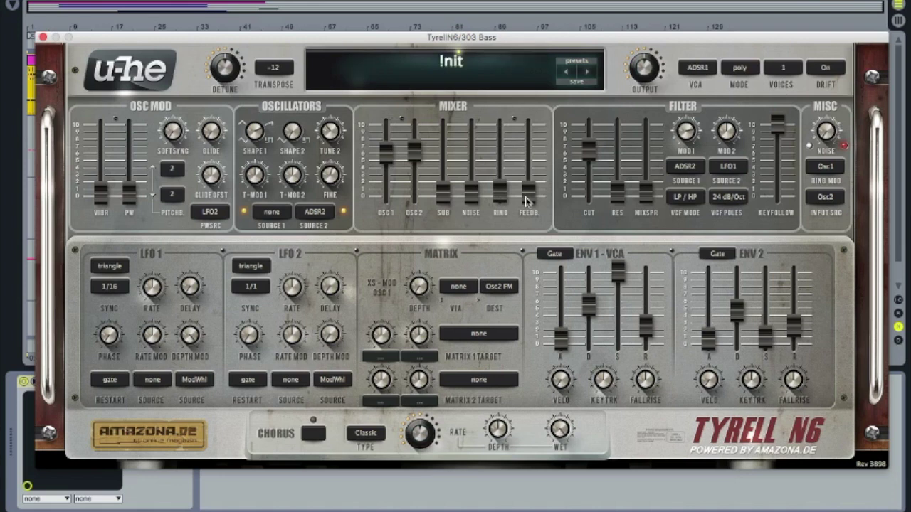
left_click_drag(526, 203, 505, 223)
mouse_move(524, 218)
Step: Silence oscillator 2 at -100.00 in the mixer and set oscillator 1's volume to 1.00
mouse_move(387, 165)
left_click_drag(388, 165, 386, 118)
left_click_drag(413, 147, 438, 269)
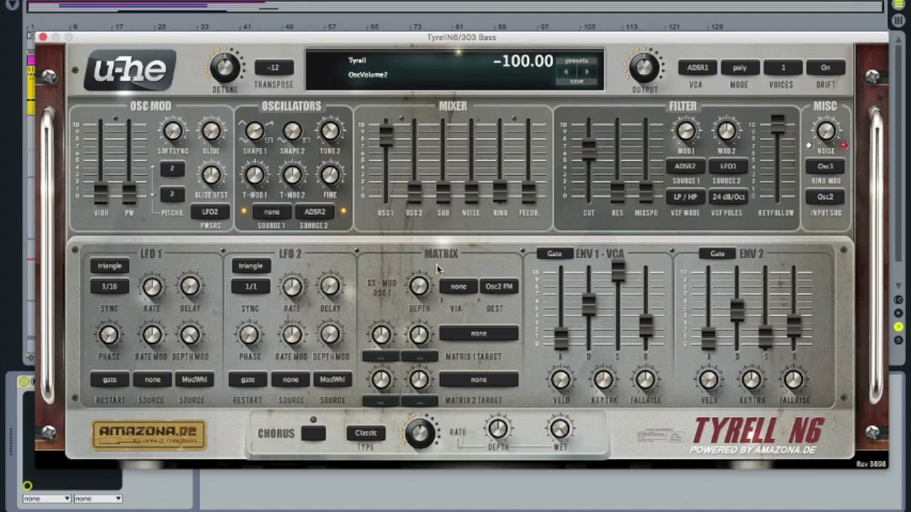
left_click_drag(386, 138, 387, 145)
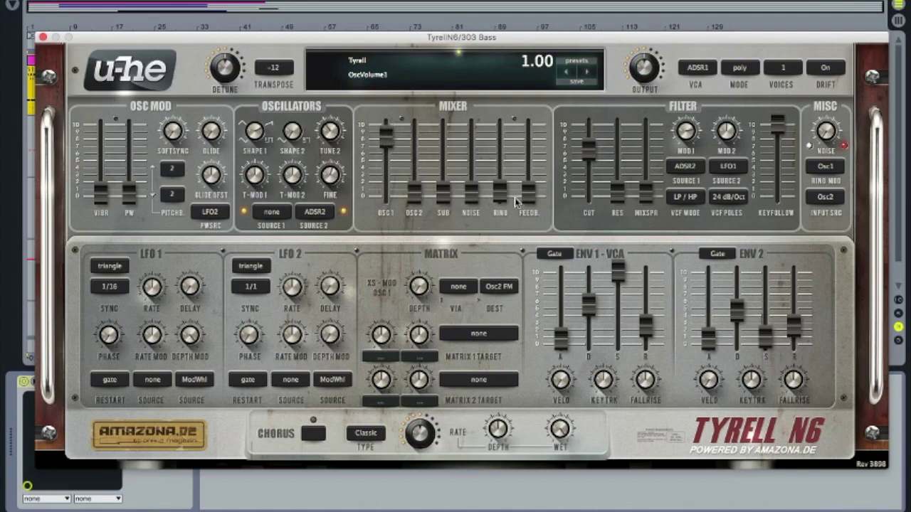
Step: Push oscillator 1's volume up to 25.00 and bring up the feedback level in the mixer
left_click(500, 194)
left_click_drag(380, 148, 382, 108)
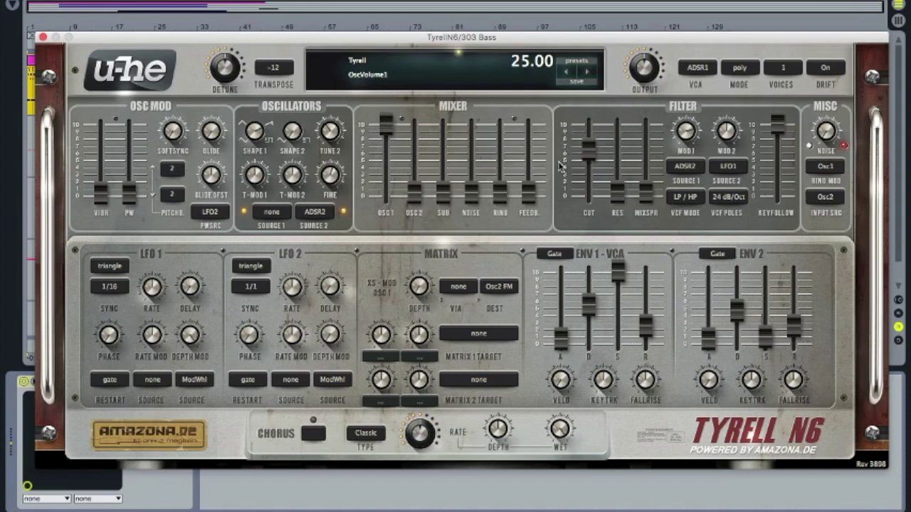
left_click_drag(523, 169, 527, 131)
mouse_move(530, 71)
left_mouse_down()
mouse_move(527, 19)
mouse_move(527, 76)
left_mouse_up()
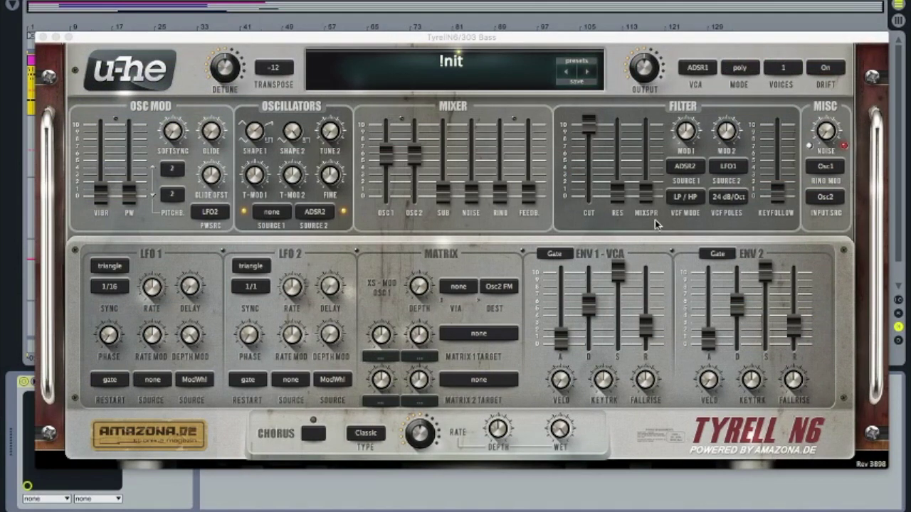
Step: Examine the filter's VCF mode and VCF poles options, keeping LP / HP and 24 dB/Oct
left_click(696, 199)
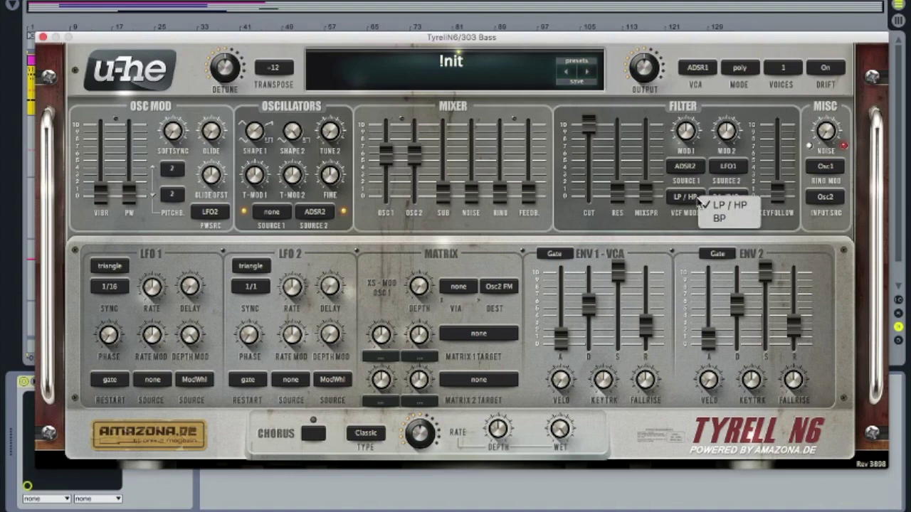
left_click(718, 204)
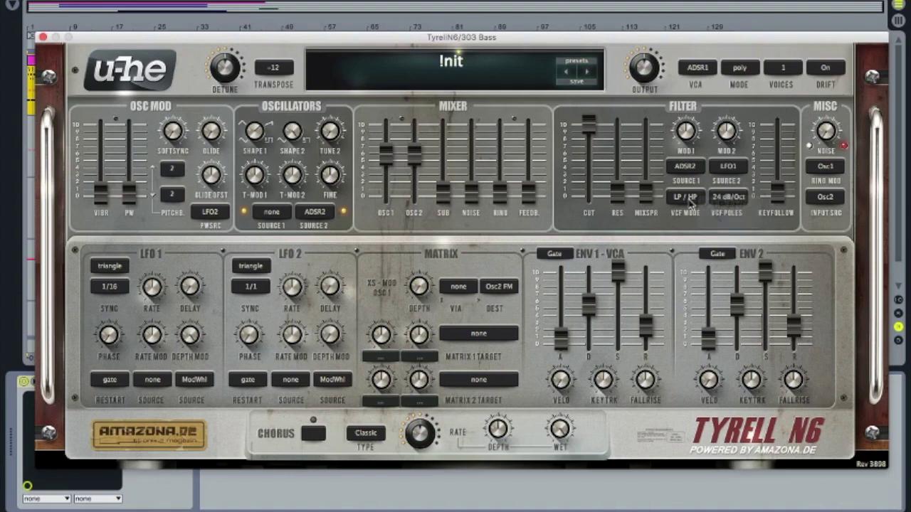
left_click(740, 201)
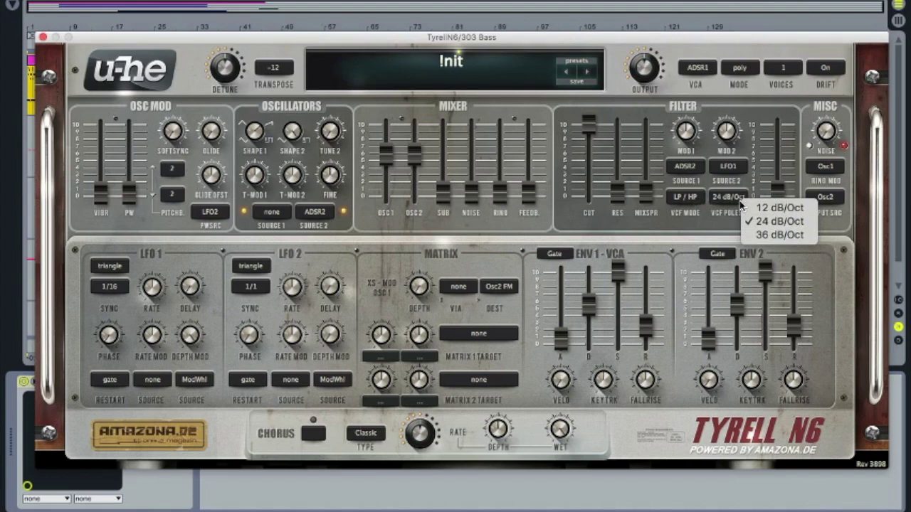
left_click(740, 204)
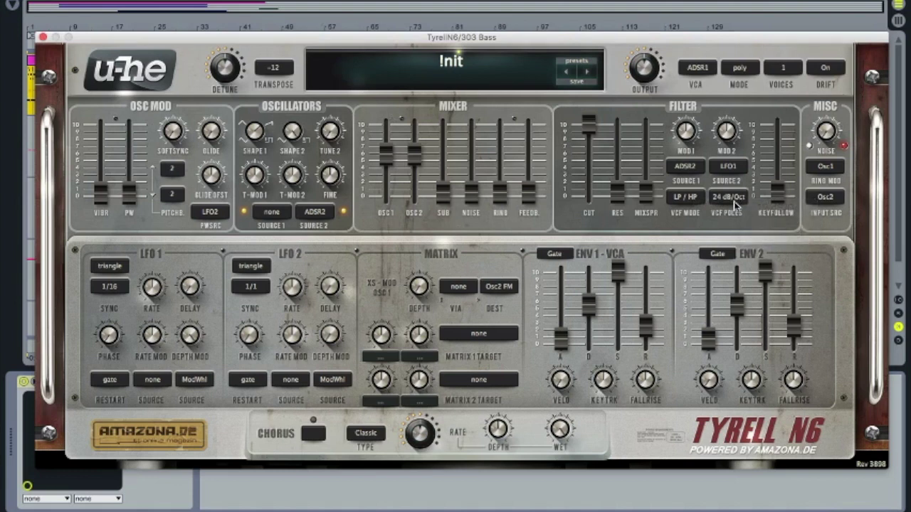
Step: Sweep the filter's mix spread up to 100.00 and back down to its minimum
mouse_move(622, 205)
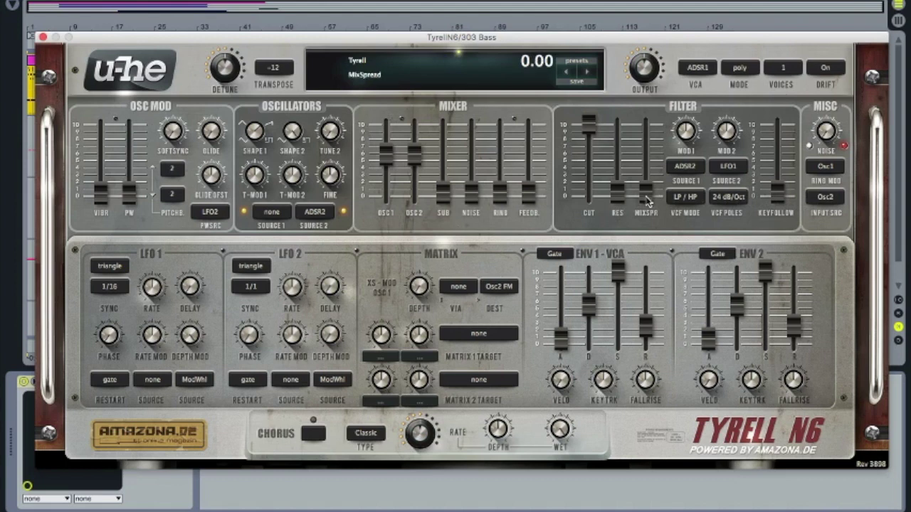
left_click_drag(647, 201, 664, 6)
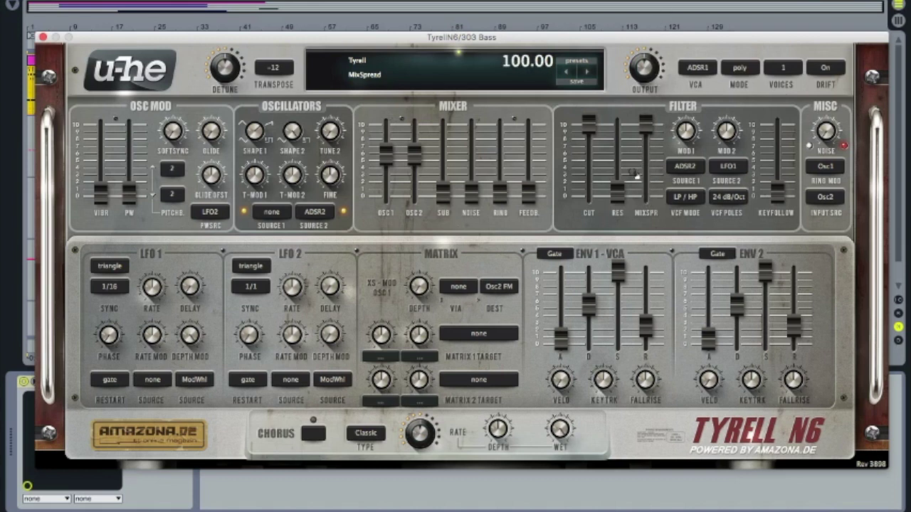
left_click_drag(648, 122, 644, 313)
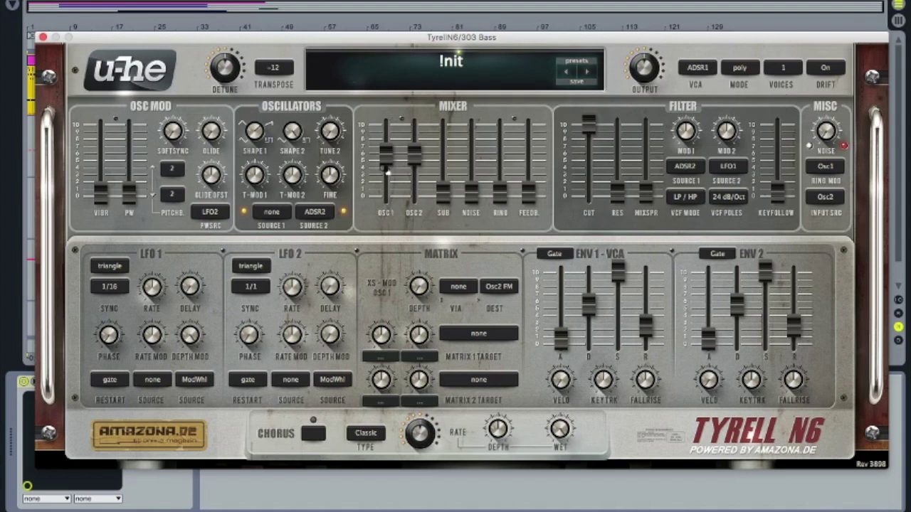
Step: Silence both oscillators at -100.00 in the mixer and raise the filter resonance to 100.00
left_click_drag(388, 171, 390, 235)
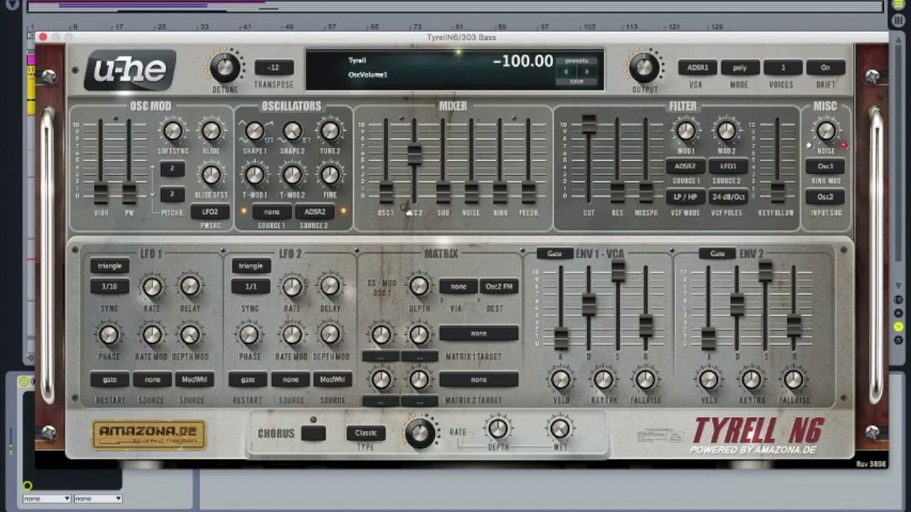
left_click_drag(417, 154, 415, 208)
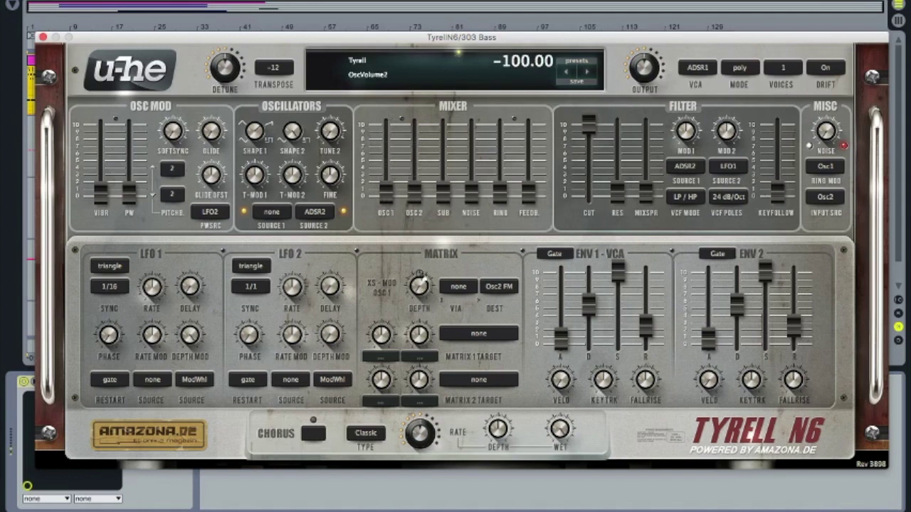
left_click(618, 193)
left_click_drag(619, 193, 615, 23)
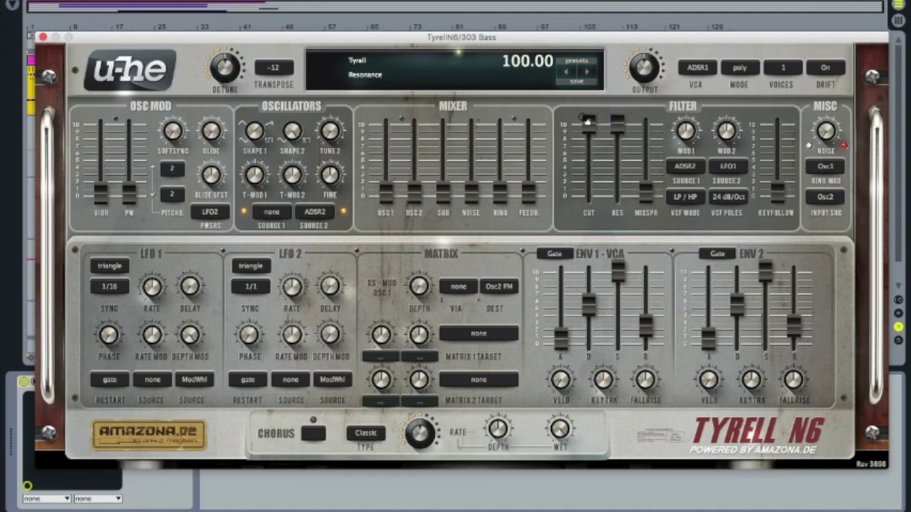
Step: Sweep the filter cutoff down to 30.00 and back up, and raise the filter's key follow to its maximum
left_click_drag(586, 121, 595, 293)
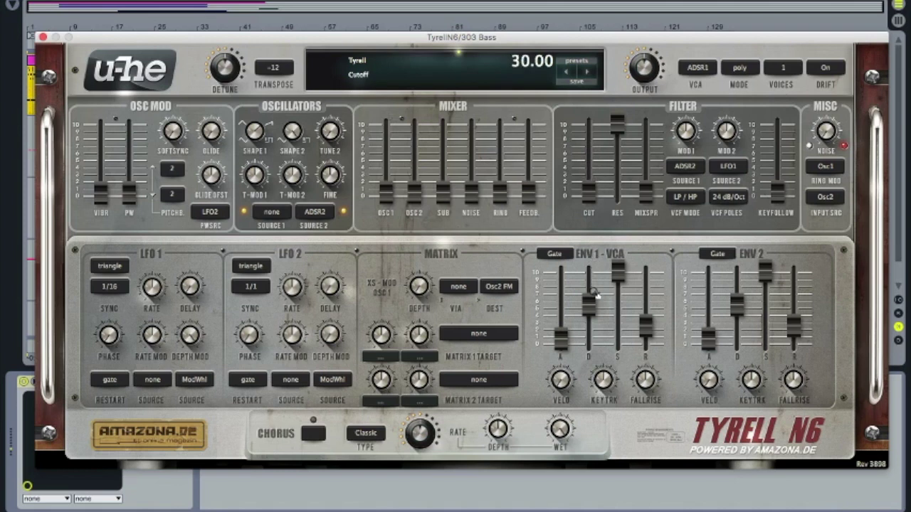
left_click_drag(596, 210, 590, 100)
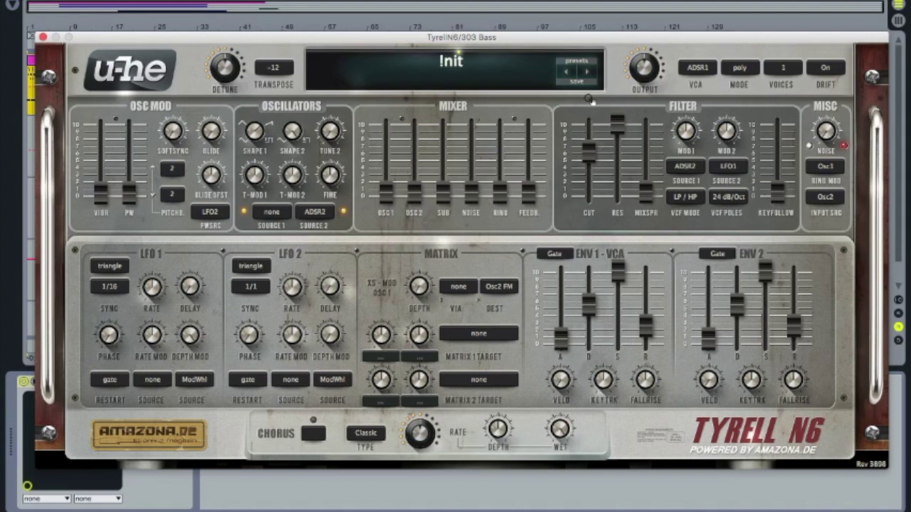
left_click_drag(777, 195, 779, 2)
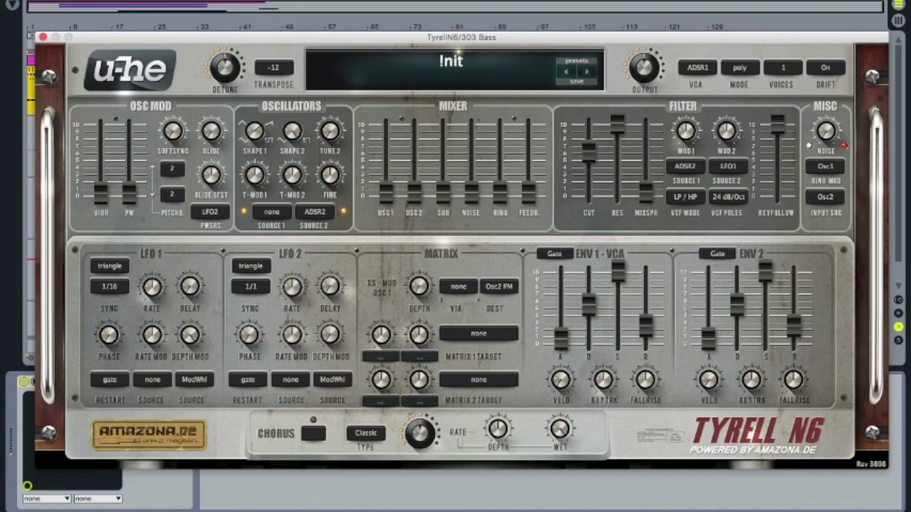
Step: Set the main output to 76.00 and lower the filter cutoff to about 79.50
left_click_drag(641, 75, 638, 85)
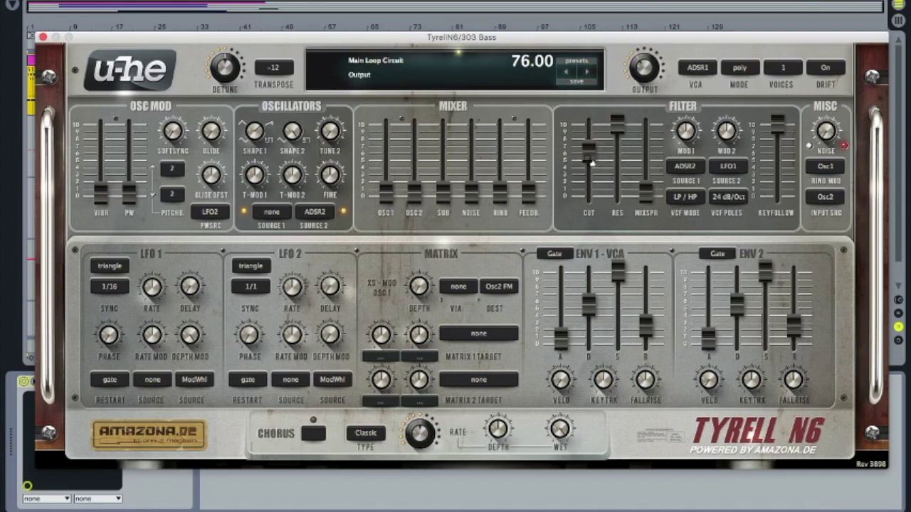
left_click_drag(591, 163, 594, 189)
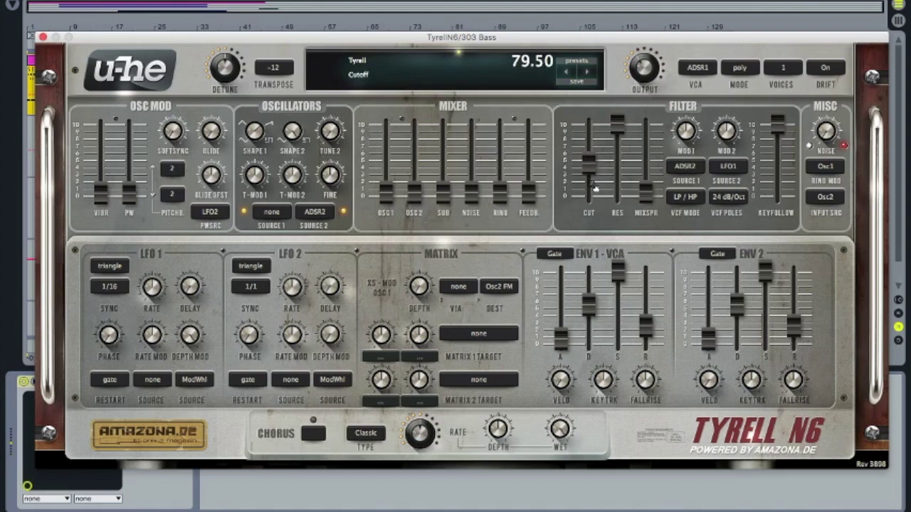
left_click_drag(593, 175, 592, 169)
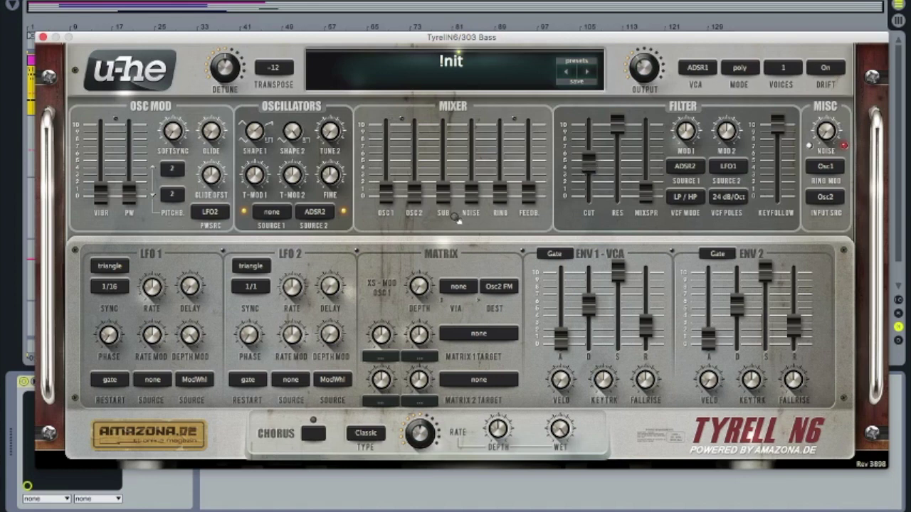
Step: Lengthen the attack and release of envelope 1 and mix in a small amount of noise
left_click_drag(567, 348, 570, 237)
left_click_drag(650, 324, 654, 267)
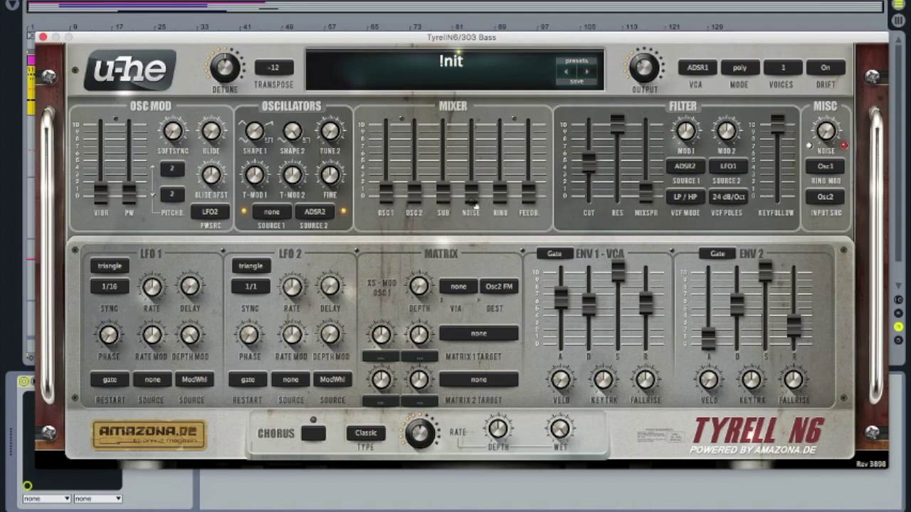
left_click_drag(475, 202, 477, 177)
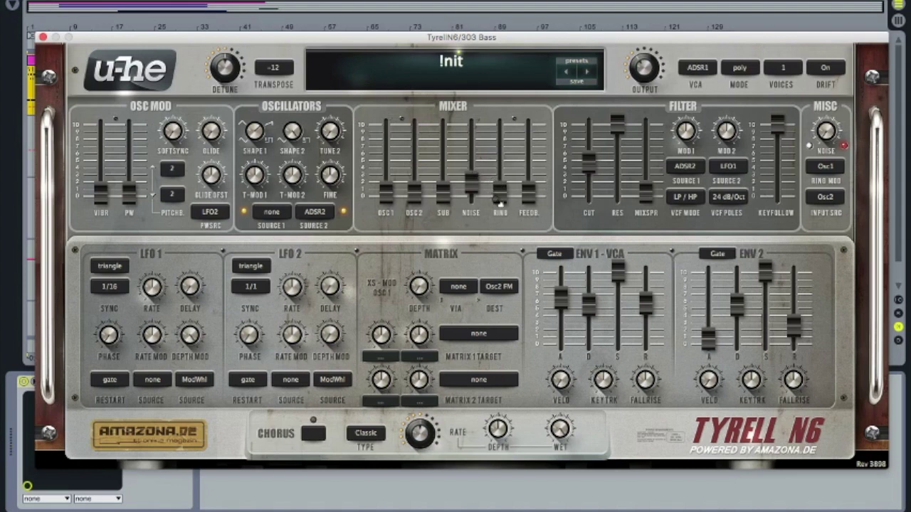
Step: Raise the ring modulator to 3.00 in the mixer and readjust the filter cutoff
left_click_drag(499, 198, 500, 100)
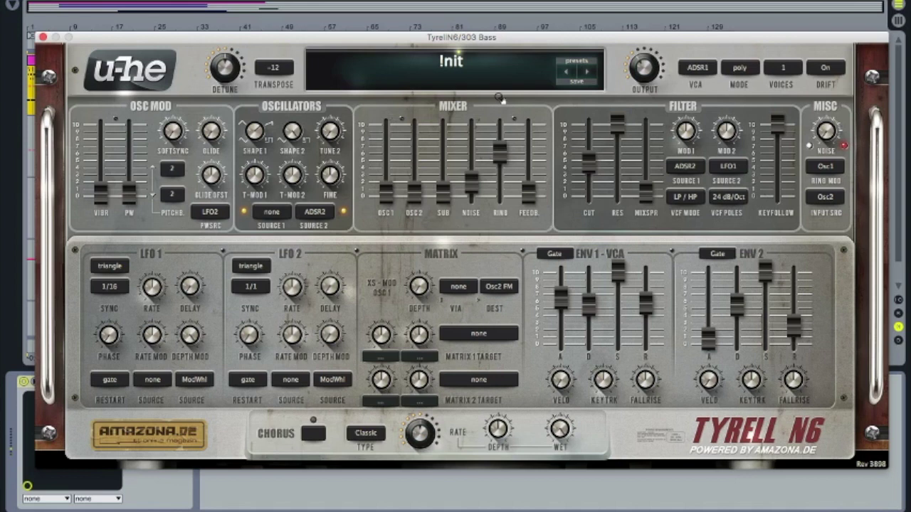
left_click_drag(587, 165, 601, 152)
left_click_drag(501, 154, 500, 131)
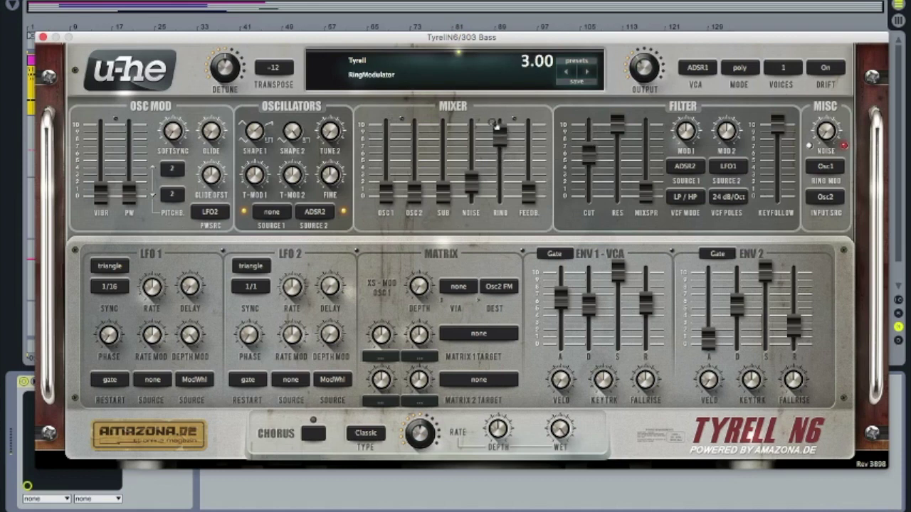
left_click_drag(577, 154, 580, 206)
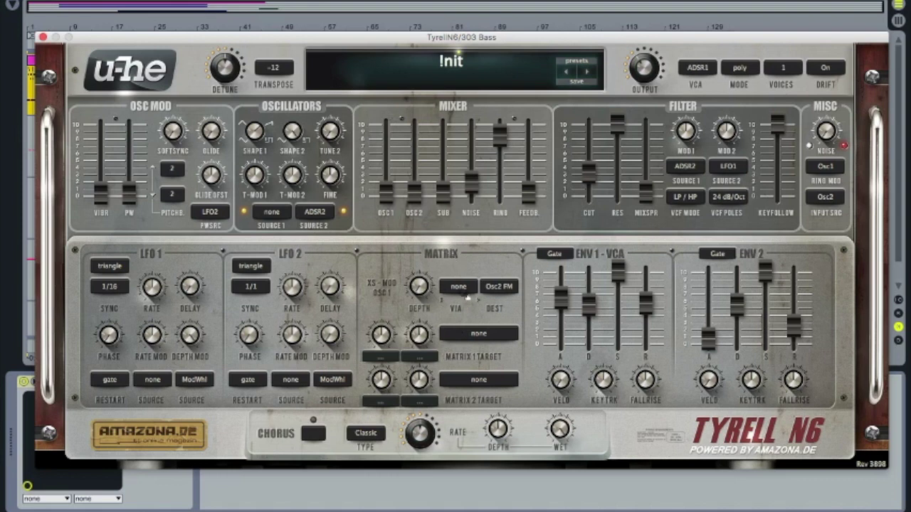
Step: Route ModWhl to the ring modulator in Matrix 1, with the mixer's ring level at -100.00, and adjust the modulation depth
left_click(470, 336)
left_click_drag(470, 336, 498, 207)
left_click(380, 357)
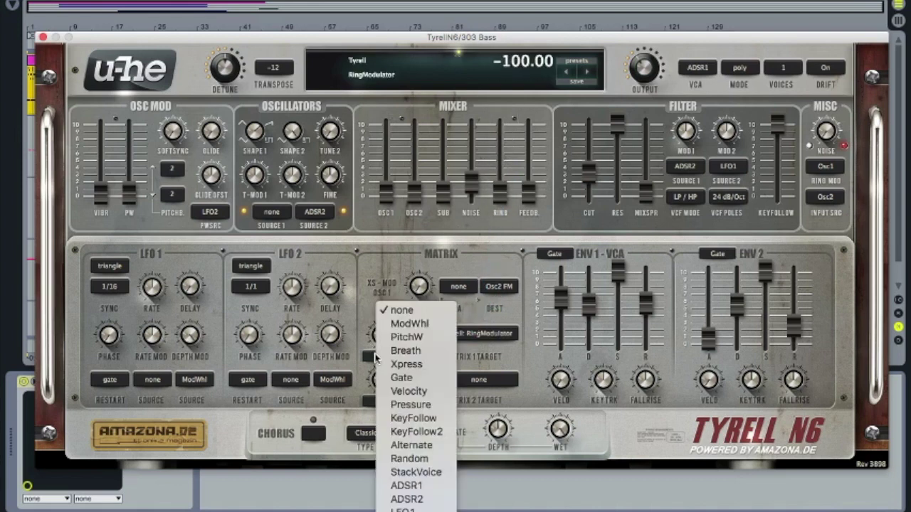
left_click(399, 327)
left_click_drag(383, 340, 385, 316)
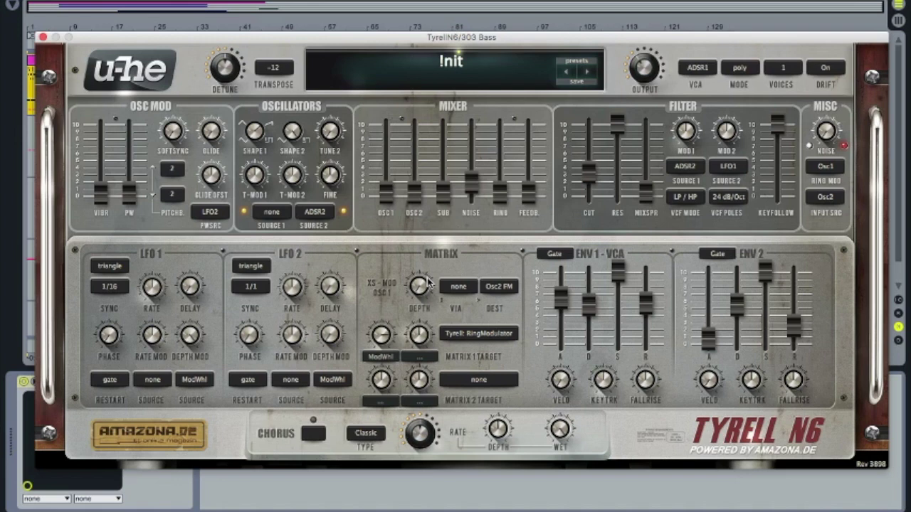
Step: Raise the filter cutoff and ring modulator level, set the noise to -100.00, and readjust the Matrix 1 depth
left_click_drag(589, 176, 590, 140)
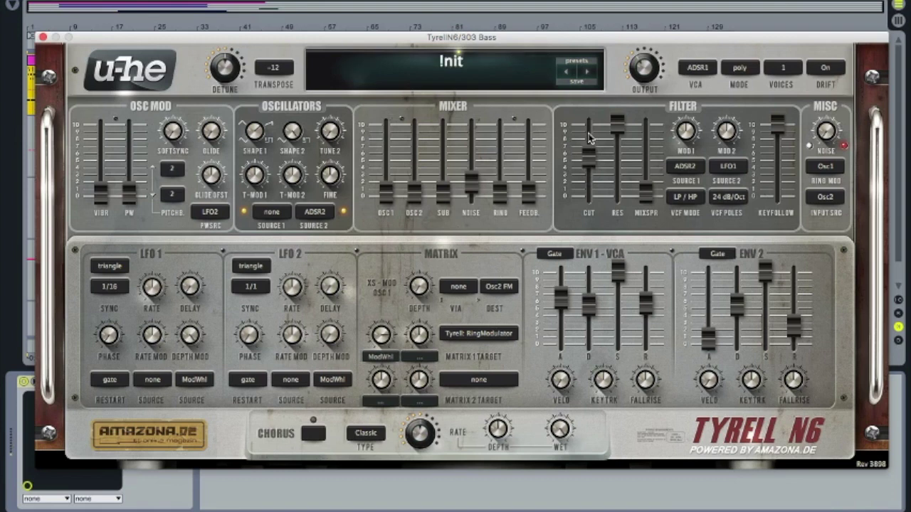
left_click_drag(502, 198, 496, 145)
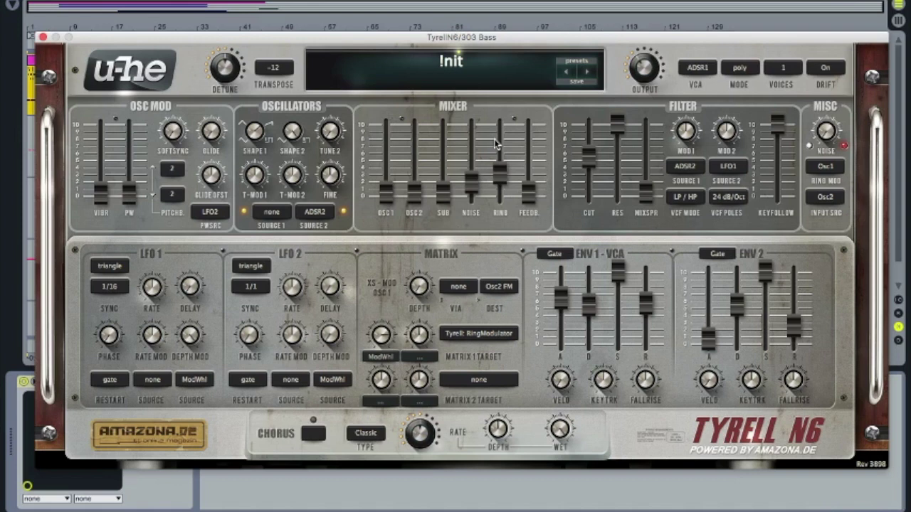
left_click_drag(471, 180, 472, 202)
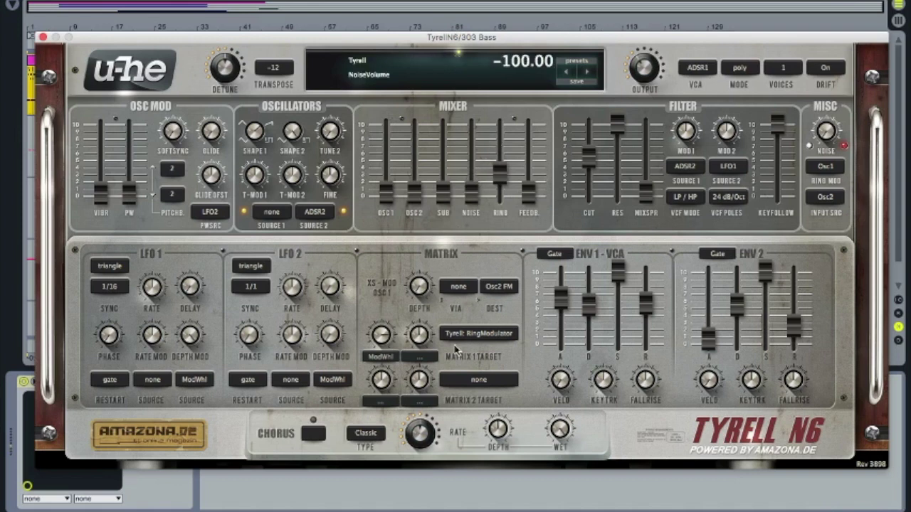
left_click_drag(390, 337, 375, 371)
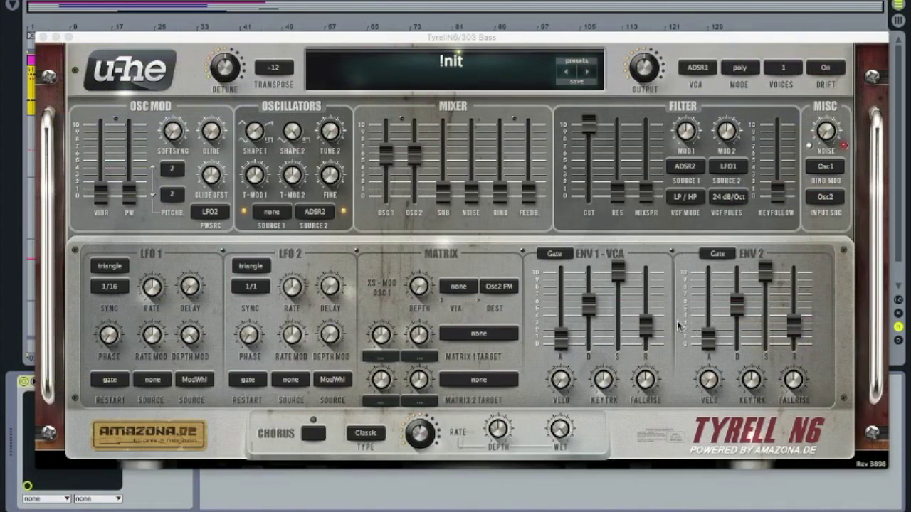
Step: Set oscillator 2's volume to -100.00, keep the filter cutoff at 150.00, and raise the mix spread to maximum
left_click_drag(413, 154, 420, 285)
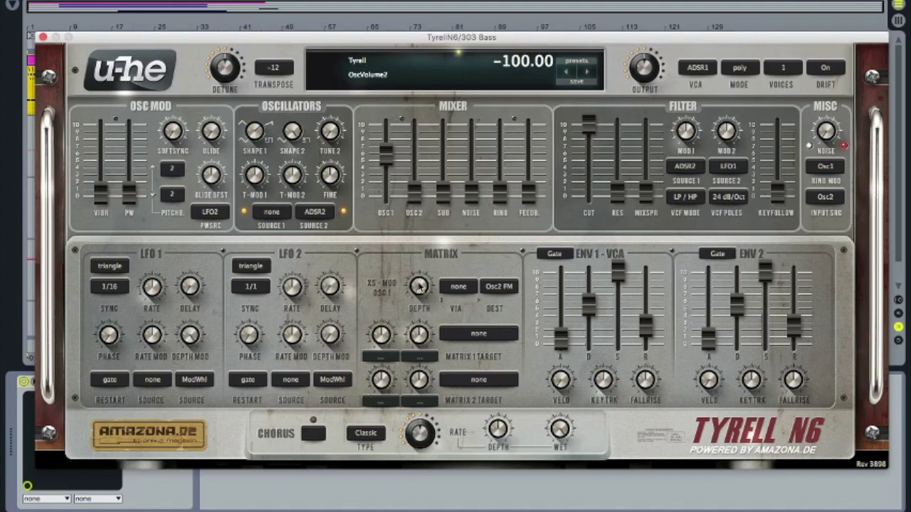
left_click(593, 126)
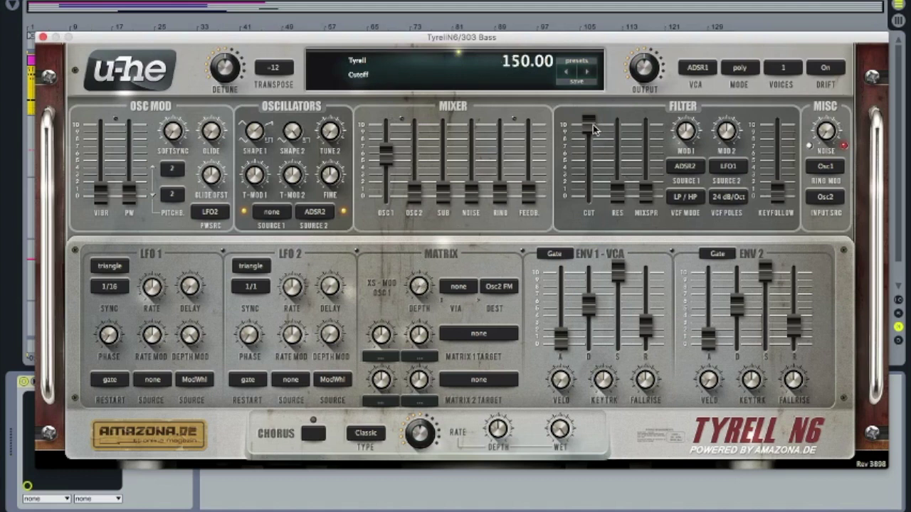
mouse_move(593, 126)
left_mouse_down()
mouse_move(594, 189)
mouse_move(594, 122)
left_mouse_up()
left_click(648, 192)
left_click_drag(648, 192, 651, 107)
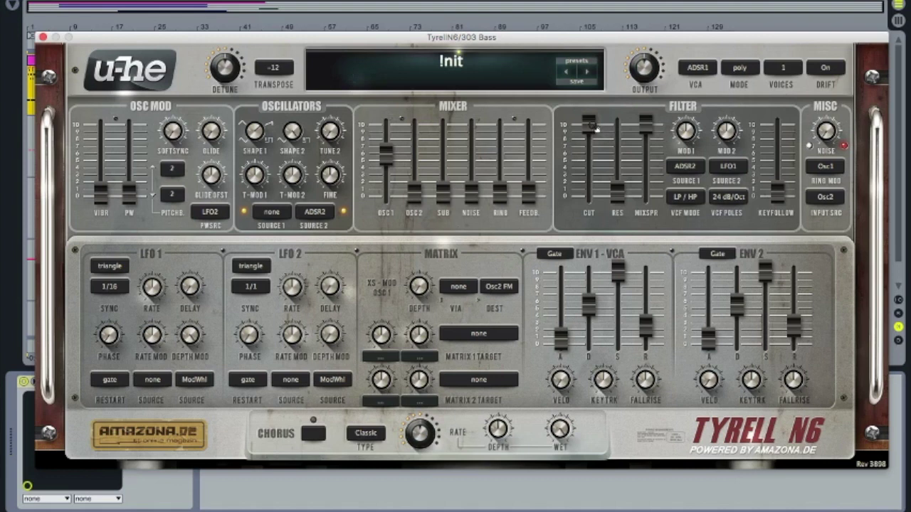
Step: Sweep the filter cutoff and mix spread in LP / HP mode, bringing the cutoff down to 30.00
left_click_drag(595, 126, 577, 306)
left_click_drag(597, 209, 618, 38)
left_click_drag(647, 125, 649, 234)
left_click_drag(589, 121, 574, 298)
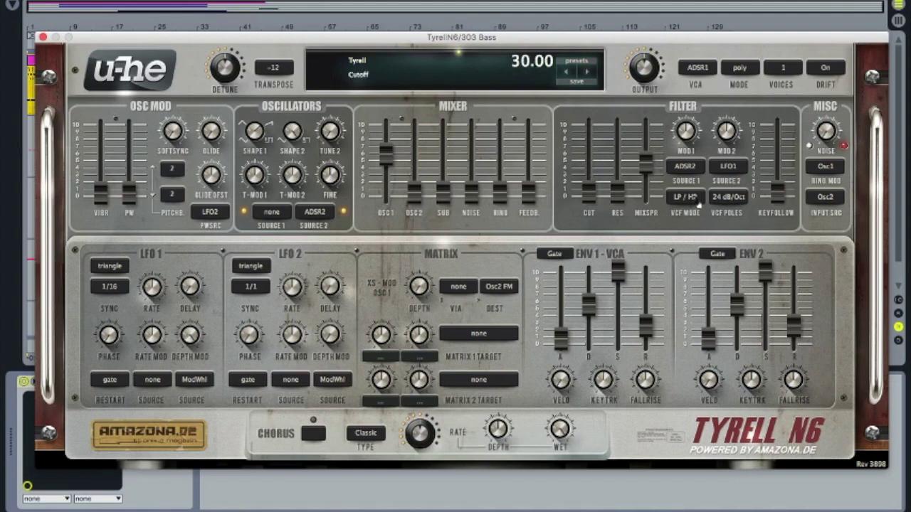
Step: Switch the filter to BP mode at 12 dB/Oct and sweep the cutoff, ending at 150.00
left_click(693, 199)
left_click(703, 220)
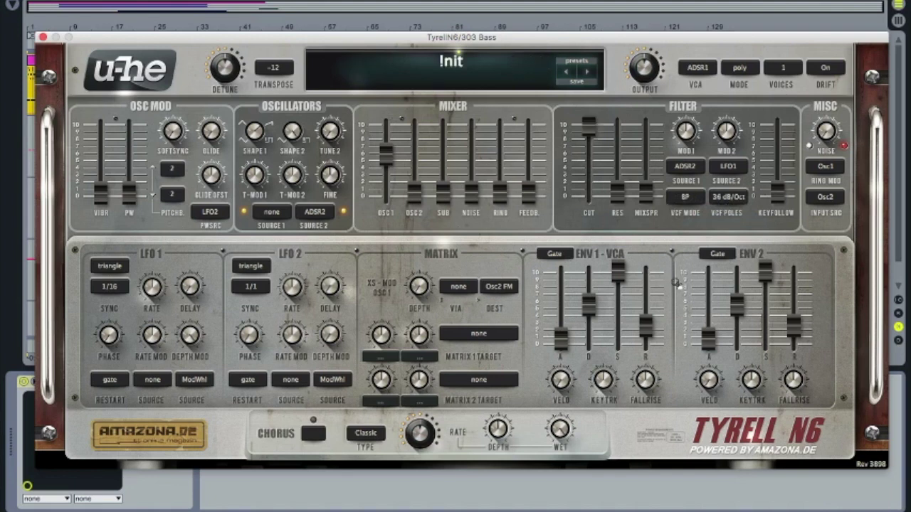
left_click(717, 201)
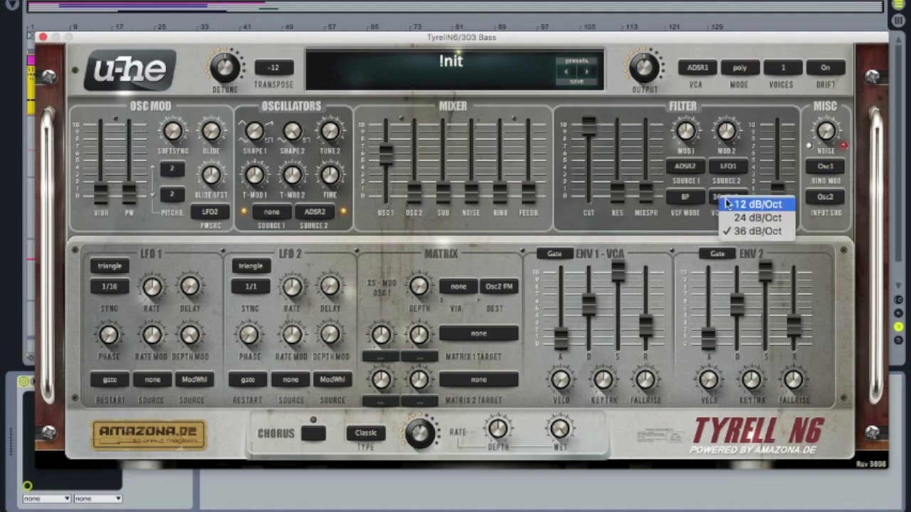
left_click(736, 205)
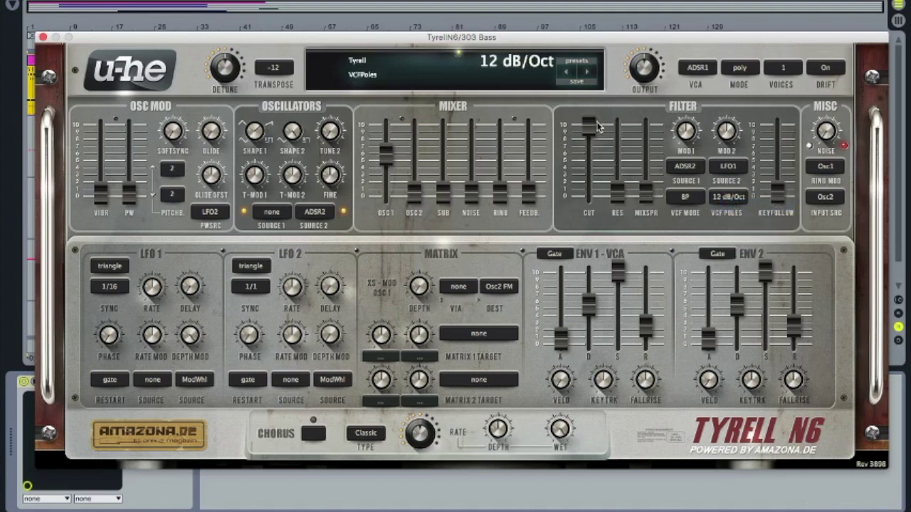
mouse_move(591, 129)
left_click_drag(591, 129, 644, 76)
Step: Change the filter poles to 24 dB/Oct, lower the cutoff, and raise the mix spread to 95.60
left_click(724, 199)
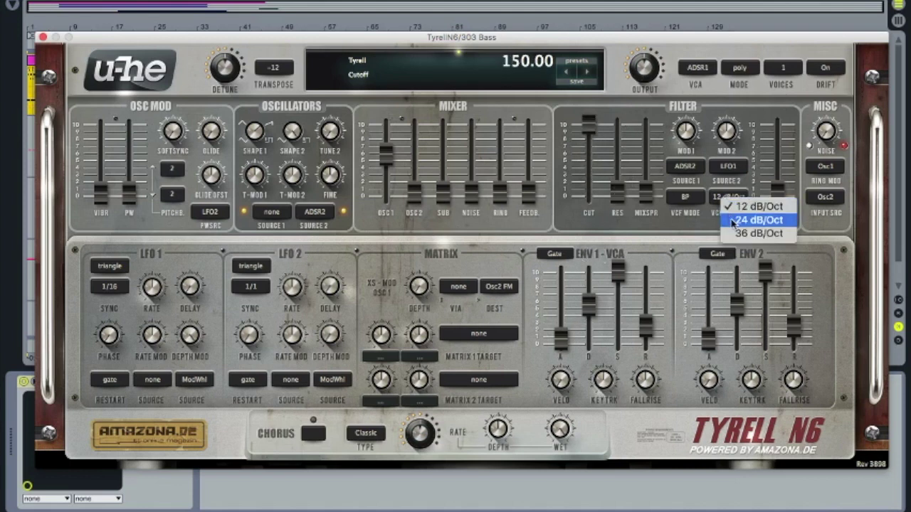
left_click(733, 221)
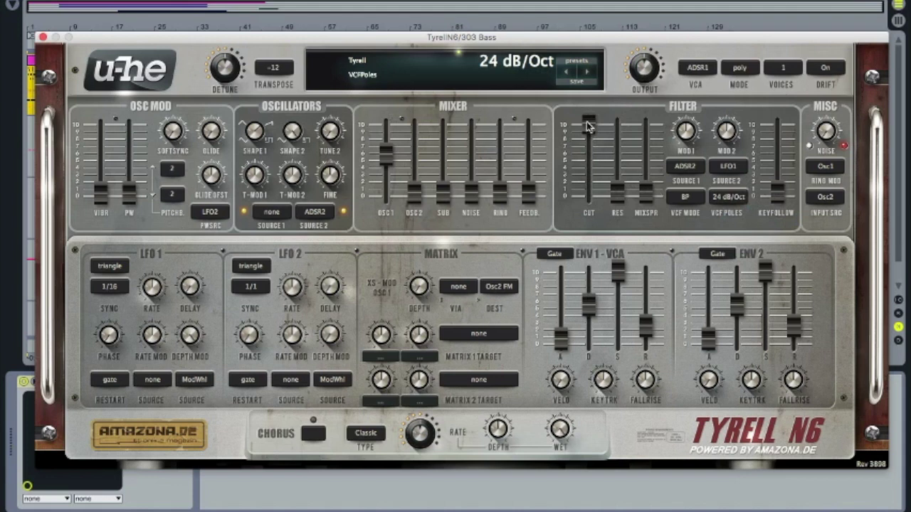
left_click_drag(588, 126, 650, 94)
left_click_drag(582, 172, 583, 228)
left_click_drag(659, 170, 666, 95)
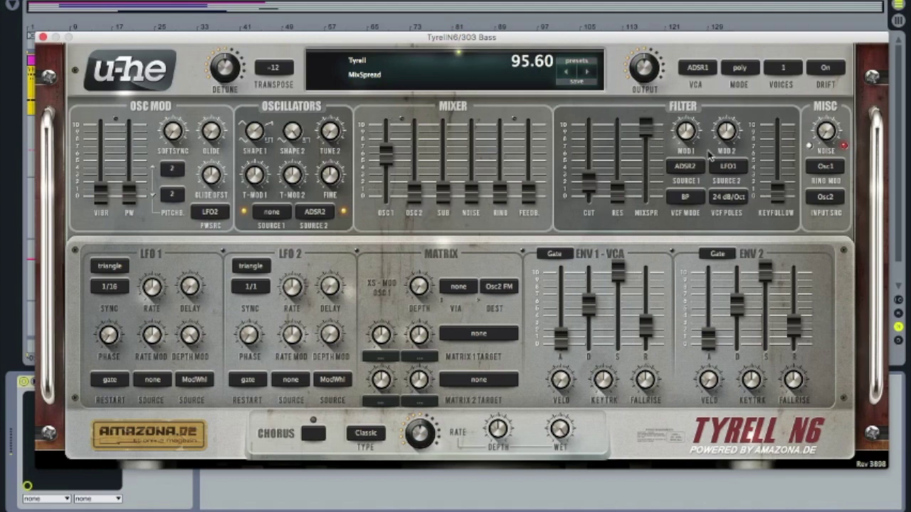
Step: Change the filter poles to 36 dB/Oct, sweep the cutoff back up, and lower the mix spread
left_click(725, 199)
left_click(744, 234)
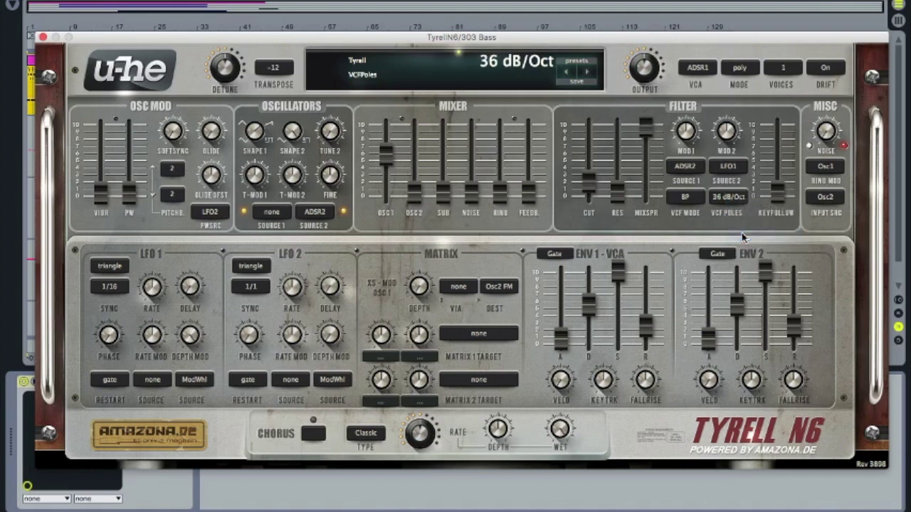
left_click_drag(592, 189, 658, 247)
left_click_drag(590, 150, 599, 119)
mouse_move(640, 169)
left_mouse_down()
mouse_move(642, 146)
mouse_move(642, 181)
left_mouse_up()
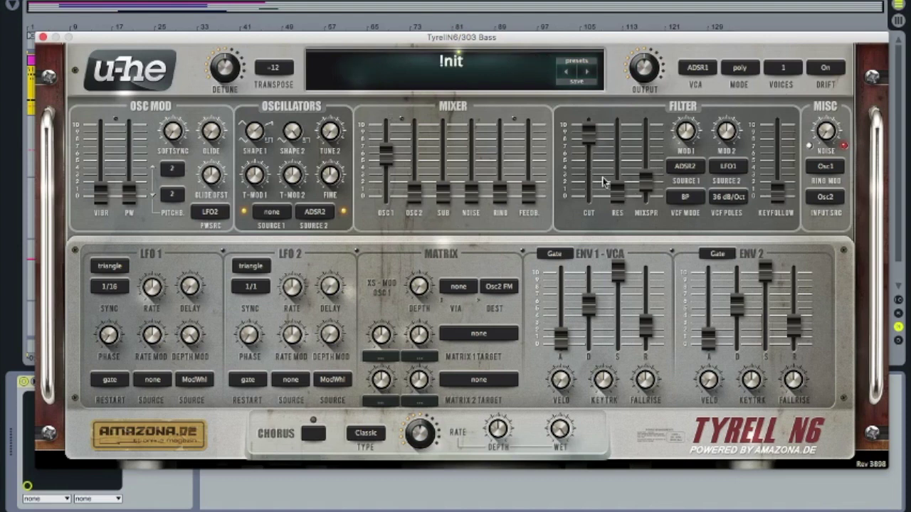
Step: Readjust the cutoff with high resonance and sweep the mix spread up to 81.20 and back down
left_click_drag(589, 141, 621, 70)
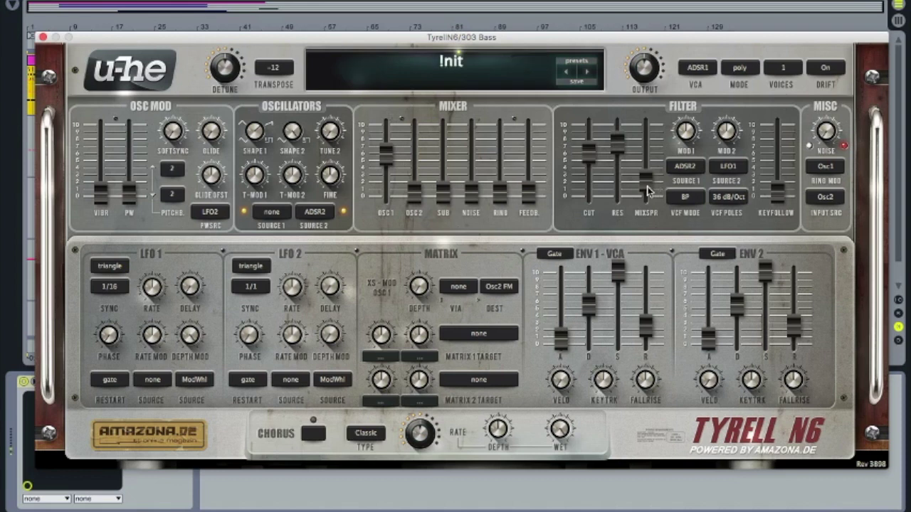
left_click_drag(647, 190, 672, 146)
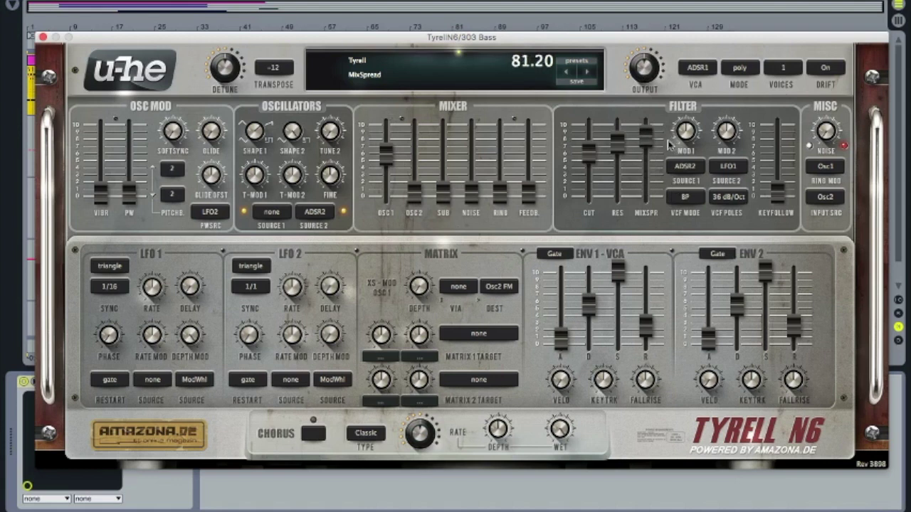
left_click_drag(645, 137, 655, 269)
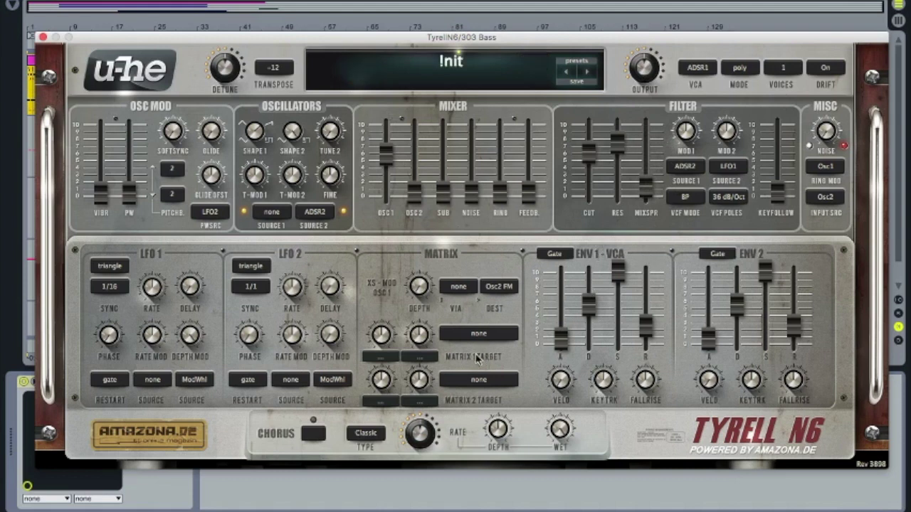
Step: Assign Tyrell: MixSpread as the Matrix 1 target with ADSR1 as its source
left_click_drag(478, 333, 648, 203)
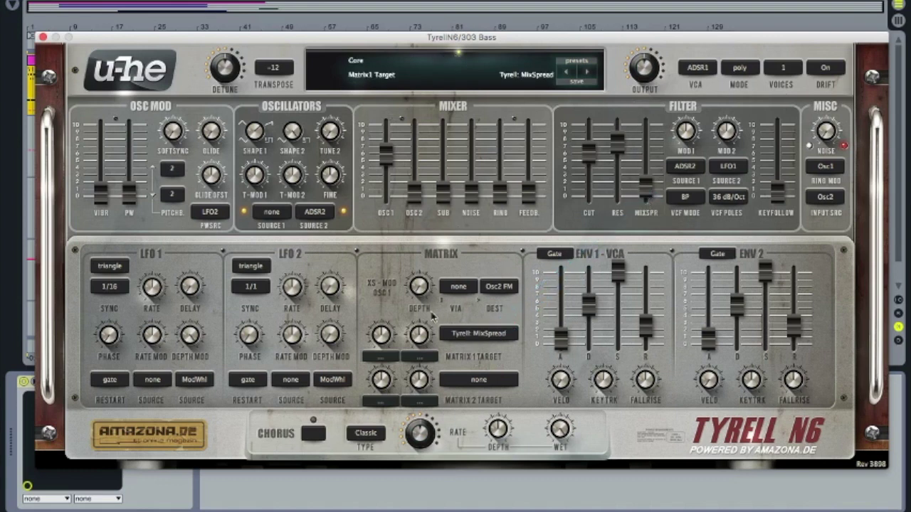
left_click(380, 357)
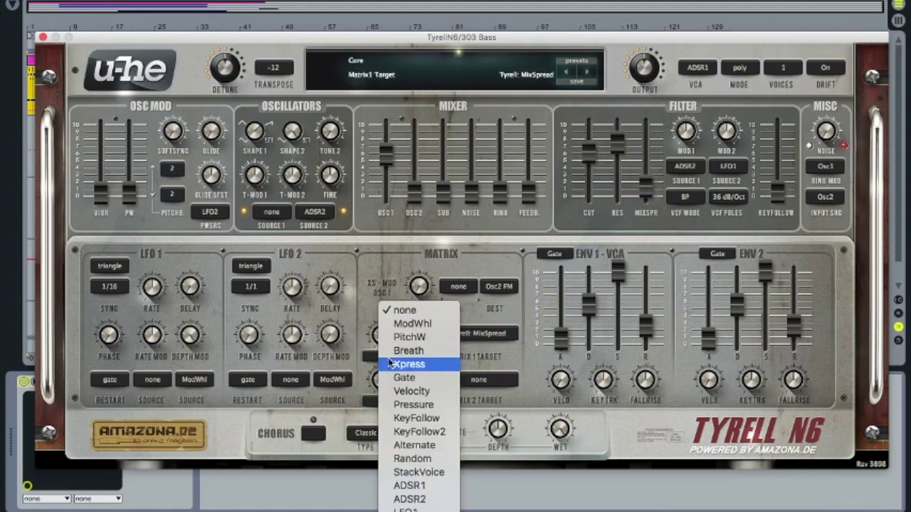
left_click(409, 472)
left_click(384, 358)
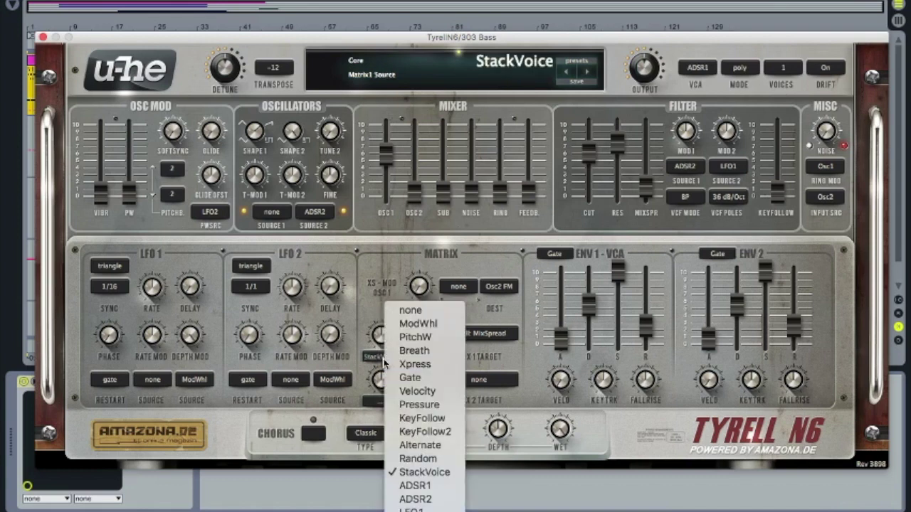
left_click(437, 490)
Step: Lower envelope 1's sustain to minimum, shorten its decay slightly, and reduce its release
left_click_drag(618, 269, 616, 461)
left_click_drag(589, 305, 592, 317)
left_click_drag(645, 331, 646, 364)
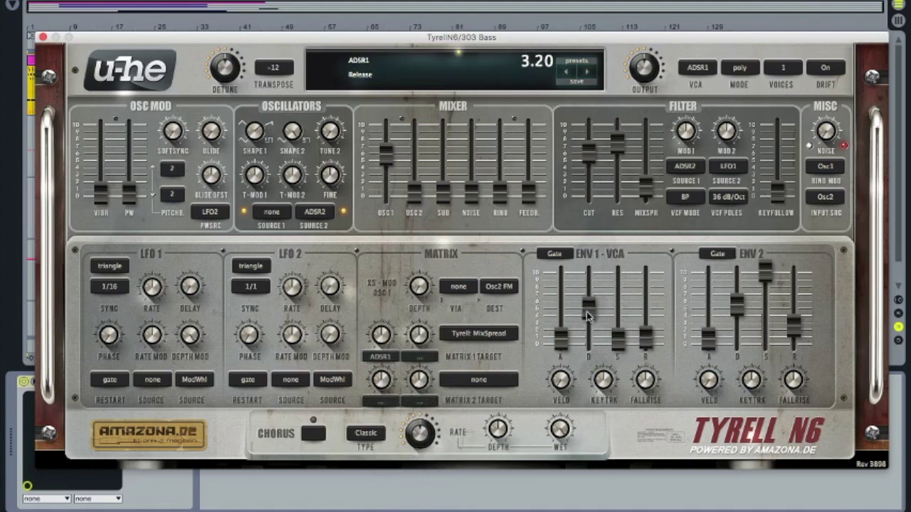
Step: Raise the Matrix 1 depth to 100.00 and lengthen envelope 1's decay
mouse_move(385, 343)
left_click_drag(385, 342, 389, 333)
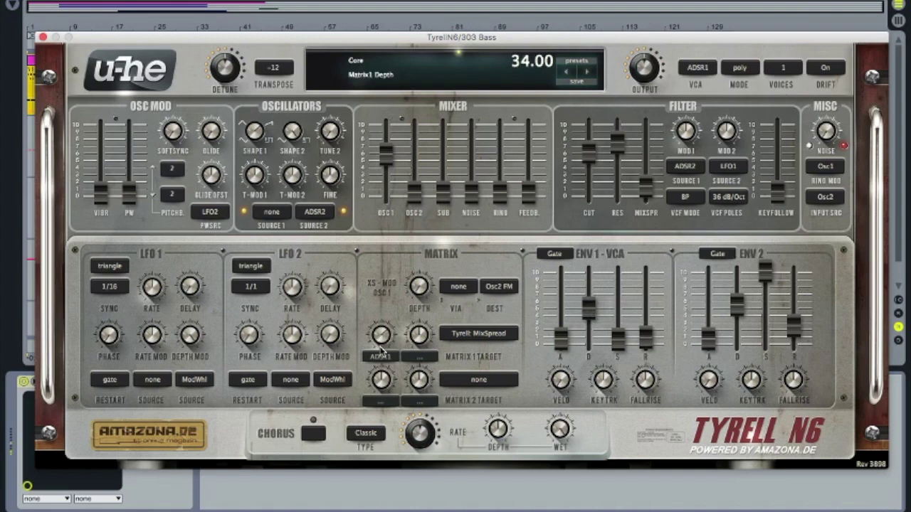
left_click_drag(382, 344, 389, 327)
left_click_drag(589, 310, 589, 289)
left_click_drag(390, 336, 388, 313)
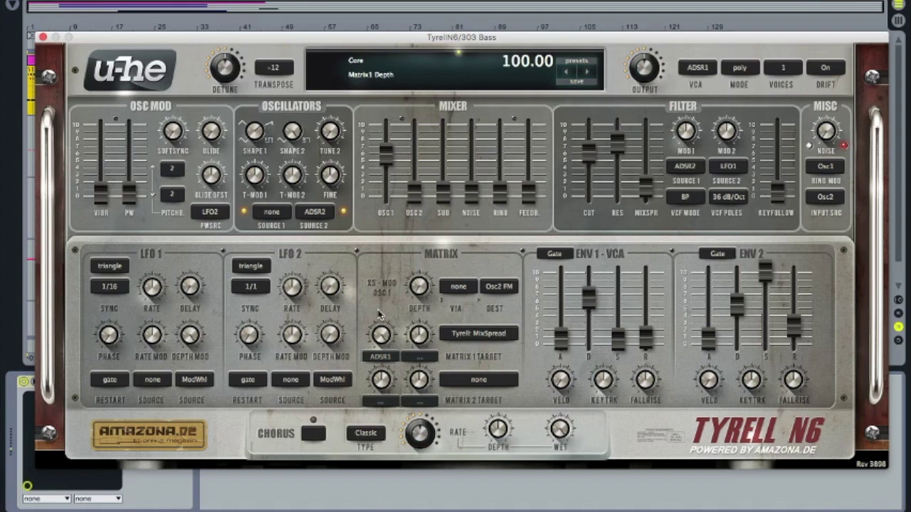
Step: Blend ring modulation and a little feedback into the mixer, with oscillator 2 at -74.50 and oscillator 1 lowered
left_click_drag(527, 203, 527, 189)
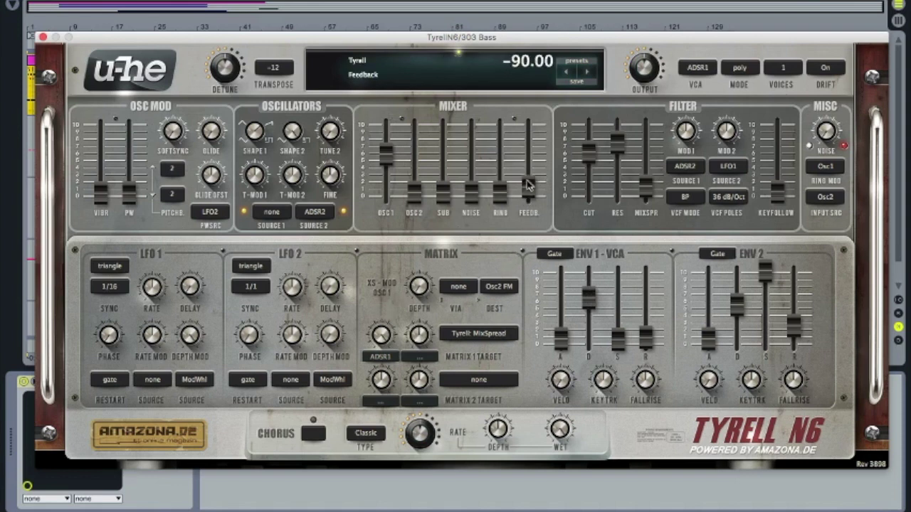
left_click_drag(528, 184, 490, 189)
left_click(418, 194)
left_click_drag(419, 194, 423, 109)
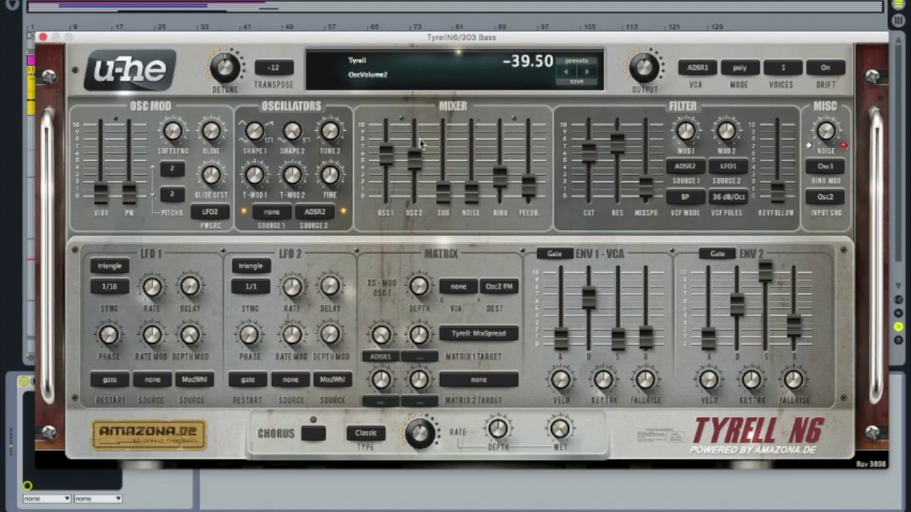
left_click_drag(415, 158, 415, 208)
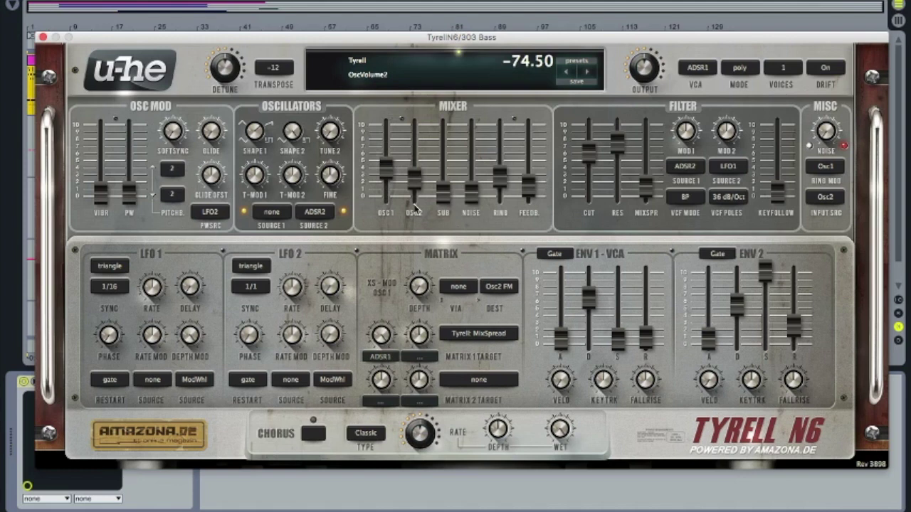
left_click_drag(500, 178, 528, 198)
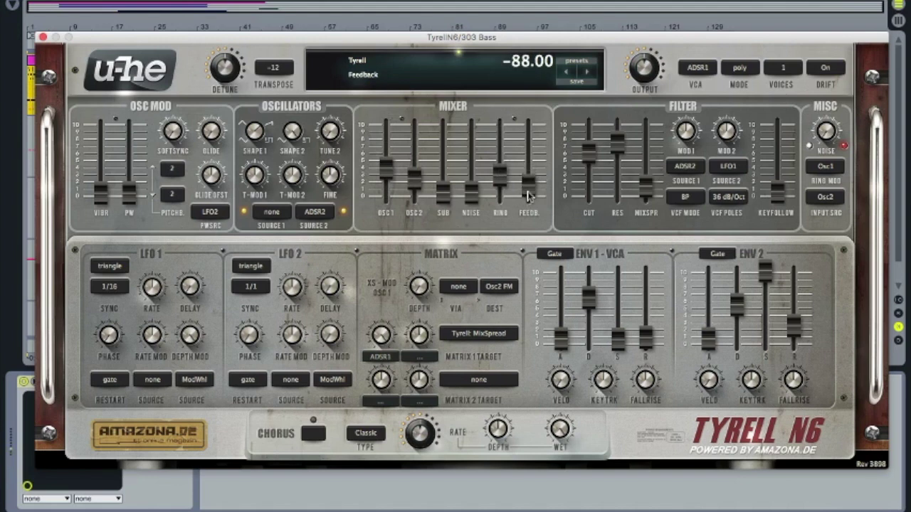
Step: Raise the mix spread, shorten envelope 1's decay to near minimum, and set its attack to 72.20
left_click_drag(646, 186, 646, 146)
left_click_drag(589, 297, 582, 402)
left_click_drag(561, 335, 575, 214)
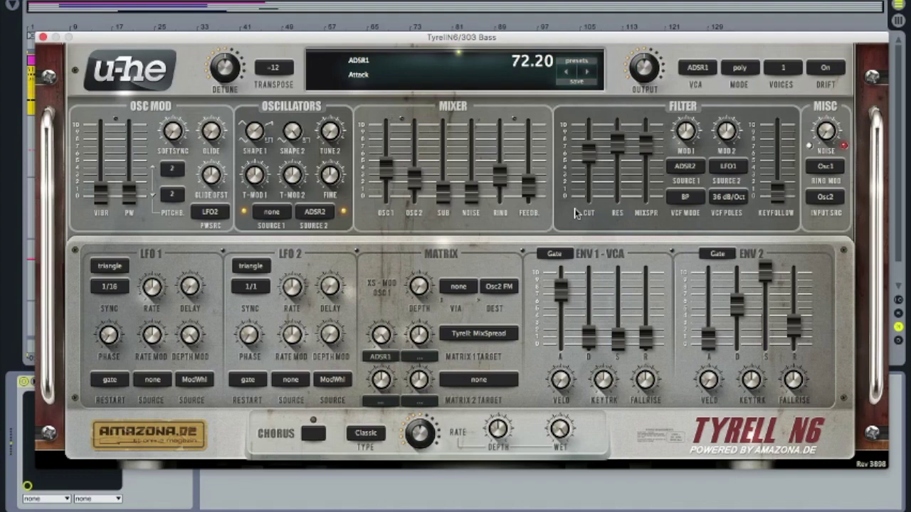
Step: Audition the #Yeah Bass 4, #Yeah Bass and #Yeah Pad presets from the Local preset folder
left_click(569, 66)
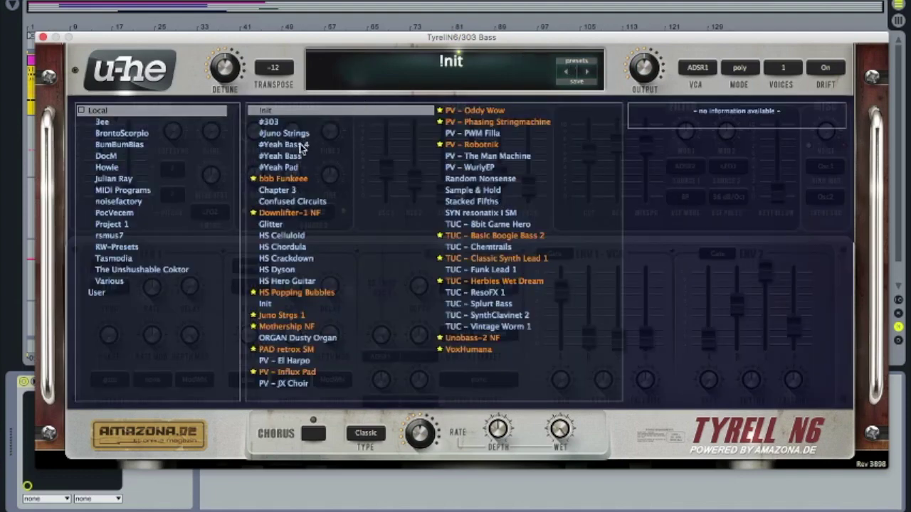
left_click(302, 144)
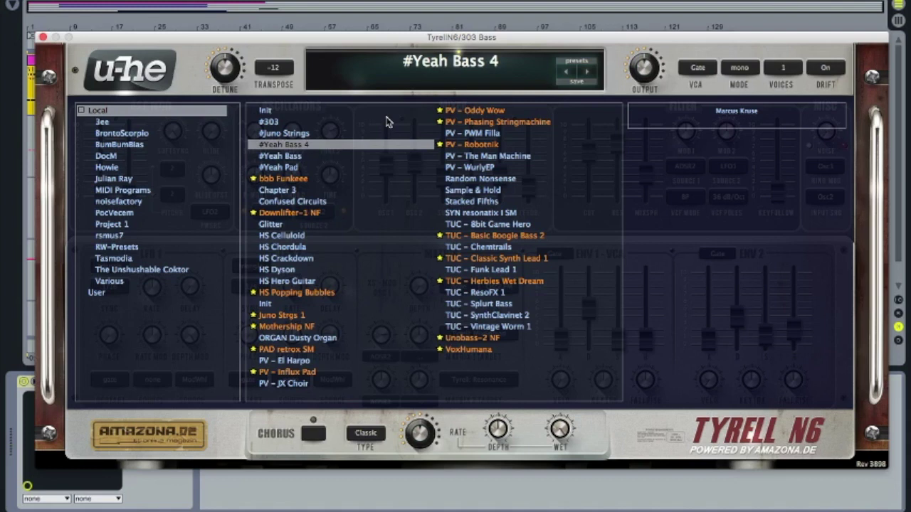
left_click(306, 158)
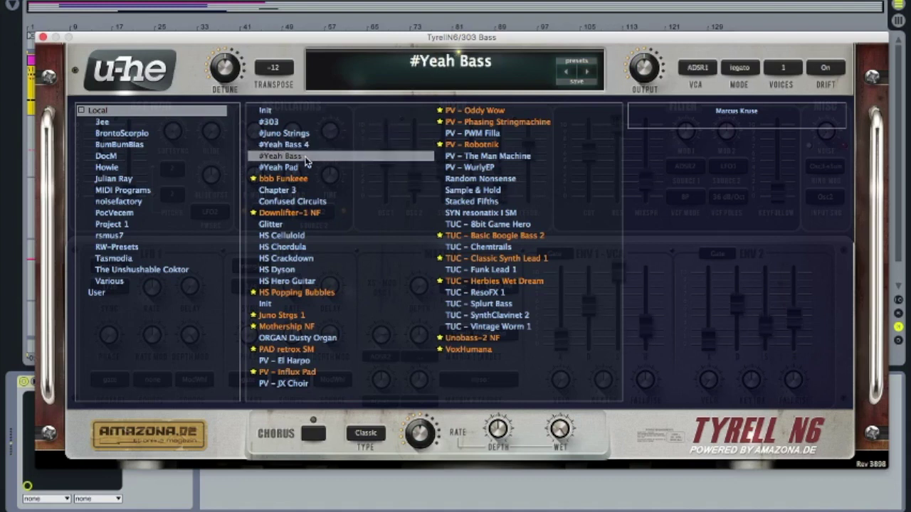
left_click(299, 169)
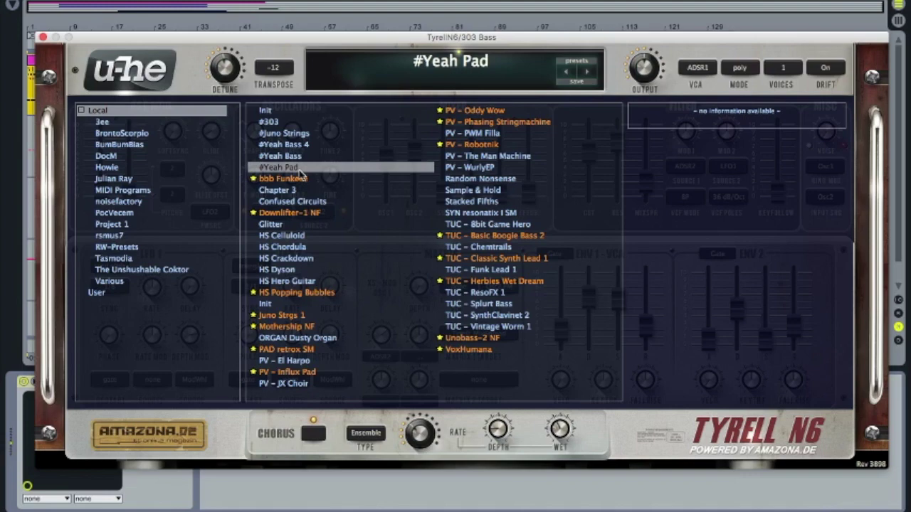
left_click(841, 246)
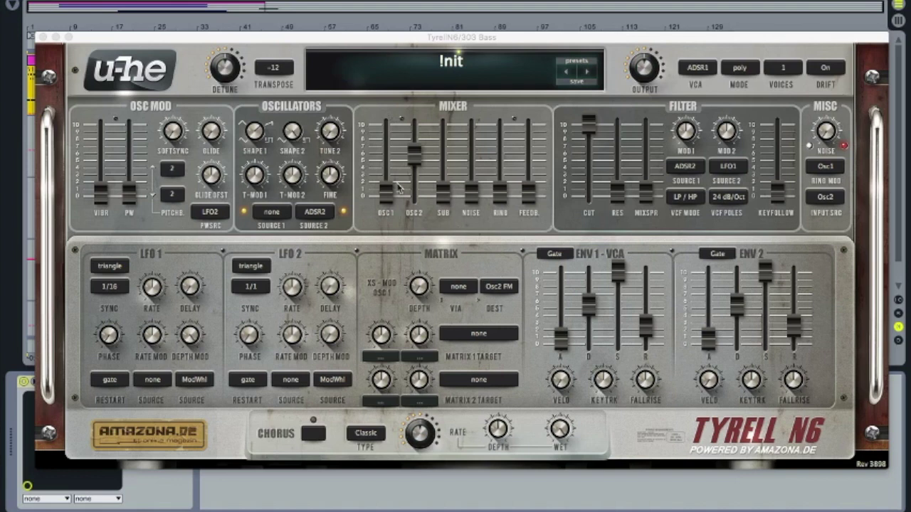
Step: Check the pulse-width modulation source options and try adjusting the PW depth
left_click(418, 163)
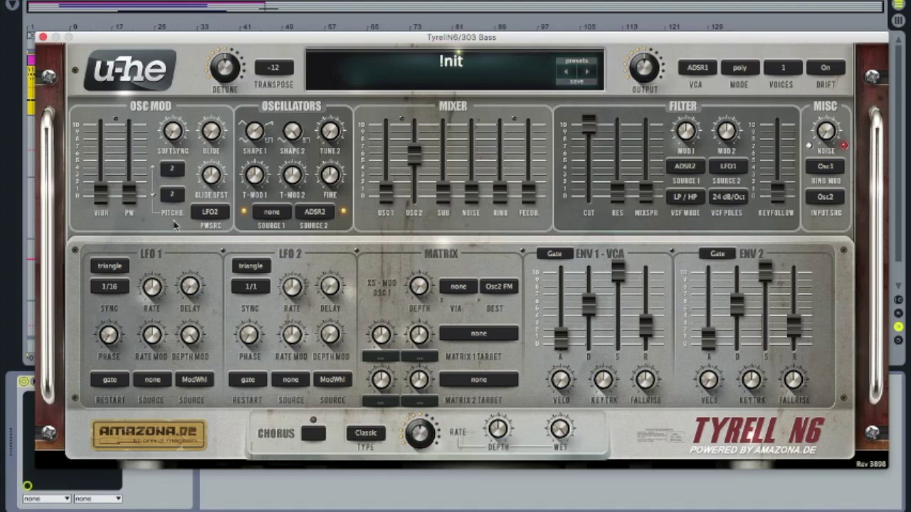
left_click(210, 212)
key("Escape")
left_click_drag(129, 201, 119, 233)
Step: Set the PW depth to 34.80 with LFO 2 on saw up, and switch LFO 2's waveform to sqr hi-lo
left_click(251, 266)
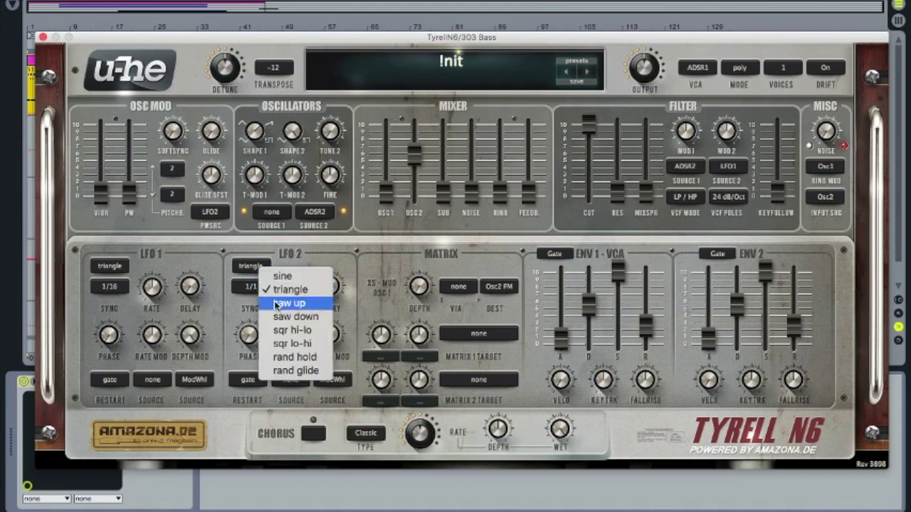
left_click(292, 298)
left_click_drag(129, 194, 128, 145)
left_click(250, 267)
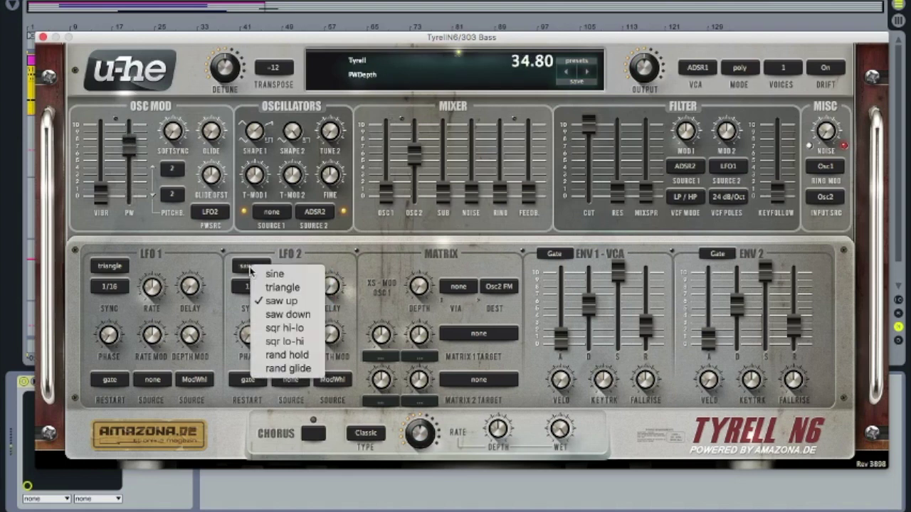
left_click(286, 329)
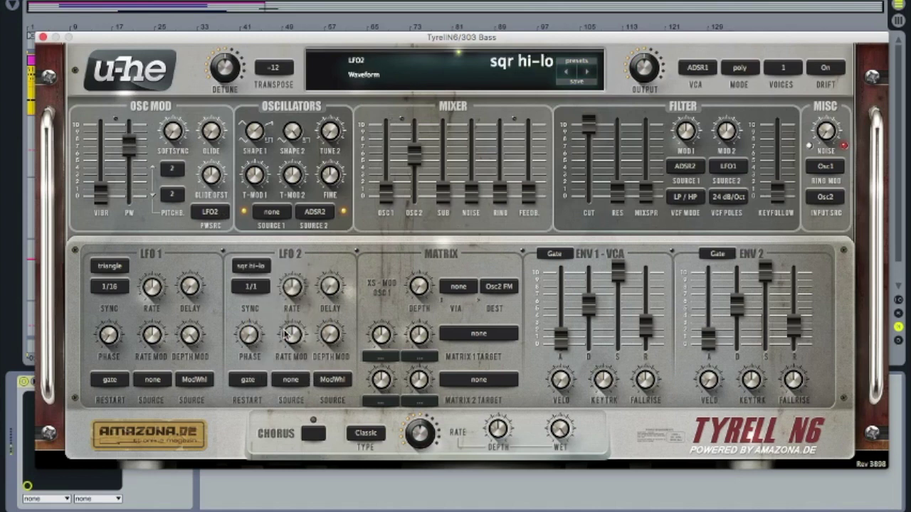
Step: Set LFO 2's sync to 1/8, keep its waveform on sqr hi-lo, and lower the PW depth to 0.00
left_click(250, 286)
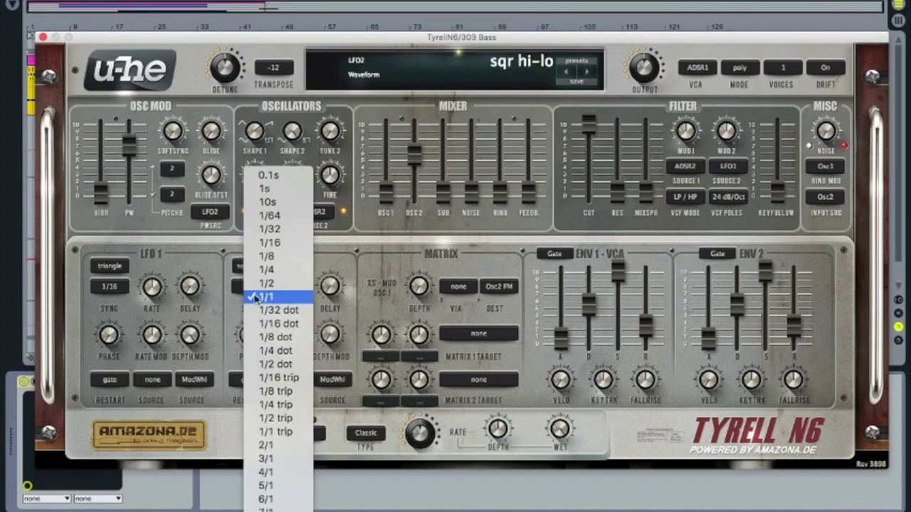
left_click(266, 258)
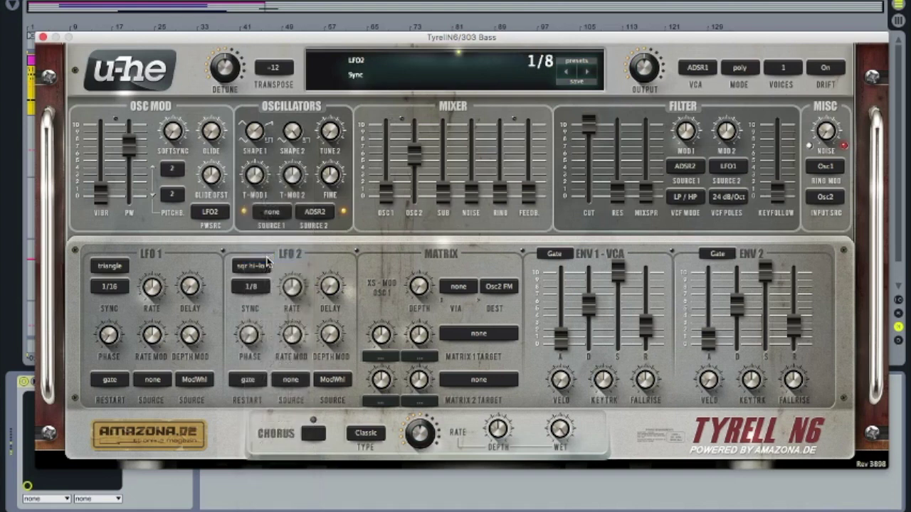
left_click(265, 265)
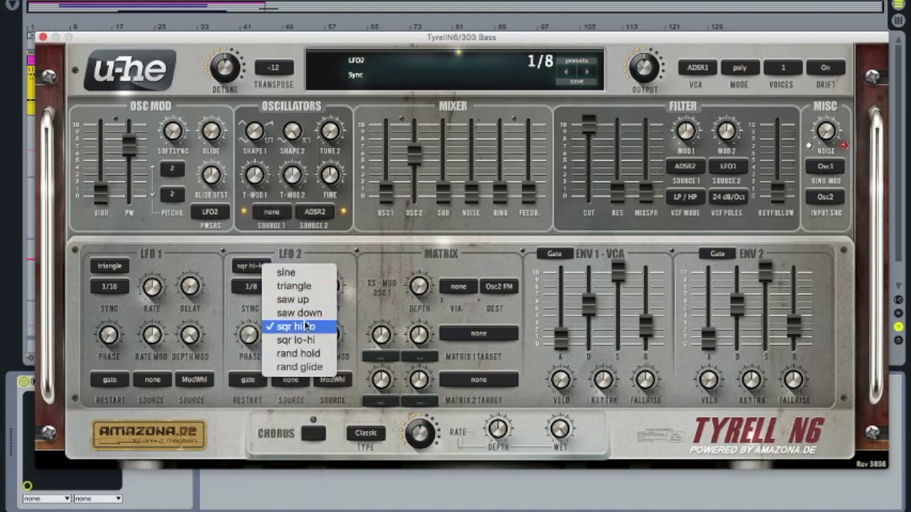
left_click(249, 306)
mouse_move(124, 167)
left_click_drag(125, 168, 127, 277)
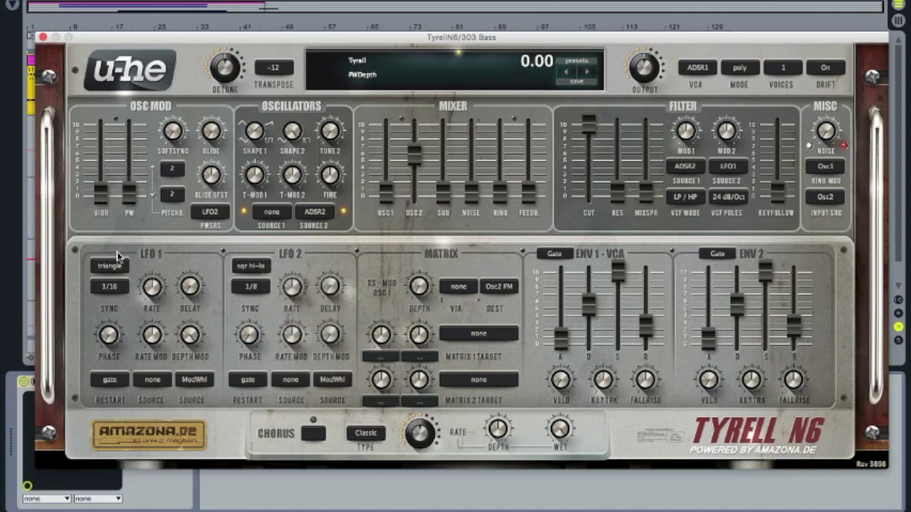
Step: Try raising the vibrato and PW depth while turning LFO 1's depth mod down to 71.50
left_click_drag(98, 207, 104, 122)
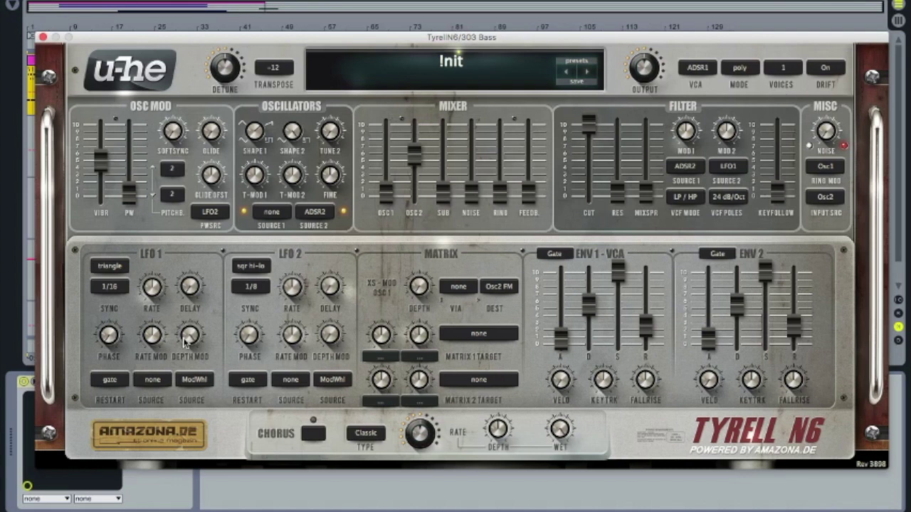
mouse_move(185, 342)
left_mouse_down()
mouse_move(190, 502)
mouse_move(185, 352)
left_mouse_up()
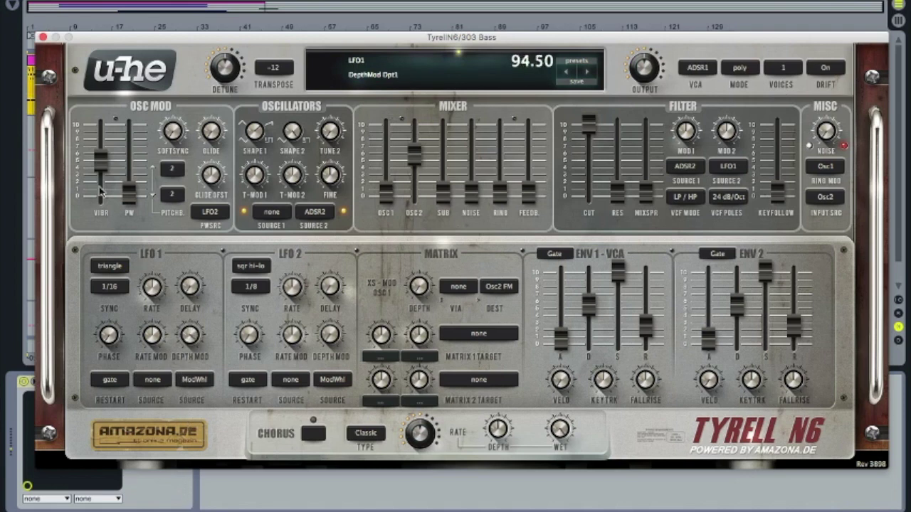
left_click_drag(98, 165, 130, 147)
left_click_drag(189, 338, 187, 370)
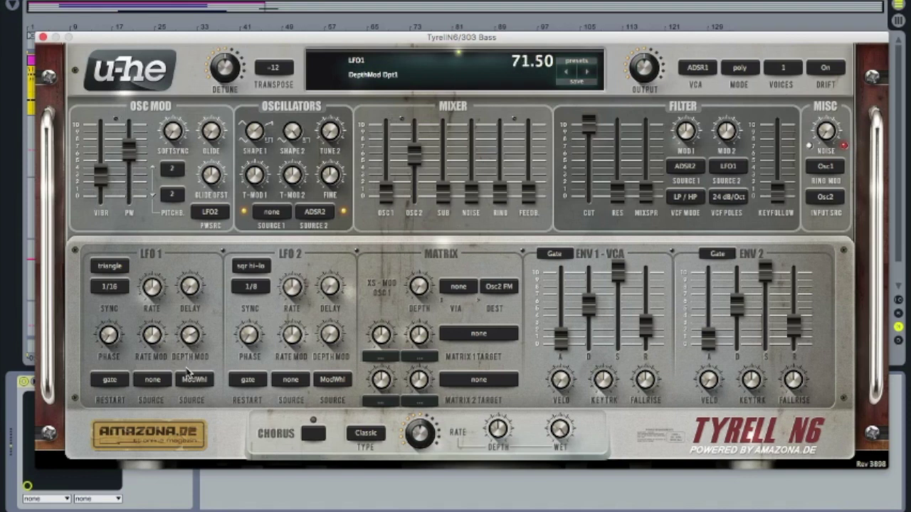
Step: Reduce the vibrato to minimum and the PW depth to 0.00, and check LFO 2's waveform options
left_click(101, 178)
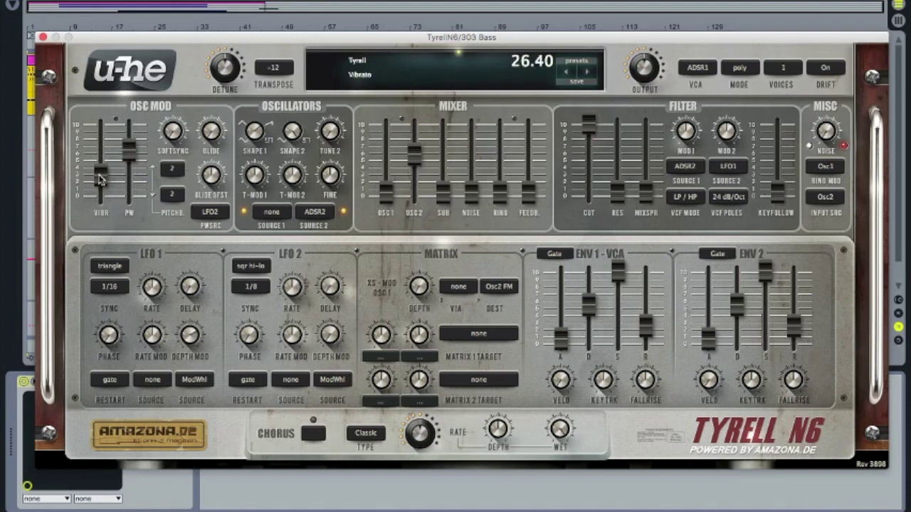
left_click_drag(100, 178, 101, 203)
left_click_drag(129, 148, 130, 203)
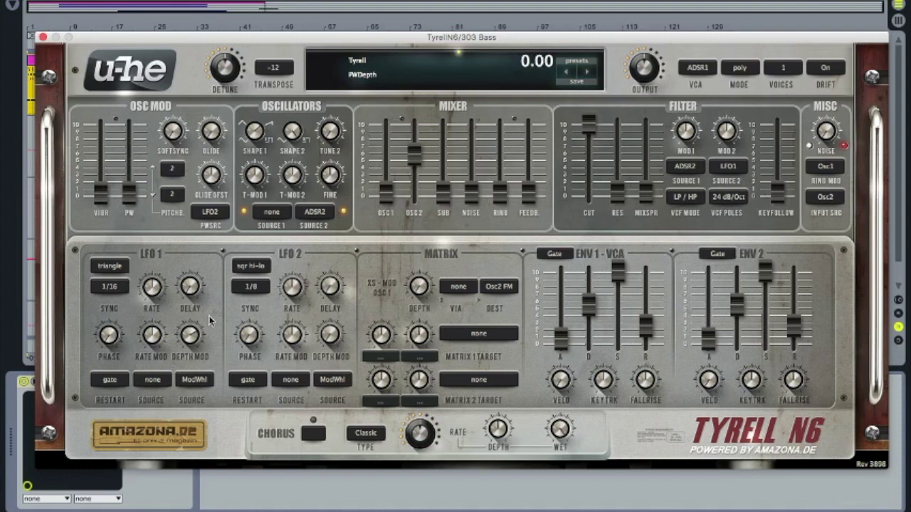
left_click(246, 267)
left_click(246, 269)
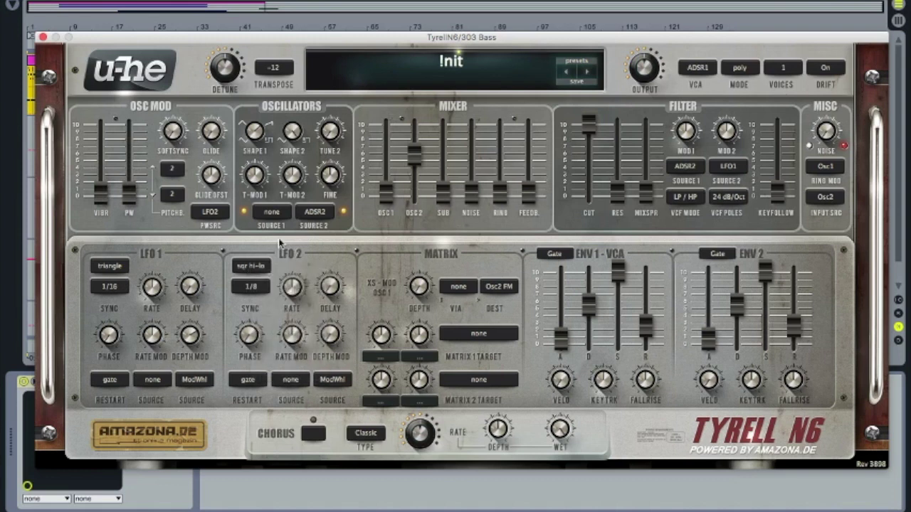
Step: Set oscillator 2's tune modulation depth to 4.40 and its modulation source to LFO2
left_click(298, 182)
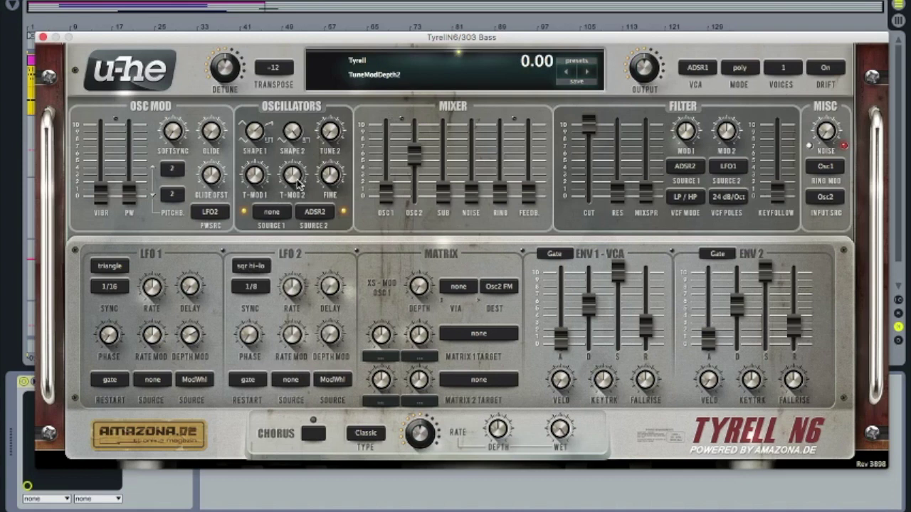
left_click_drag(298, 183, 301, 165)
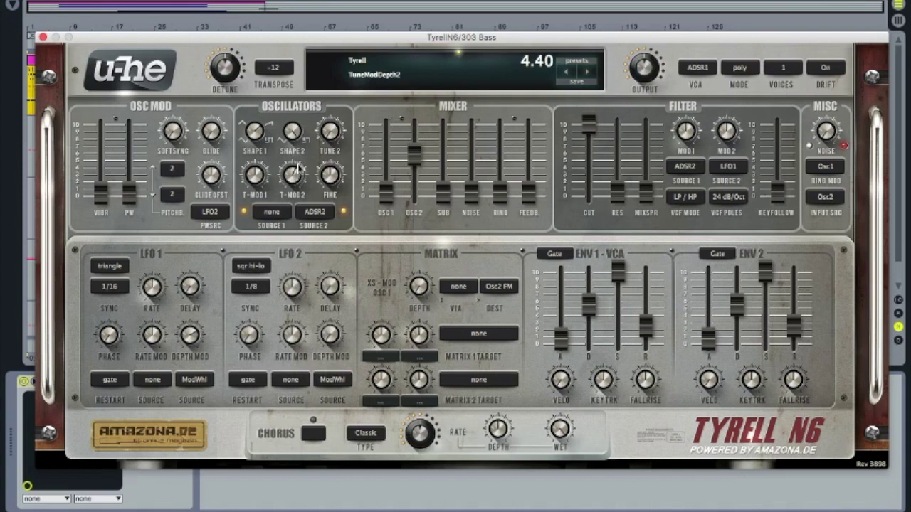
left_click(310, 206)
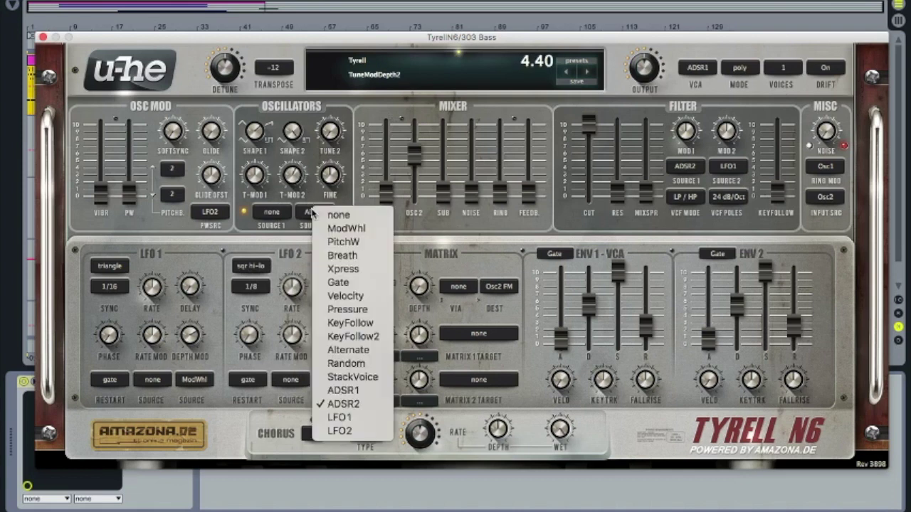
left_click(351, 432)
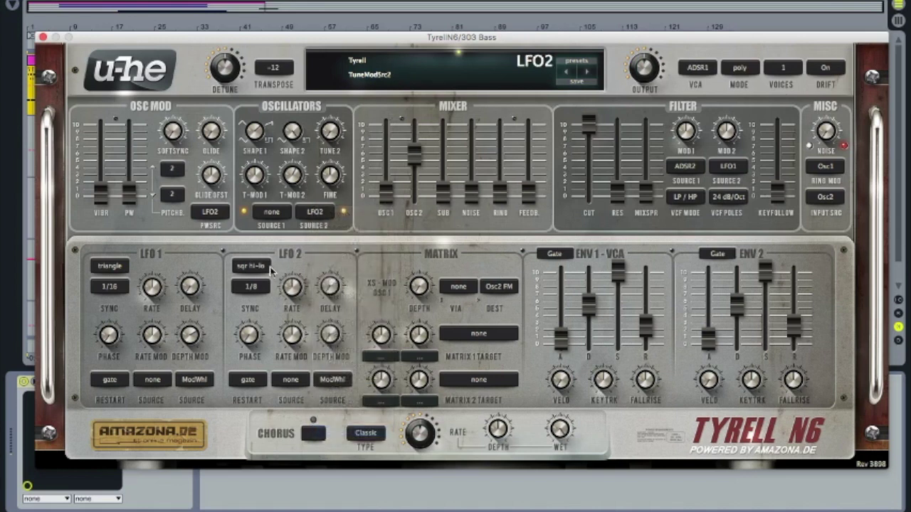
Step: Audition the saw down waveform on LFO 2, and switch it to rand hold
left_click(263, 266)
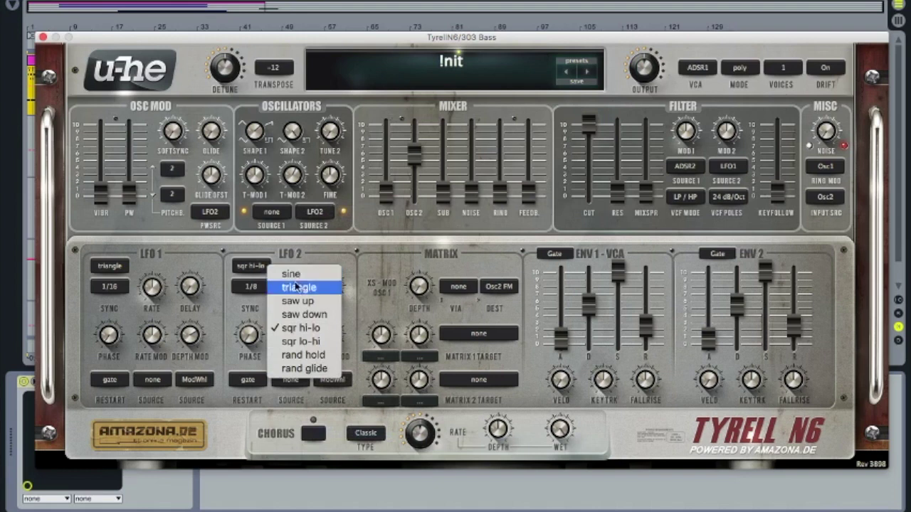
left_click(322, 317)
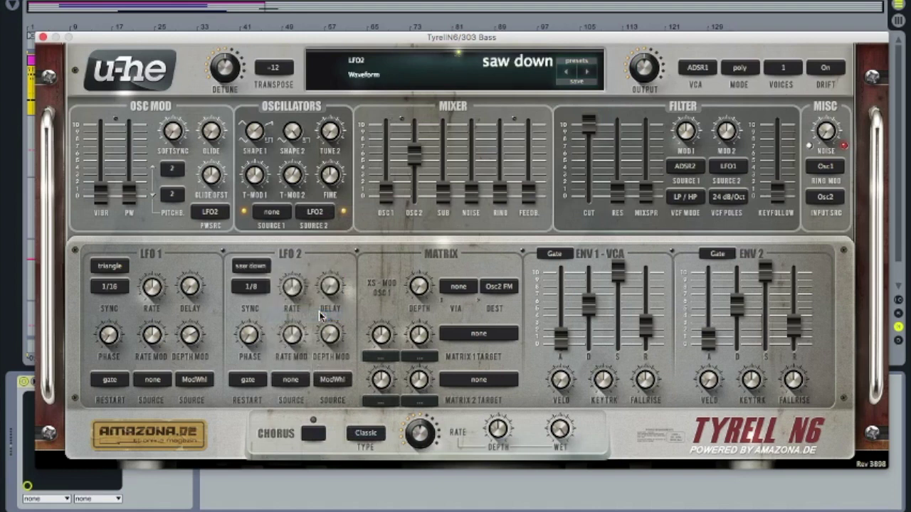
left_click(260, 268)
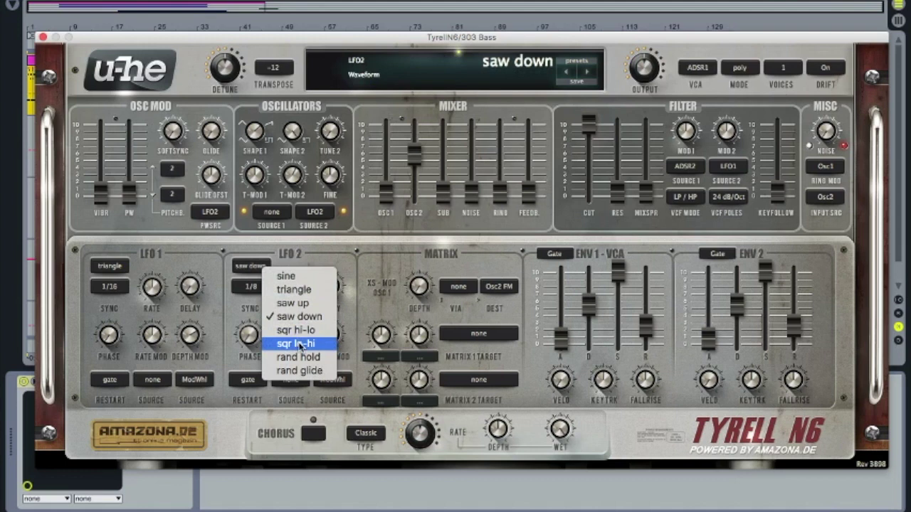
left_click(300, 357)
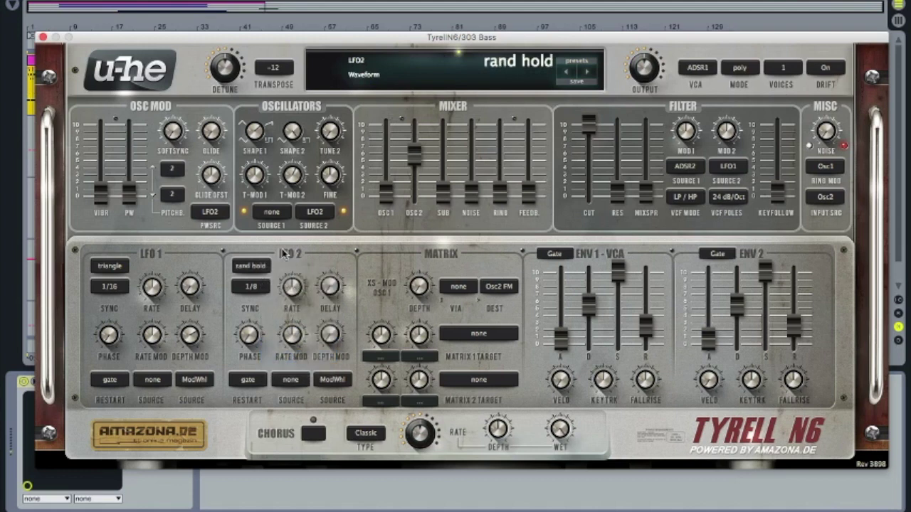
Step: Set tune modulation source 2 to ADSR1 and oscillator 2's tune modulation depth to 24.00
left_click(314, 214)
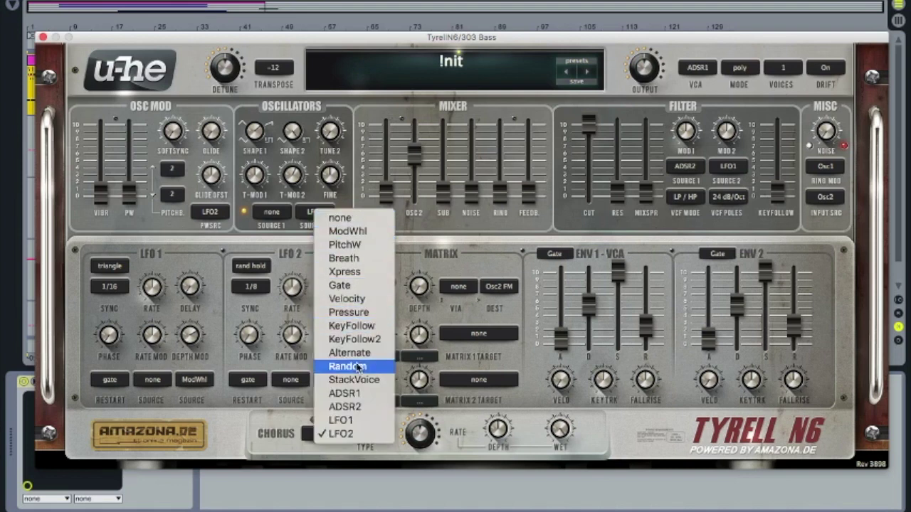
left_click(358, 393)
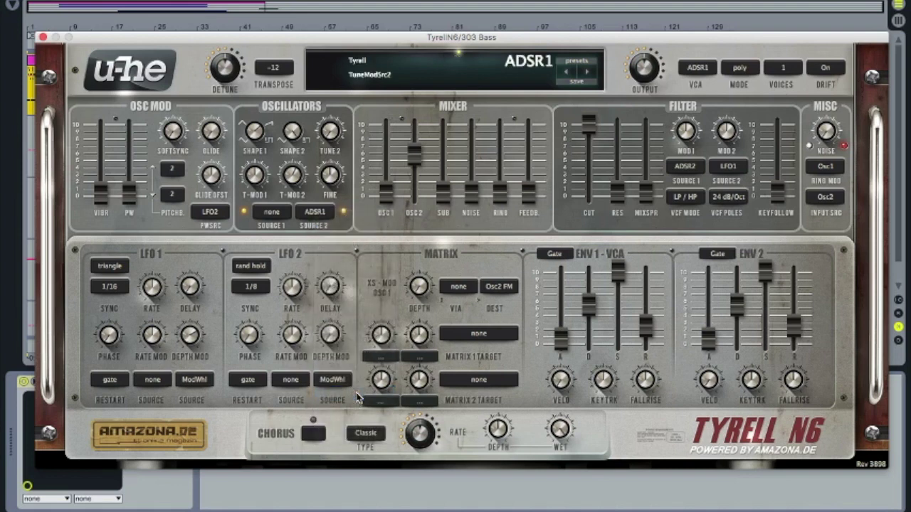
left_click_drag(292, 186, 283, 101)
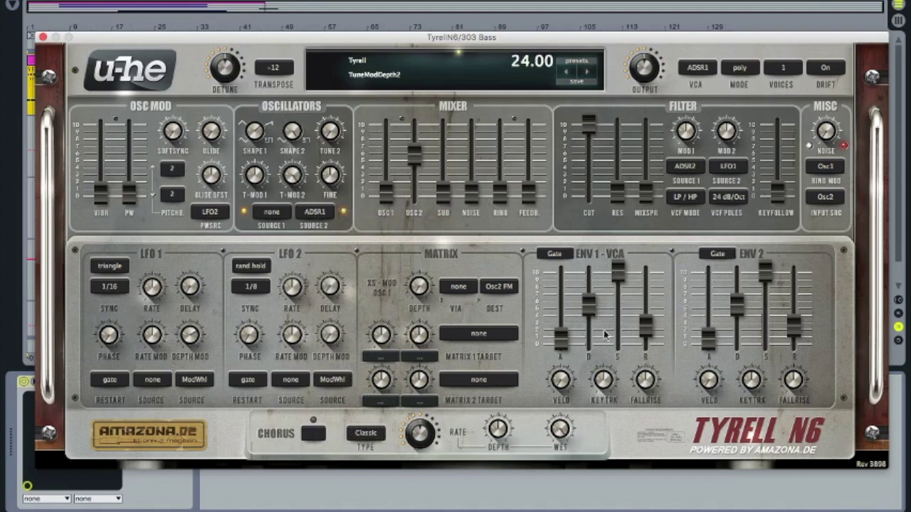
Step: Lower envelope 1's sustain to minimum and audition its decay at maximum and slightly shorter
left_click(589, 308)
left_click_drag(589, 308, 616, 427)
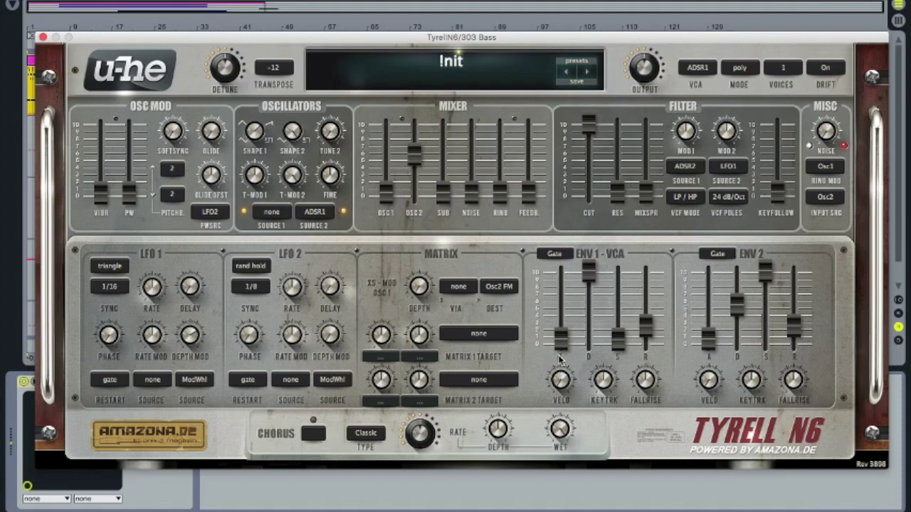
left_click_drag(591, 279, 594, 297)
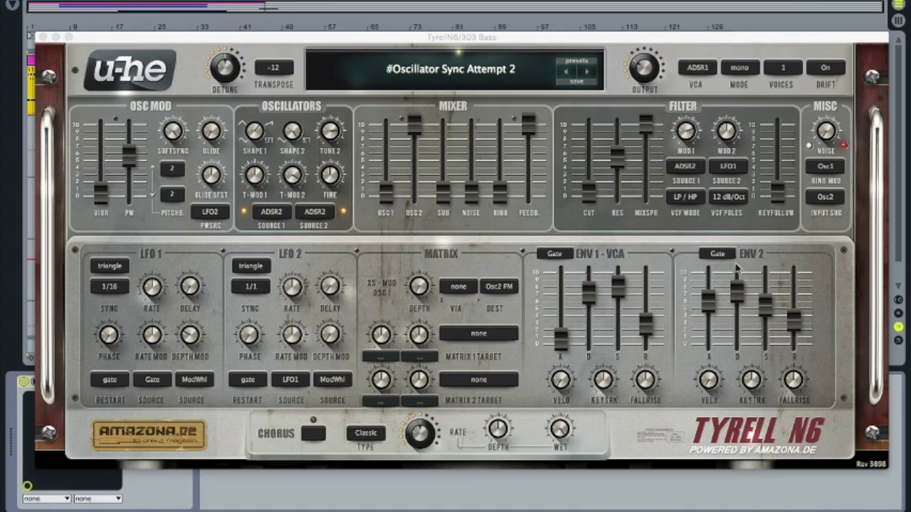
Step: Load the !Init preset from the Local preset folder and return to the synth controls
left_click(577, 61)
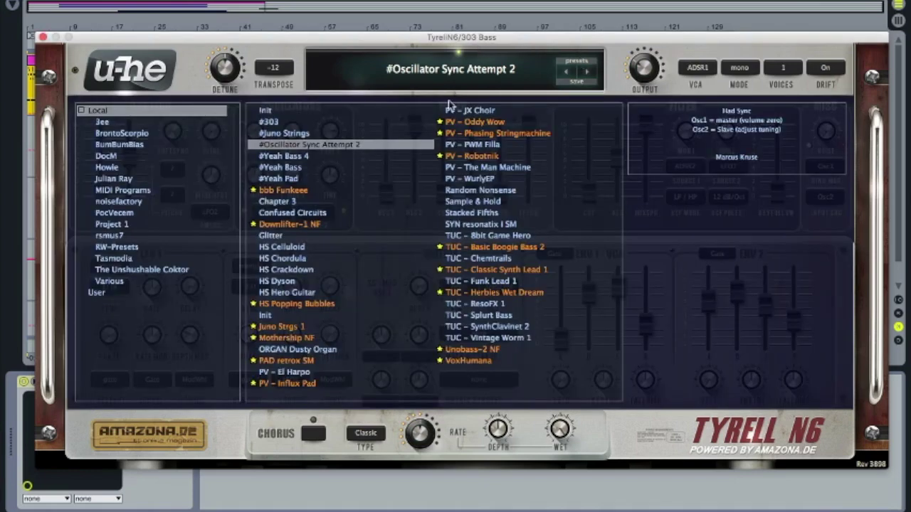
left_click(291, 113)
left_click(583, 65)
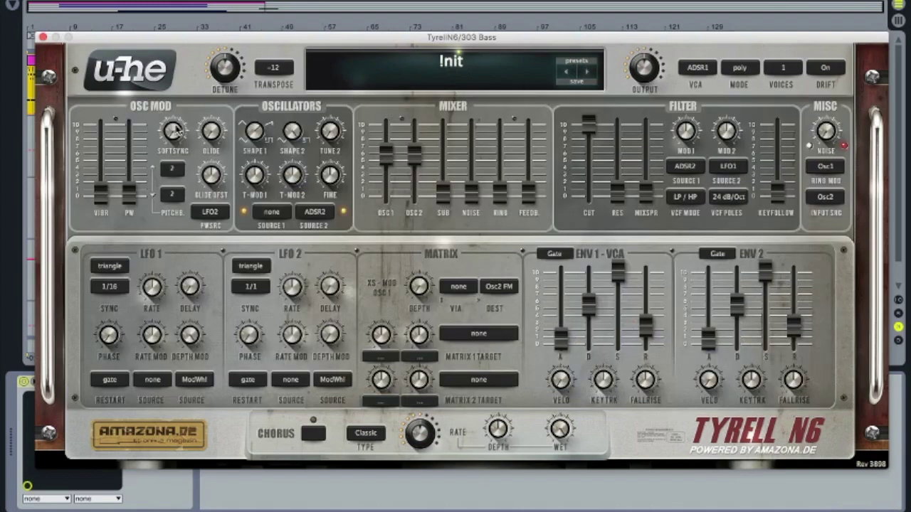
Step: Turn up the soft sync and sweep oscillator 2's tuning
mouse_move(180, 125)
left_click_drag(180, 124, 197, 6)
mouse_move(335, 140)
left_mouse_down()
mouse_move(334, 61)
mouse_move(349, 65)
mouse_move(346, 151)
left_mouse_up()
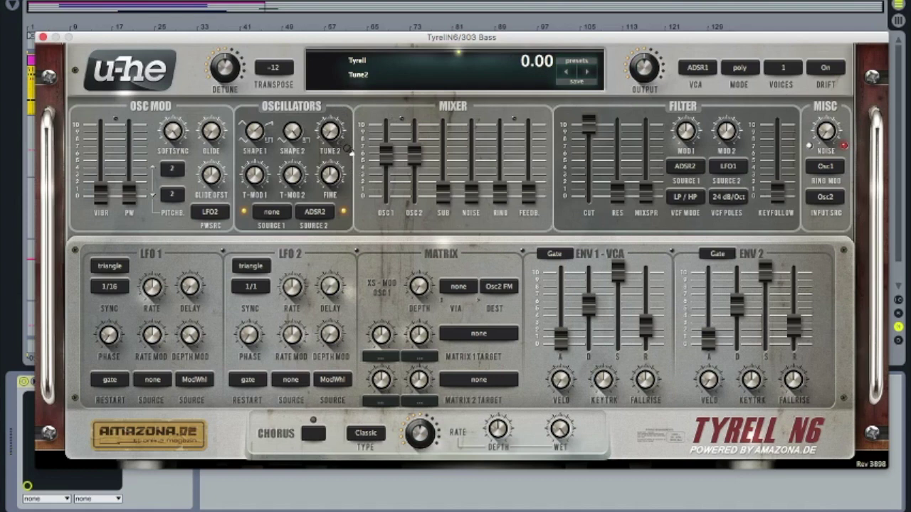
left_click_drag(331, 137, 352, 64)
left_click_drag(340, 111, 330, 139)
mouse_move(326, 138)
left_mouse_down()
mouse_move(324, 178)
mouse_move(326, 126)
mouse_move(331, 140)
left_mouse_up()
Step: Modulate oscillator 2's tuning from ADSR1 with a tune modulation depth of 24.00
left_click_drag(297, 177, 298, 62)
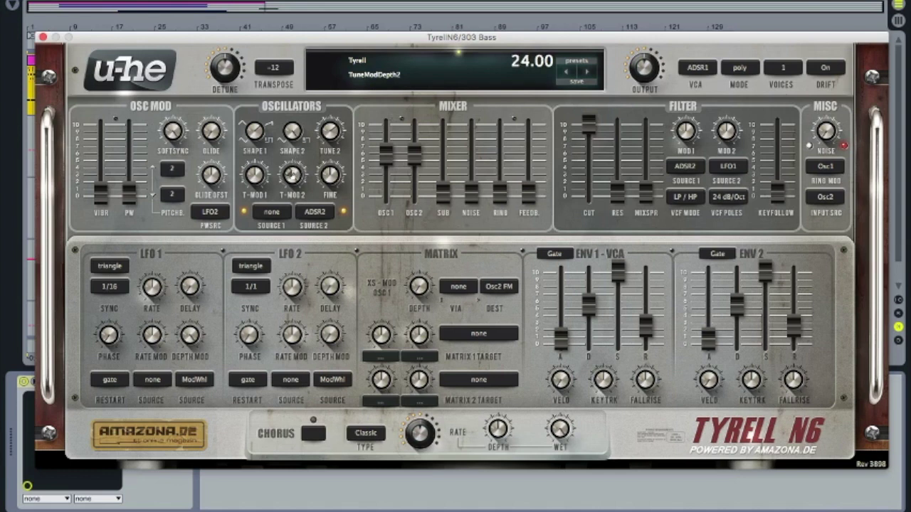
left_click(316, 212)
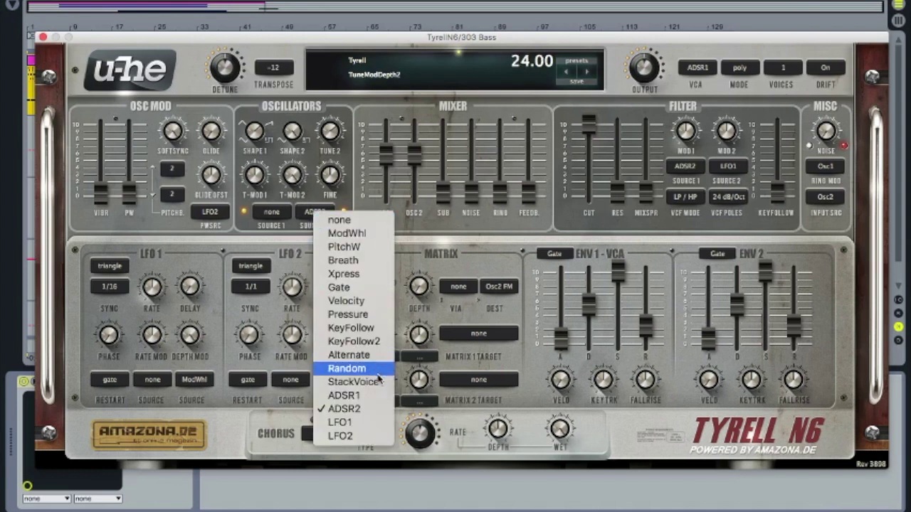
left_click(352, 395)
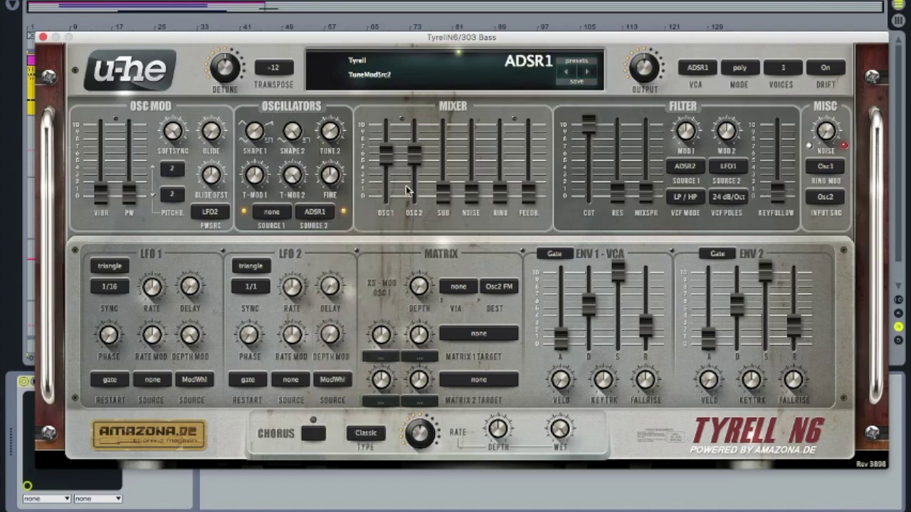
Step: Shape envelope 1 with a decay of 61.60, a sustain of 2.80 and the attack at minimum
left_click_drag(618, 272, 625, 423)
left_click_drag(589, 306, 590, 289)
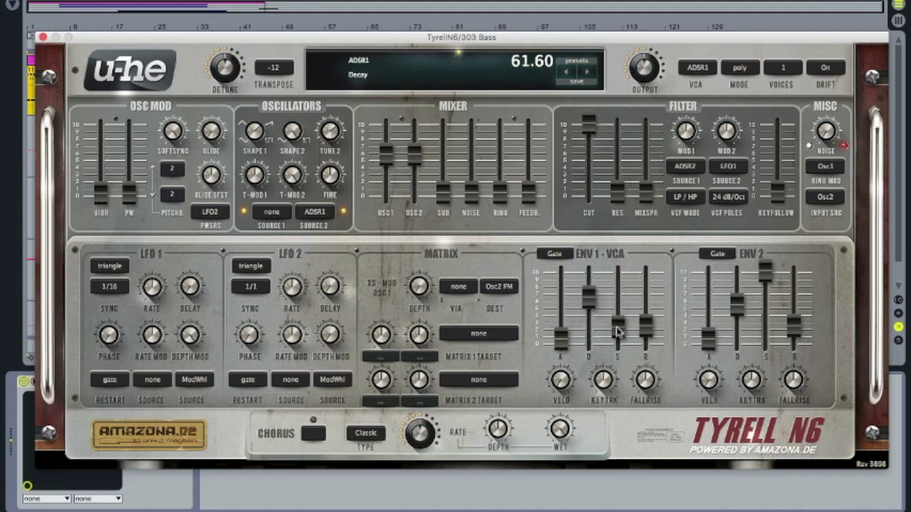
left_click_drag(616, 327, 619, 348)
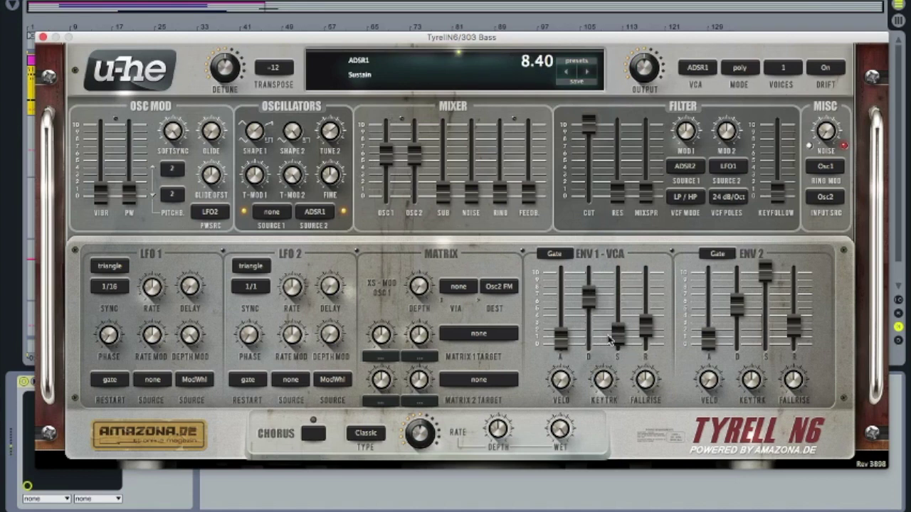
left_click_drag(560, 339, 588, 353)
left_click_drag(561, 300, 579, 295)
left_click_drag(619, 348, 619, 349)
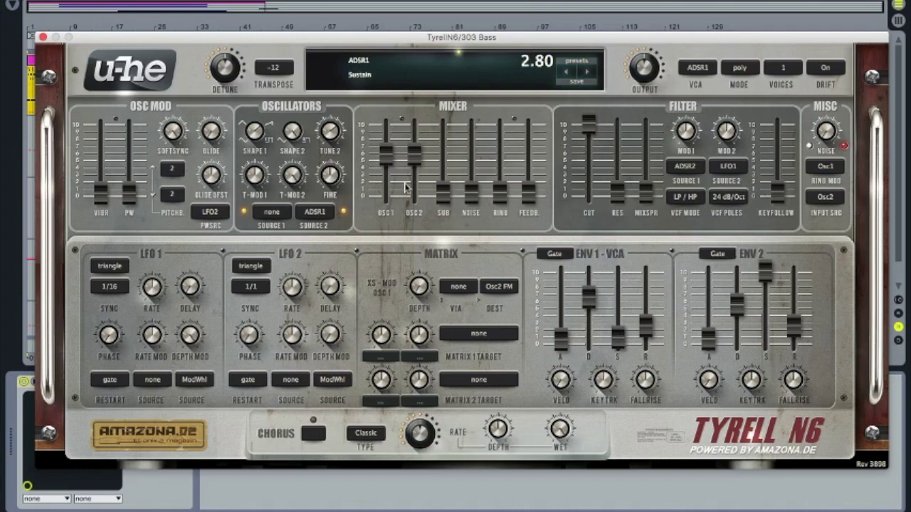
Step: In the mixer, lower oscillator 1 to -100.00, keep the sub at minimum, and raise oscillator 2 and the feedback to 25.00
left_click_drag(385, 162, 377, 317)
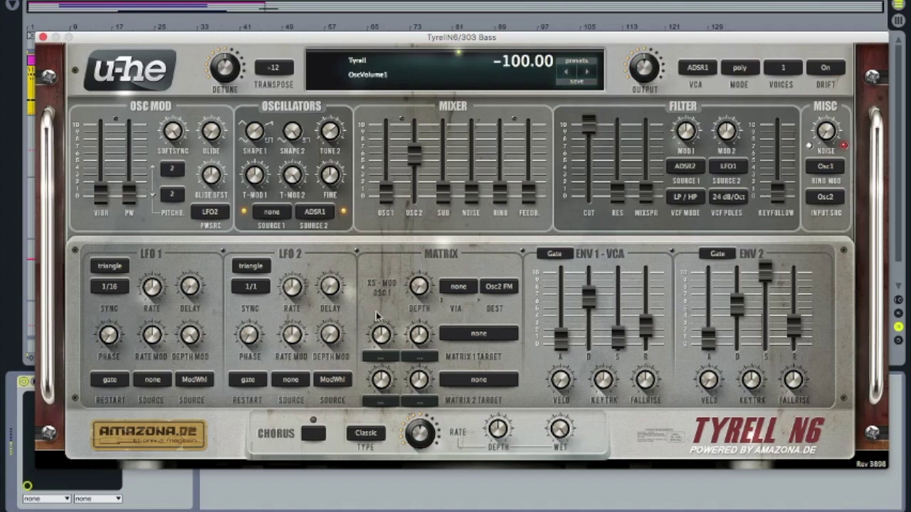
left_click_drag(386, 195, 388, 241)
left_click_drag(416, 174, 417, 81)
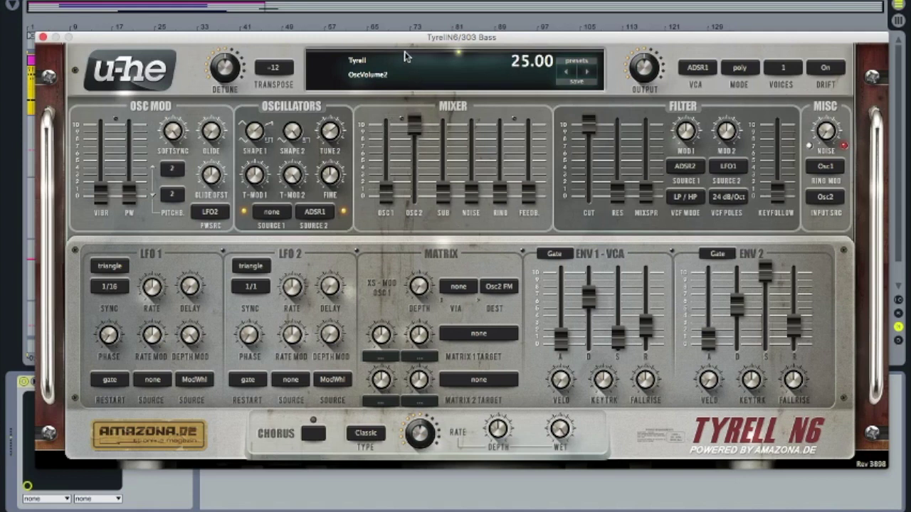
left_click_drag(443, 192, 445, 311)
left_click_drag(531, 210, 529, 121)
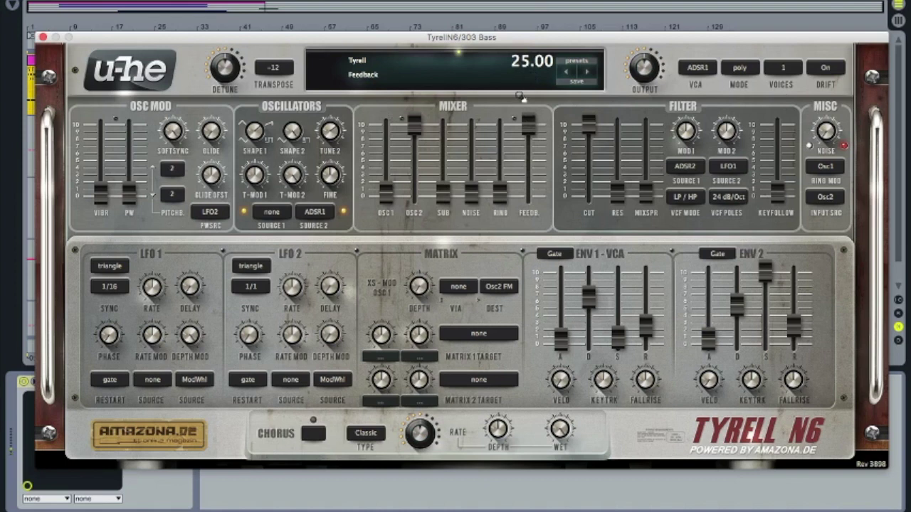
Step: Lower the filter cutoff to 30.00, raise the filter's mix/spread to maximum, and set envelope 2's sustain to 2.00
left_click_drag(604, 130, 602, 157)
left_click_drag(674, 140, 668, 135)
left_click_drag(767, 270, 767, 340)
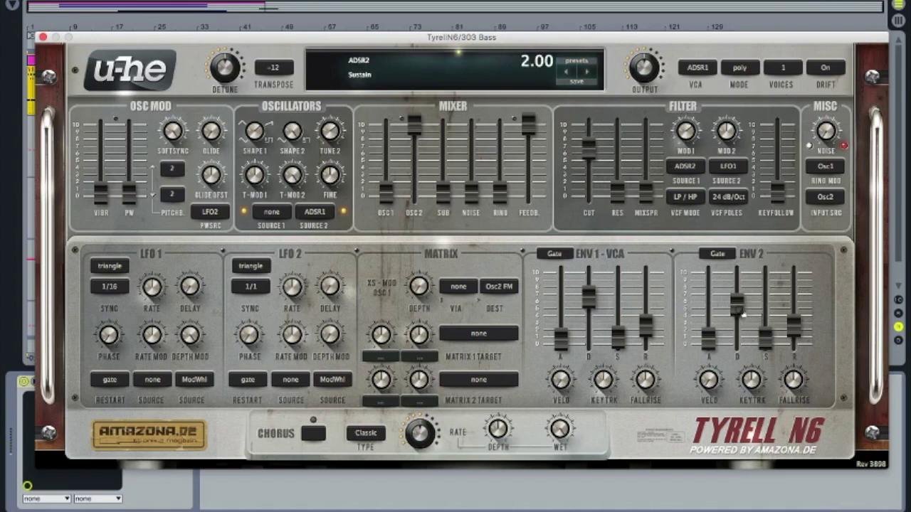
left_click_drag(645, 191, 645, 146)
left_click_drag(640, 82, 630, 22)
left_click_drag(590, 153, 591, 206)
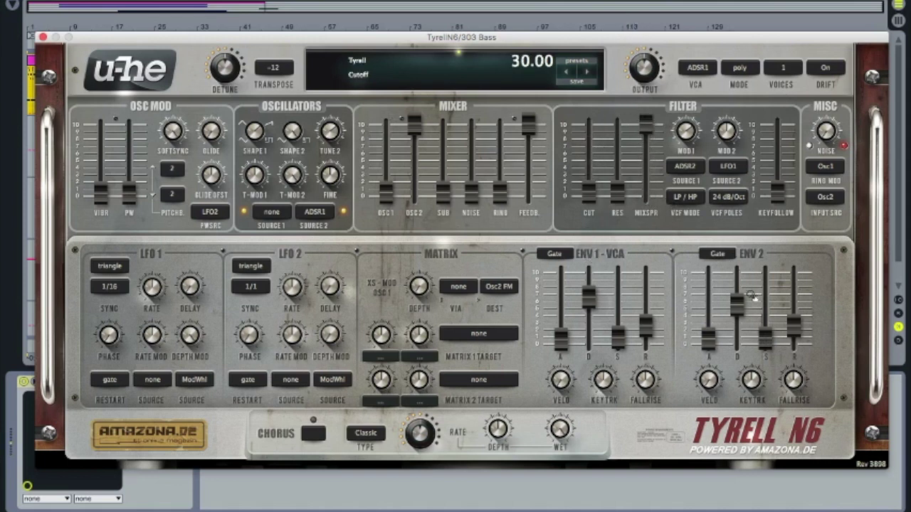
Step: Set the filter's mod 1 depth to 78.00 and shape envelope 2 with a sustain of 14.40 and a decay of 56.00
mouse_move(769, 342)
left_mouse_down()
mouse_move(766, 313)
mouse_move(746, 300)
mouse_move(764, 337)
left_mouse_up()
left_click_drag(684, 136, 684, 118)
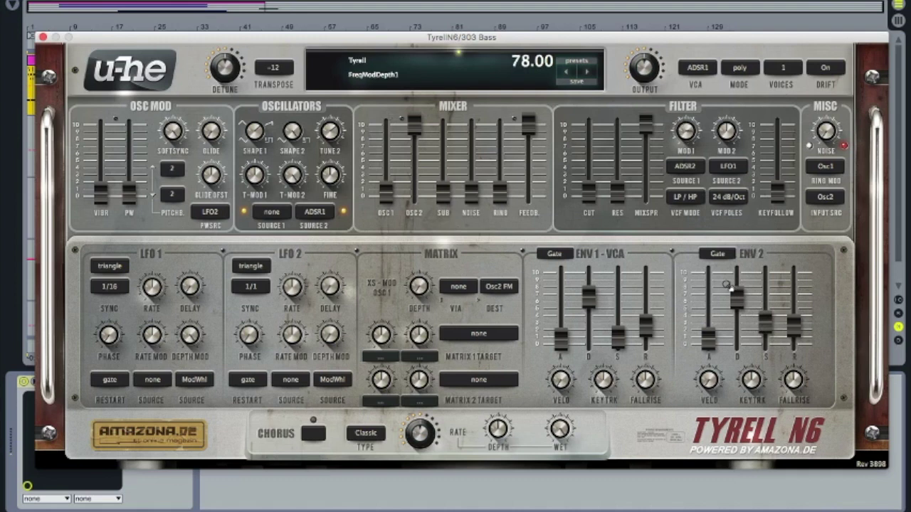
left_click_drag(734, 295, 767, 354)
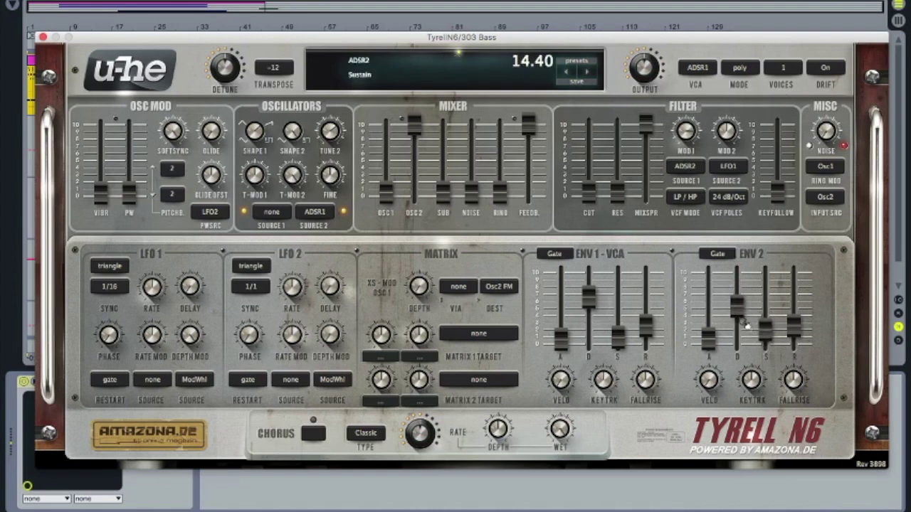
left_click_drag(746, 324, 742, 310)
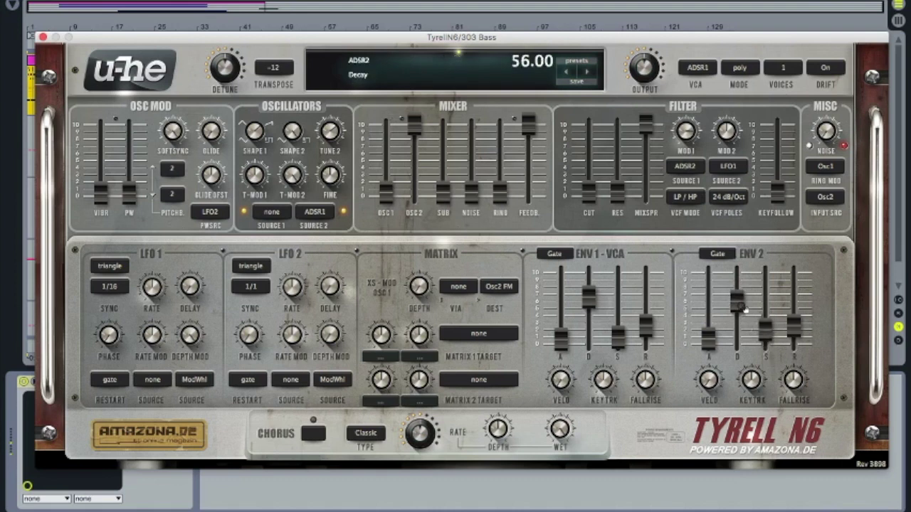
Step: Set envelope 2's attack to 39.40, lengthen its decay slightly, and adjust the filter resonance
left_click_drag(712, 340, 705, 265)
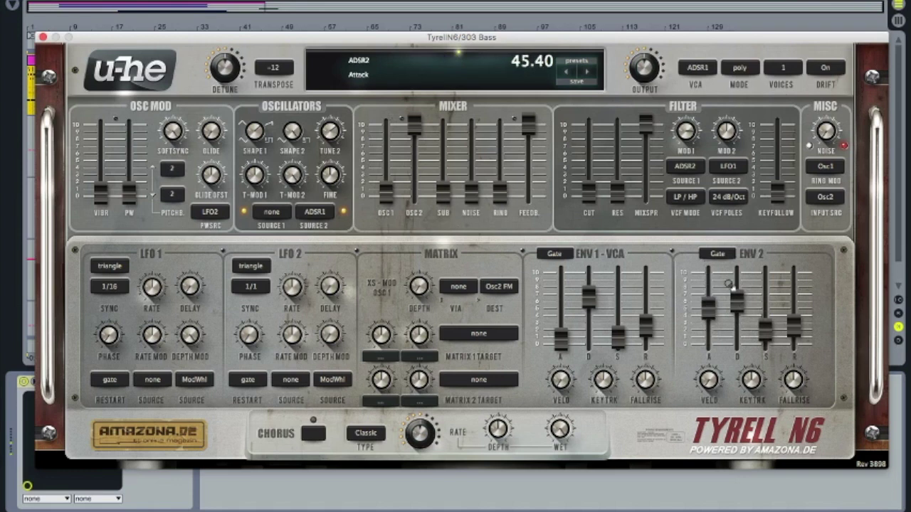
left_click_drag(734, 295, 719, 324)
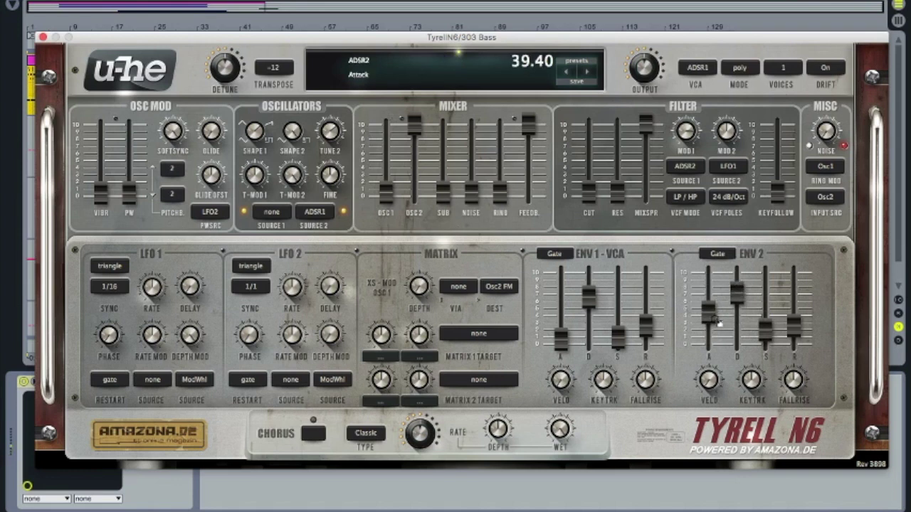
left_click_drag(617, 191, 599, 204)
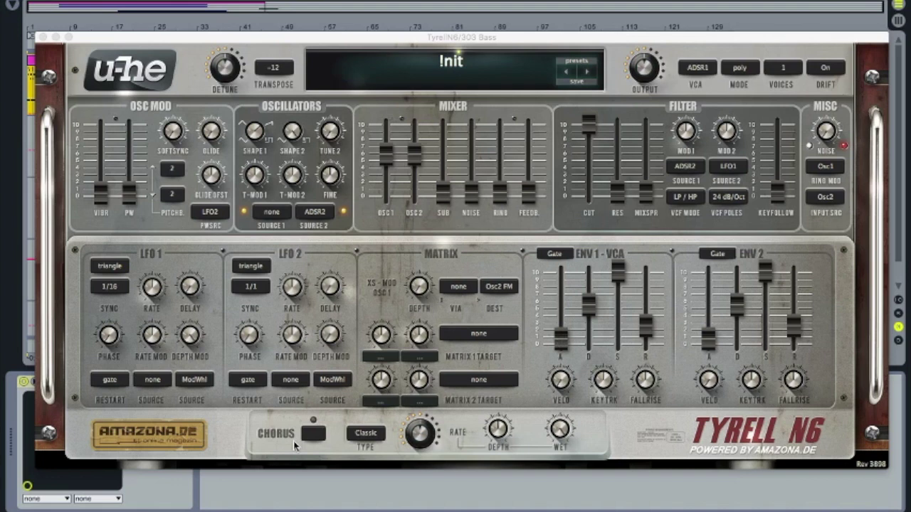
Step: Examine the modulation source options of the matrix slots and the destination options of the oscillator 1 cross-modulation
left_click_drag(473, 334, 532, 215)
left_click(377, 360)
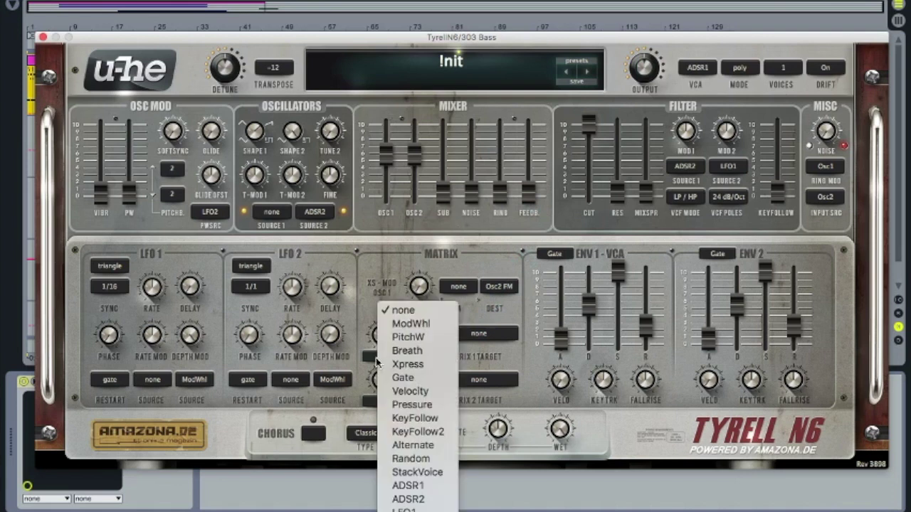
left_click(372, 286)
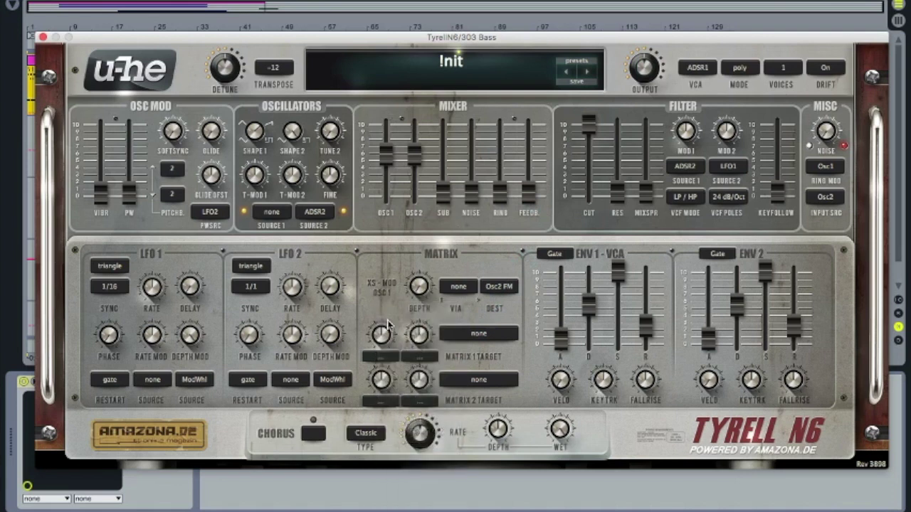
left_click(406, 354)
left_click(384, 307)
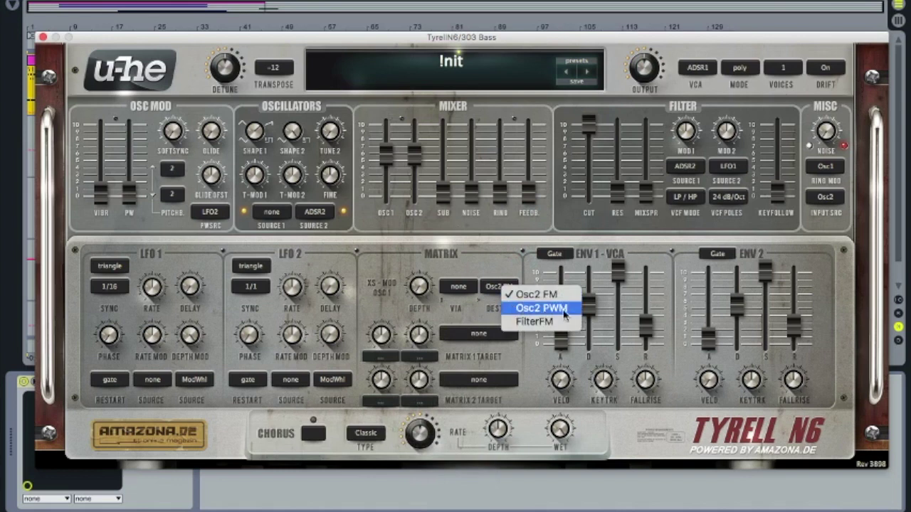
left_click(470, 320)
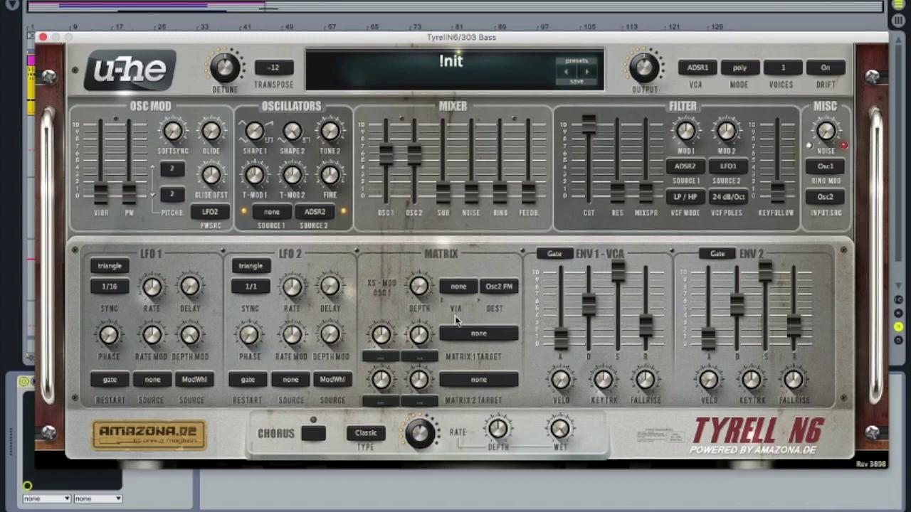
Step: Review the via source options of the cross-modulation and sweep its depth, ending at 0.00
left_click(460, 289)
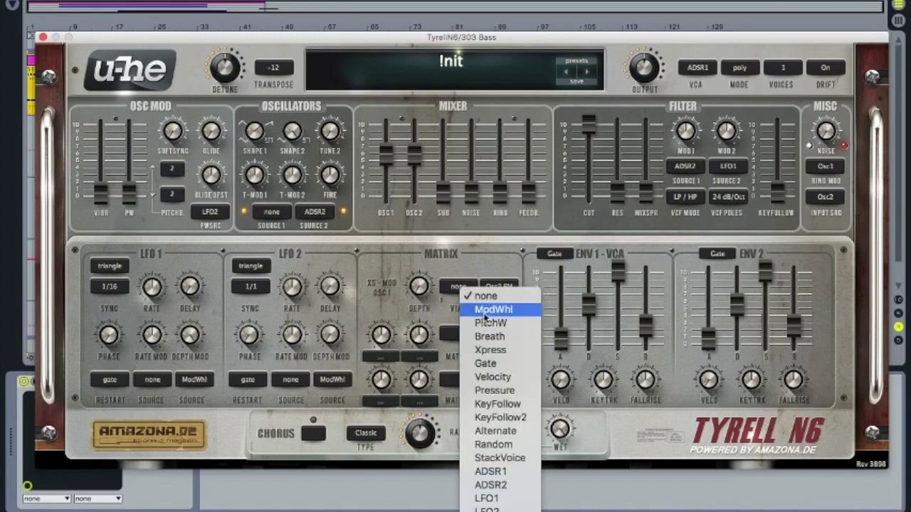
left_click(417, 306)
left_click_drag(417, 306, 401, 223)
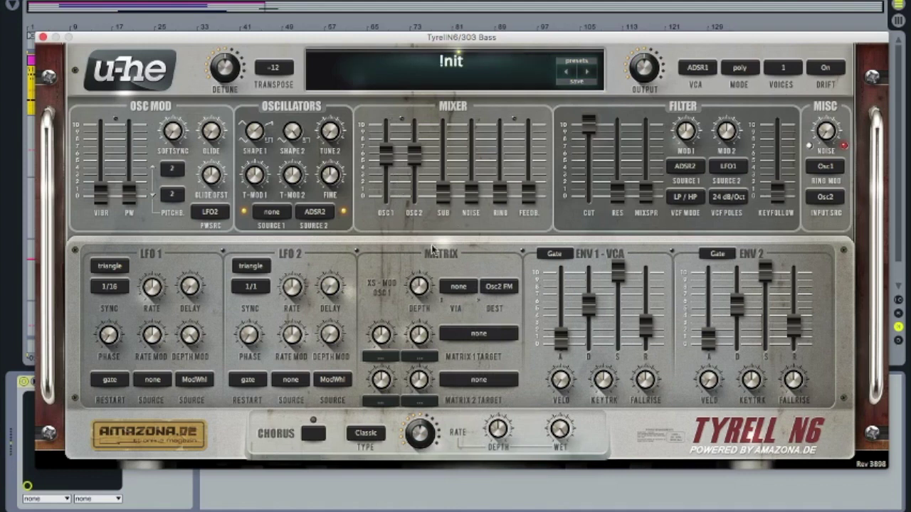
left_click_drag(423, 291, 415, 358)
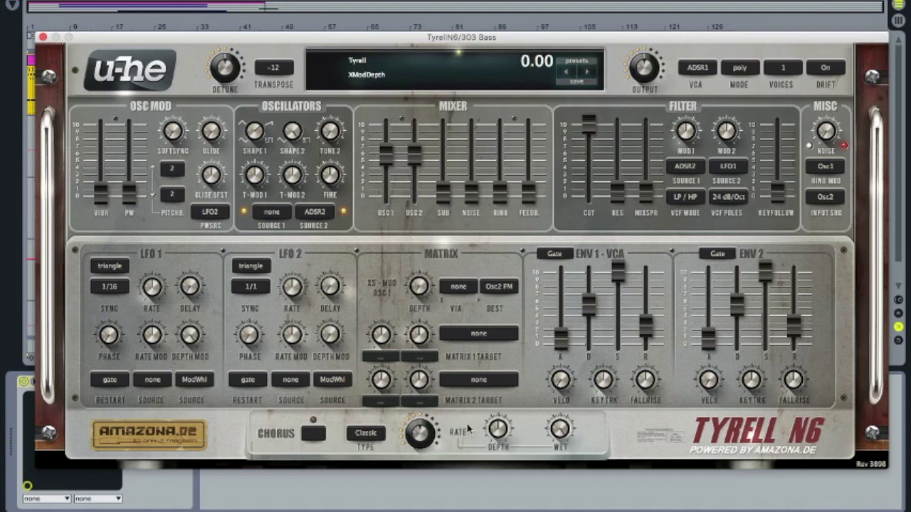
Step: Load the #Juno Strings preset and close the preset browser
left_click(575, 64)
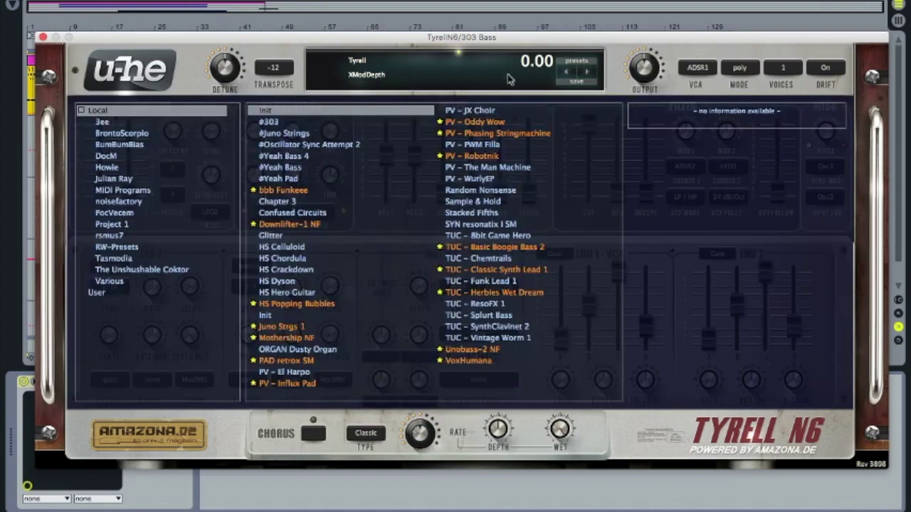
left_click(316, 134)
left_click(569, 63)
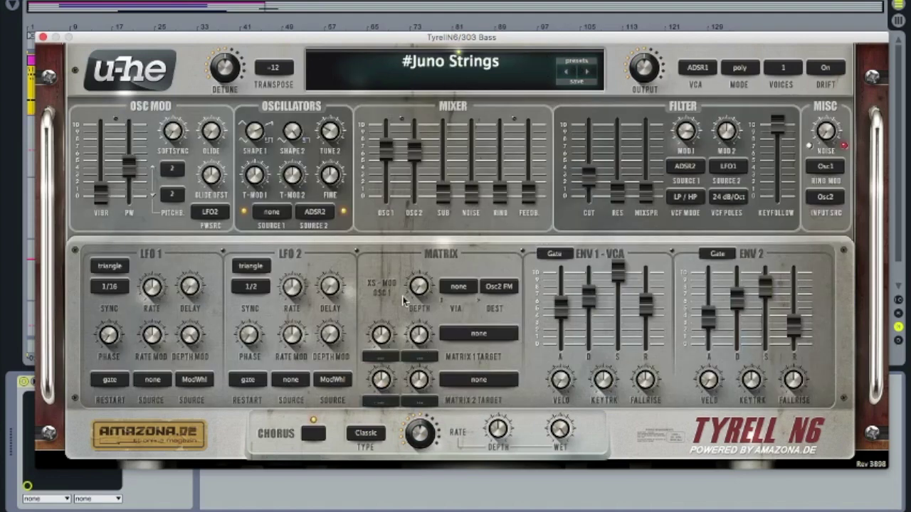
Step: Switch the chorus off and back on, try the Dramatic chorus type, and set the type to Ensemble
left_click(314, 435)
left_click(315, 437)
left_click(366, 433)
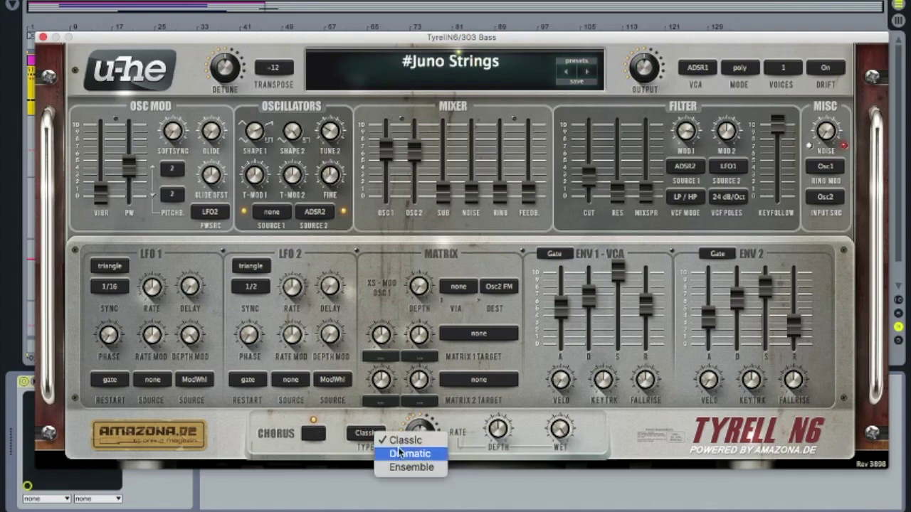
left_click(408, 455)
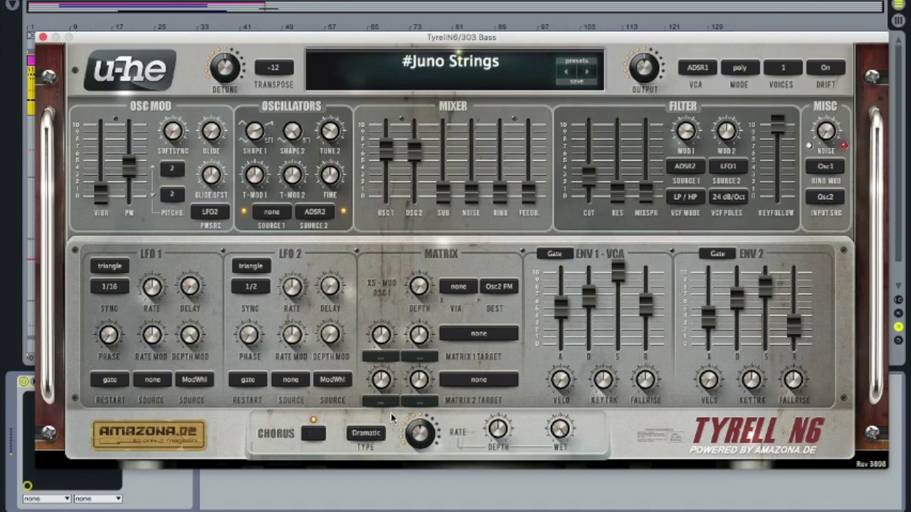
left_click(382, 434)
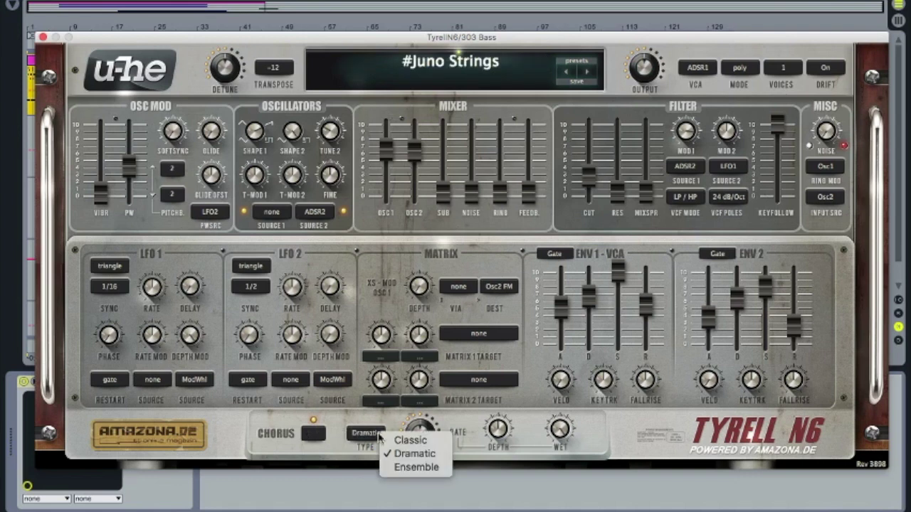
left_click(409, 468)
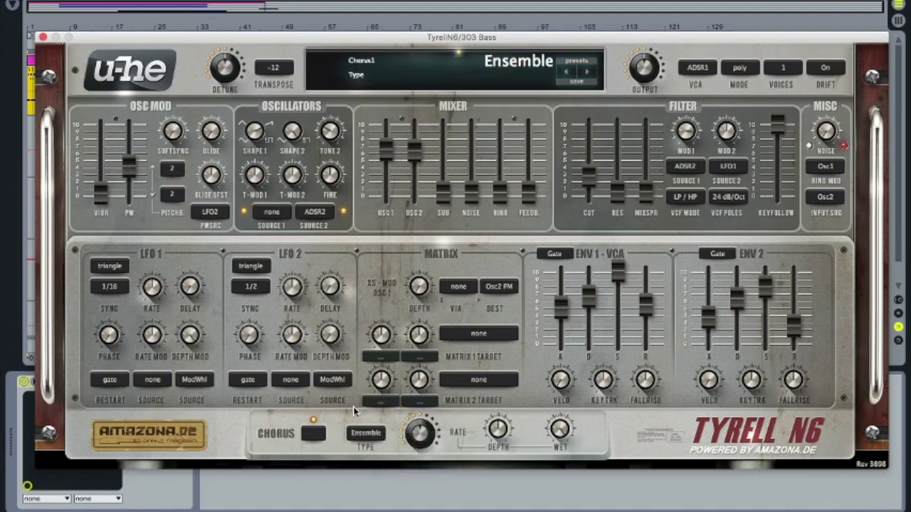